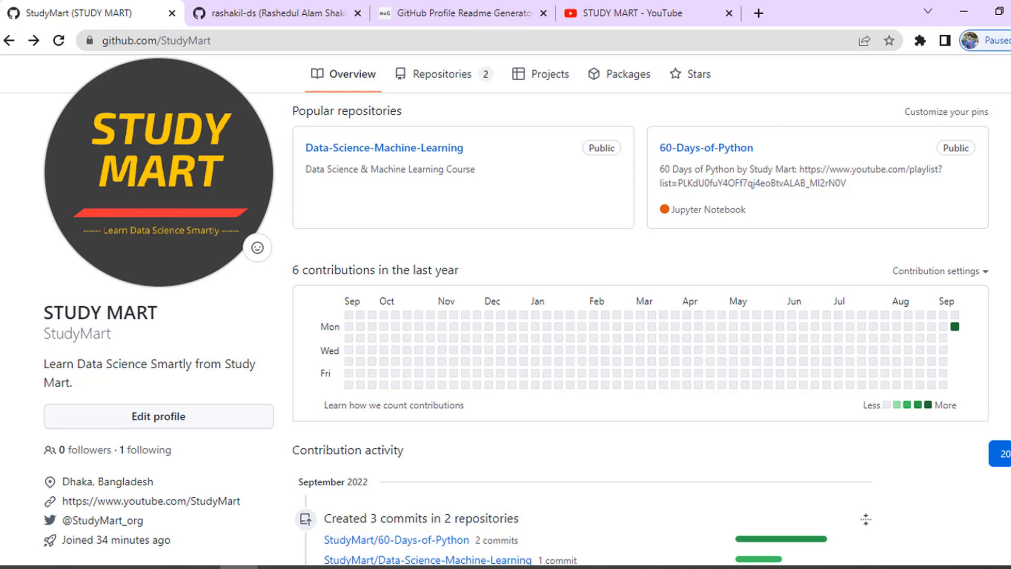
# - Look over the StudyMart profile's details, popular repositories and contribution activity
pyautogui.scroll(2, 811, 389)
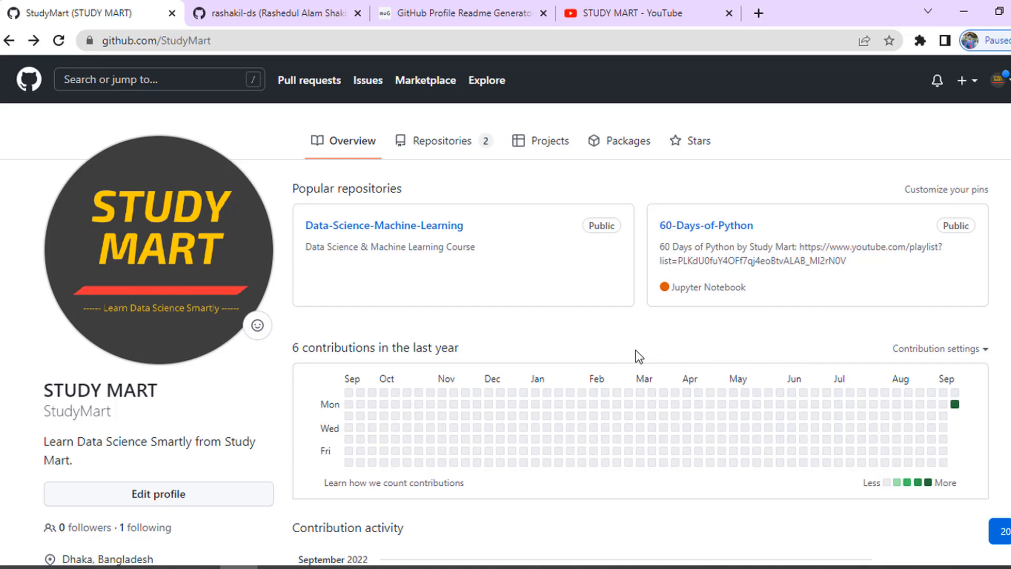
pyautogui.scroll(-2, 636, 352)
pyautogui.scroll(2, 554, 385)
pyautogui.scroll(-2, 611, 350)
pyautogui.scroll(2, 655, 386)
pyautogui.scroll(-4, 563, 412)
pyautogui.scroll(4, 723, 363)
pyautogui.scroll(-1, 443, 412)
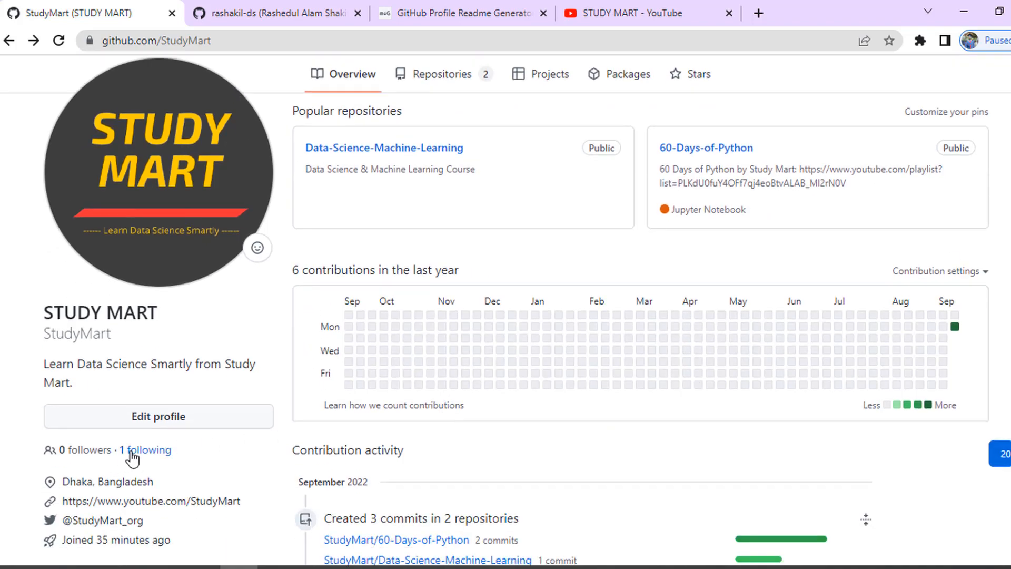
# - Compare the example profile that has a README with the StudyMart profile overview
pyautogui.click(289, 2)
pyautogui.scroll(-1, 823, 302)
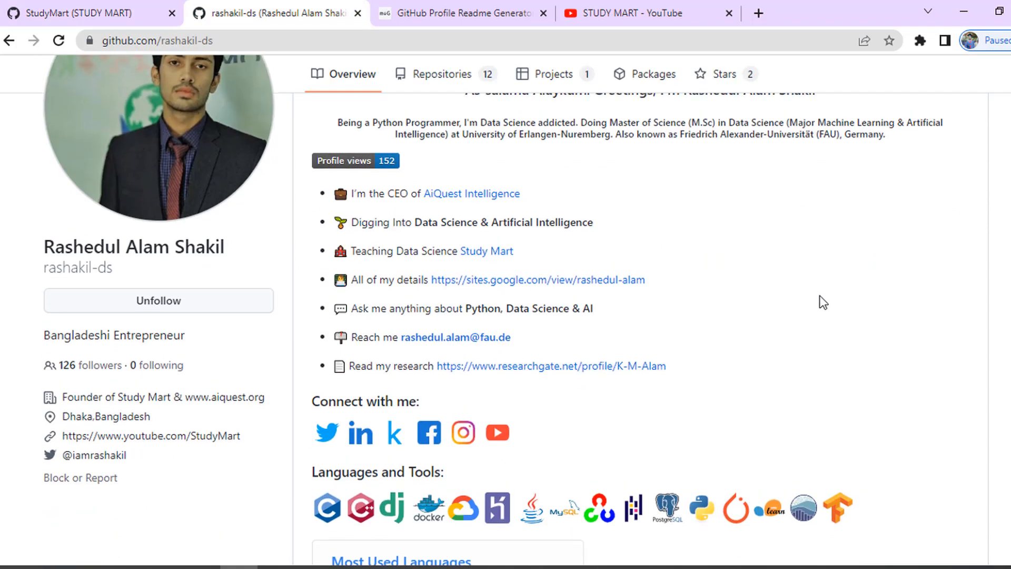
pyautogui.scroll(2, 737, 263)
pyautogui.scroll(-1, 340, 432)
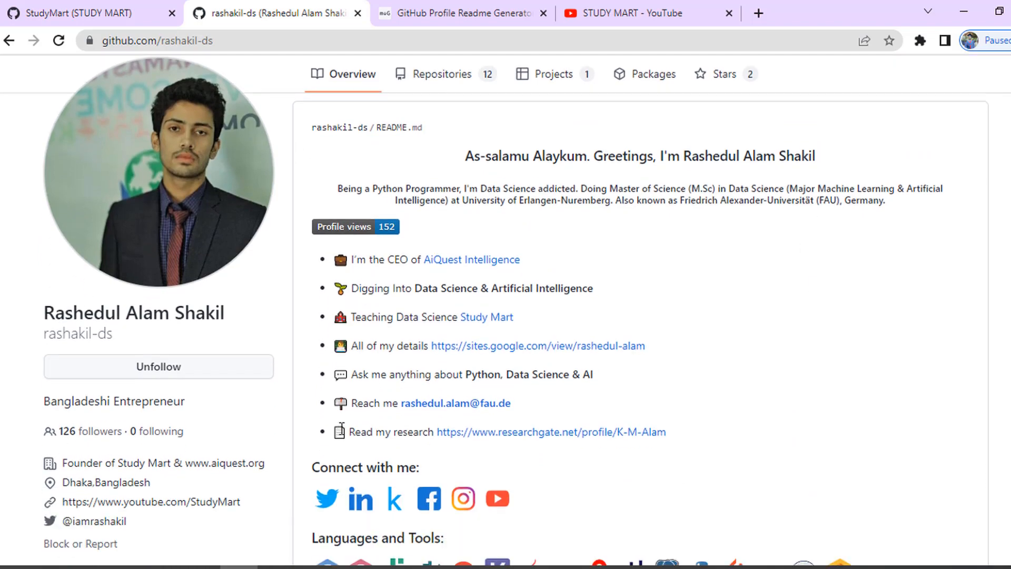
pyautogui.scroll(1, 341, 428)
pyautogui.click(122, 13)
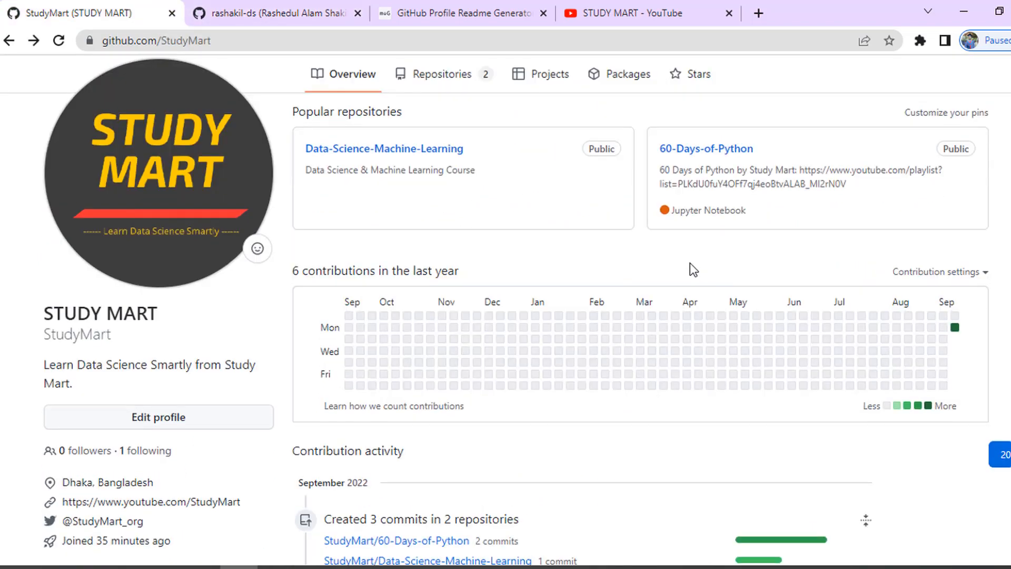
pyautogui.scroll(1, 690, 263)
pyautogui.scroll(-4, 469, 300)
# - Examine the example profile's README, from the introduction and social links to the language icons, stats cards and popular repositories
pyautogui.click(282, 6)
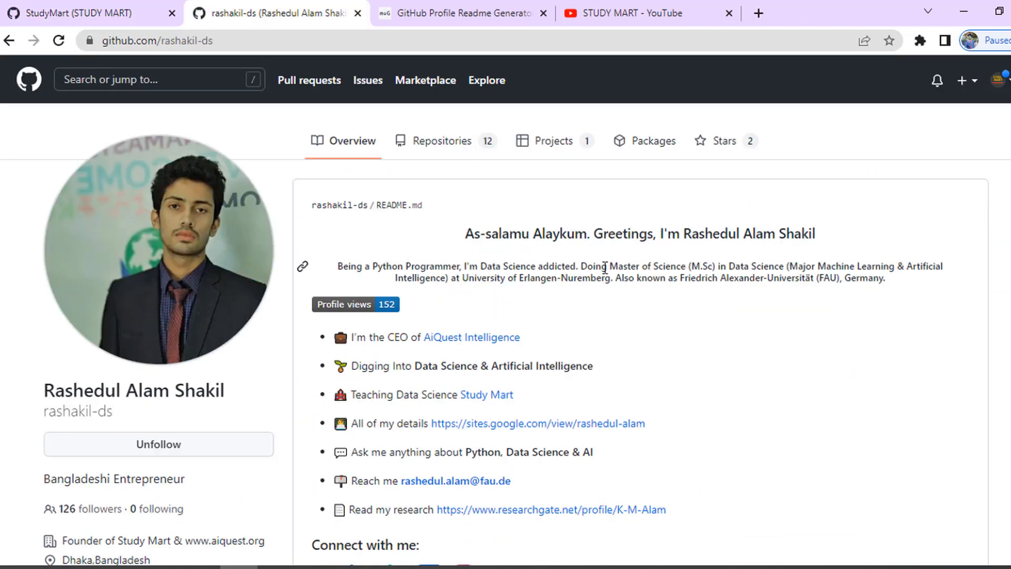
pyautogui.scroll(-1, 390, 352)
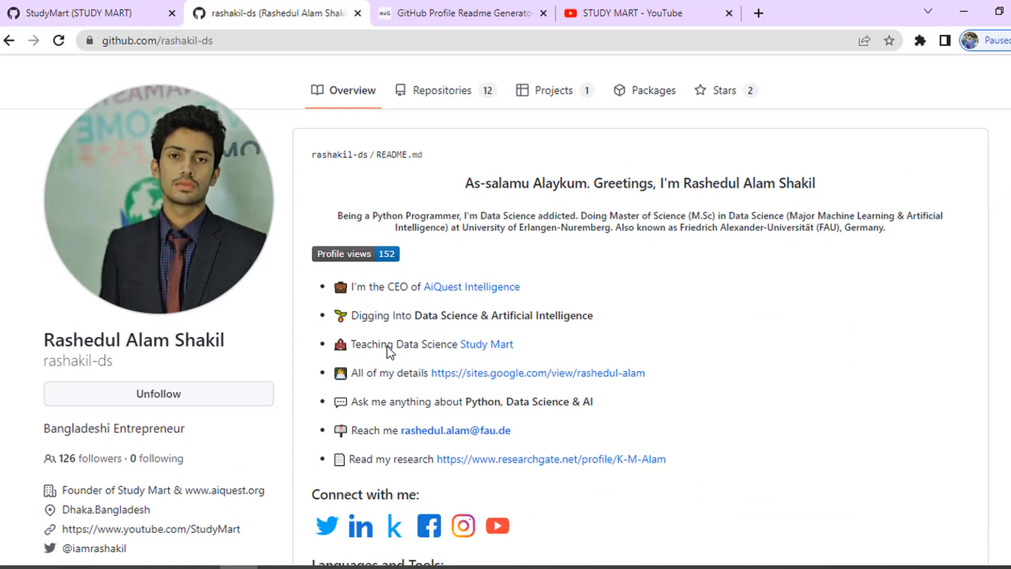
pyautogui.scroll(-5, 390, 351)
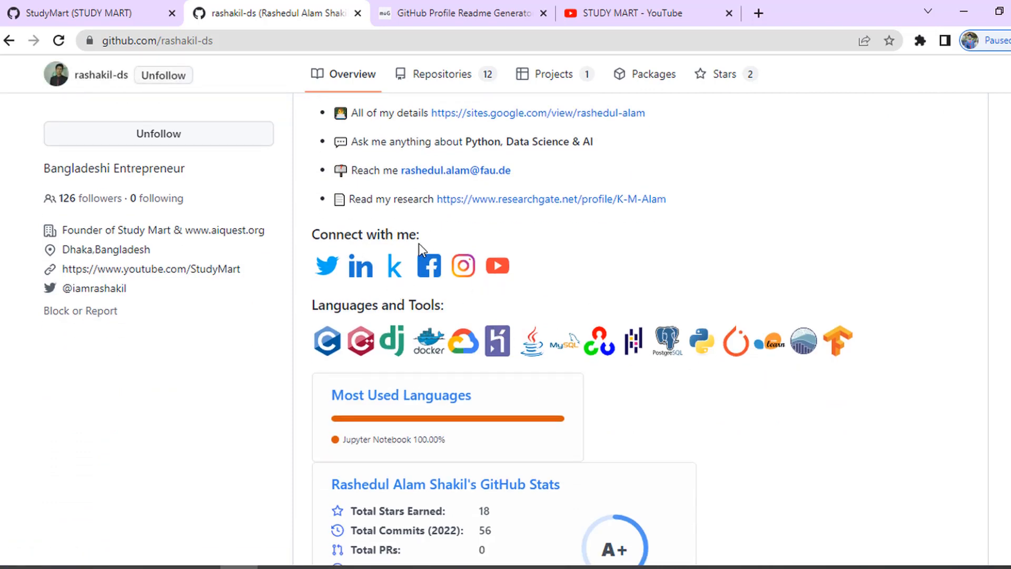
pyautogui.scroll(-9, 528, 365)
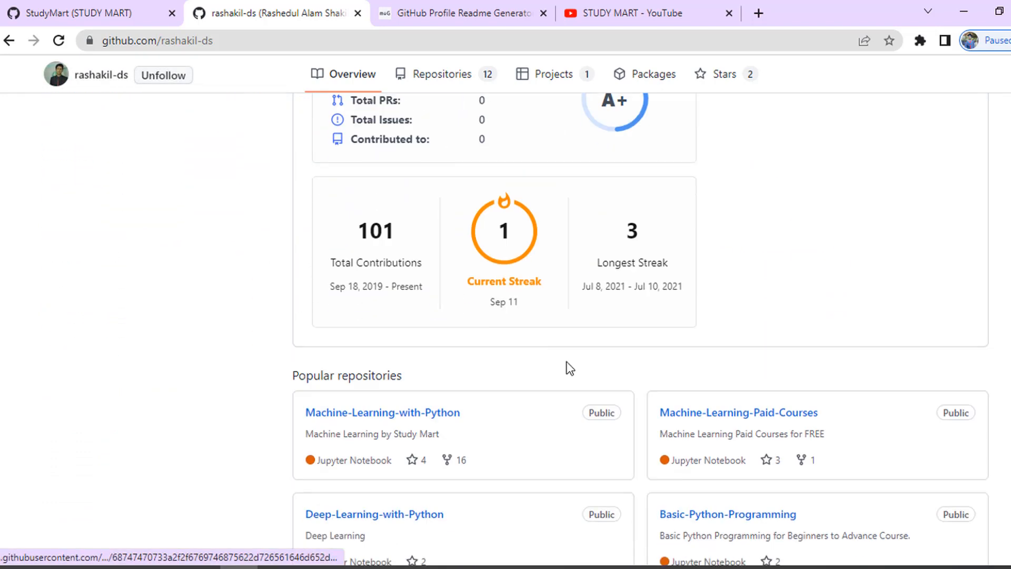
pyautogui.scroll(-6, 568, 367)
pyautogui.scroll(20, 627, 394)
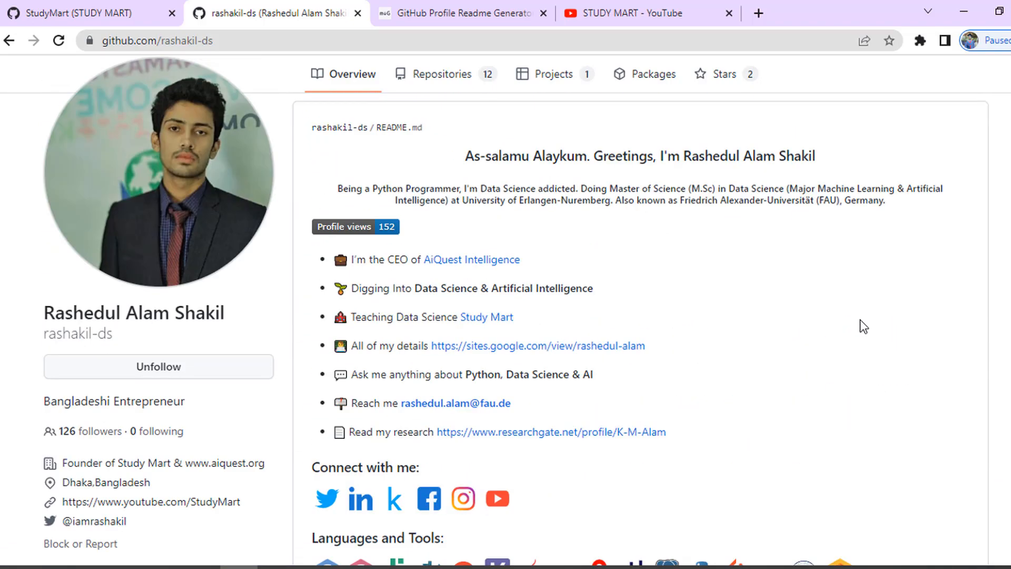
pyautogui.scroll(2, 860, 325)
pyautogui.scroll(-3, 970, 325)
pyautogui.scroll(3, 544, 335)
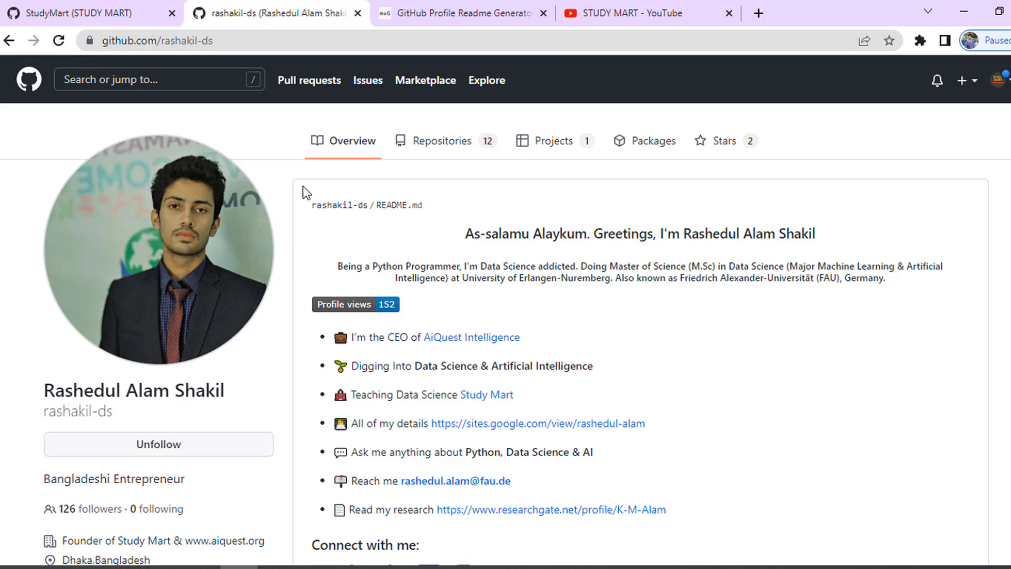
pyautogui.scroll(-1, 894, 316)
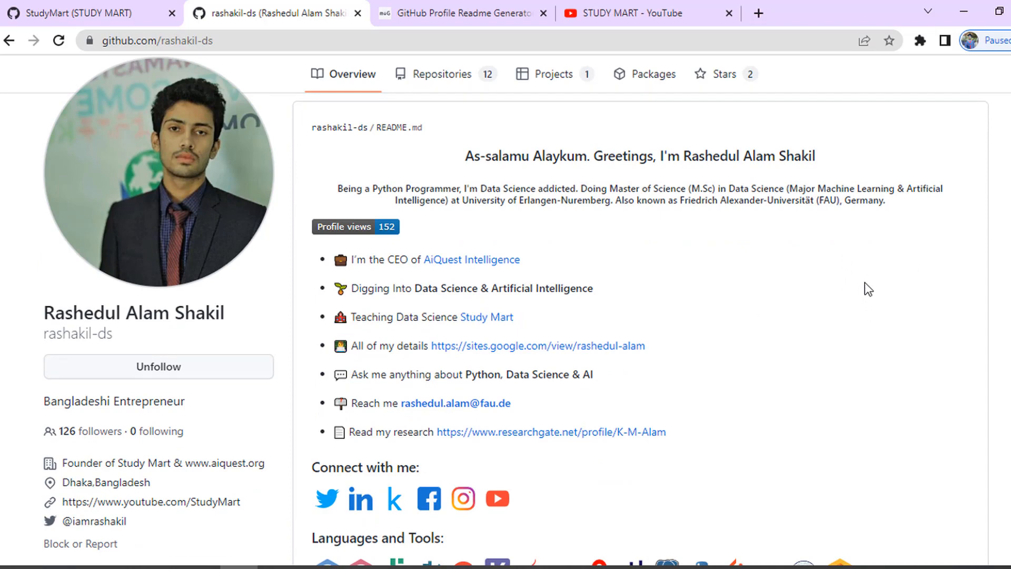
pyautogui.scroll(1, 865, 283)
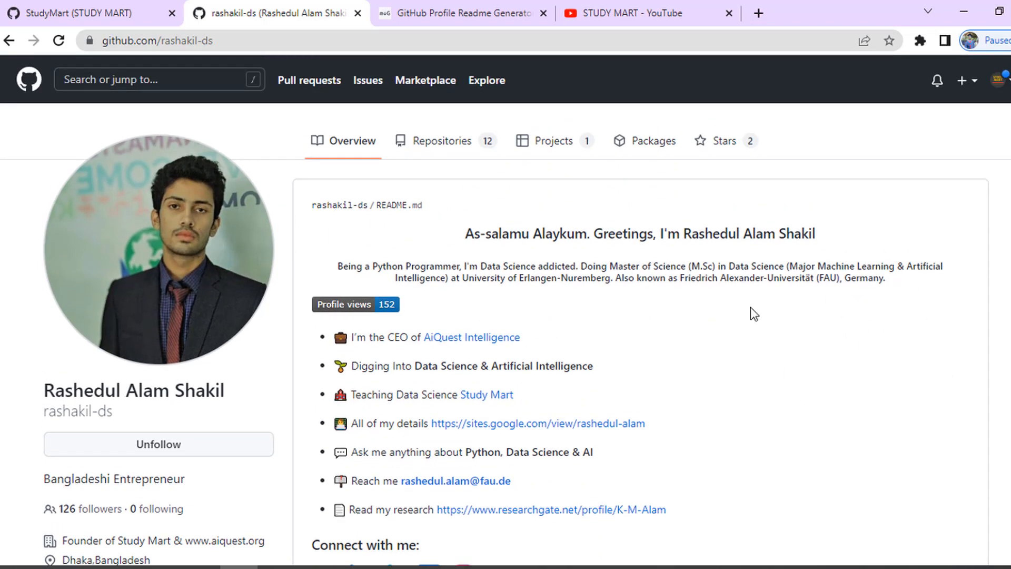
pyautogui.scroll(-1, 751, 307)
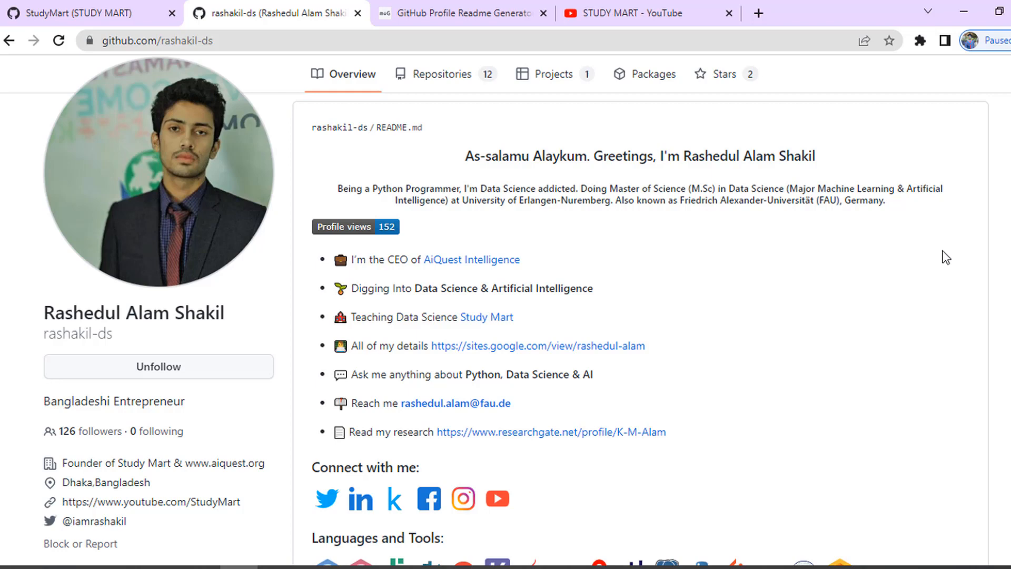
pyautogui.scroll(2, 943, 257)
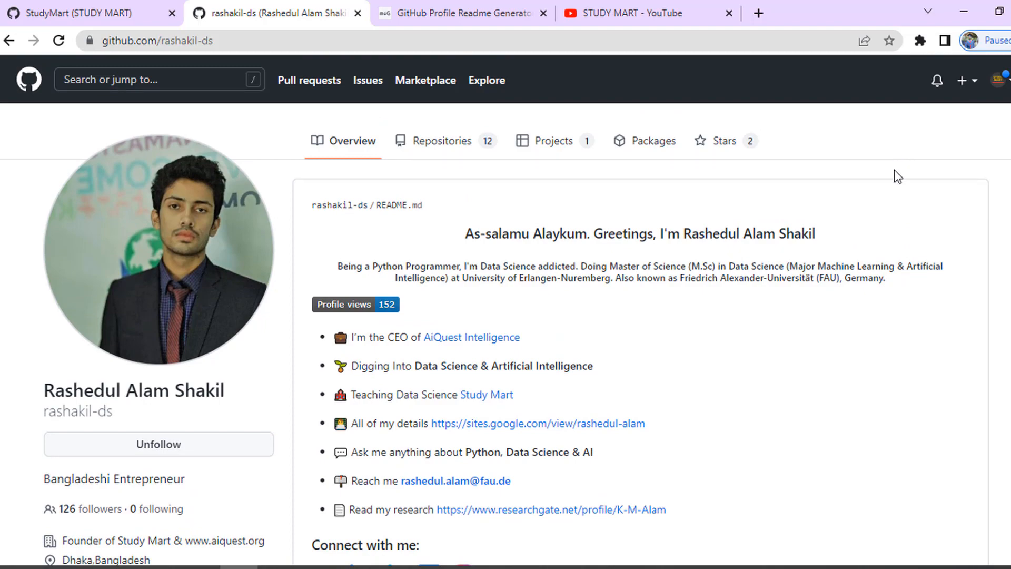
# - Review the example README's Languages and Tools, Most Used Languages and GitHub Stats sections
pyautogui.scroll(-6, 832, 343)
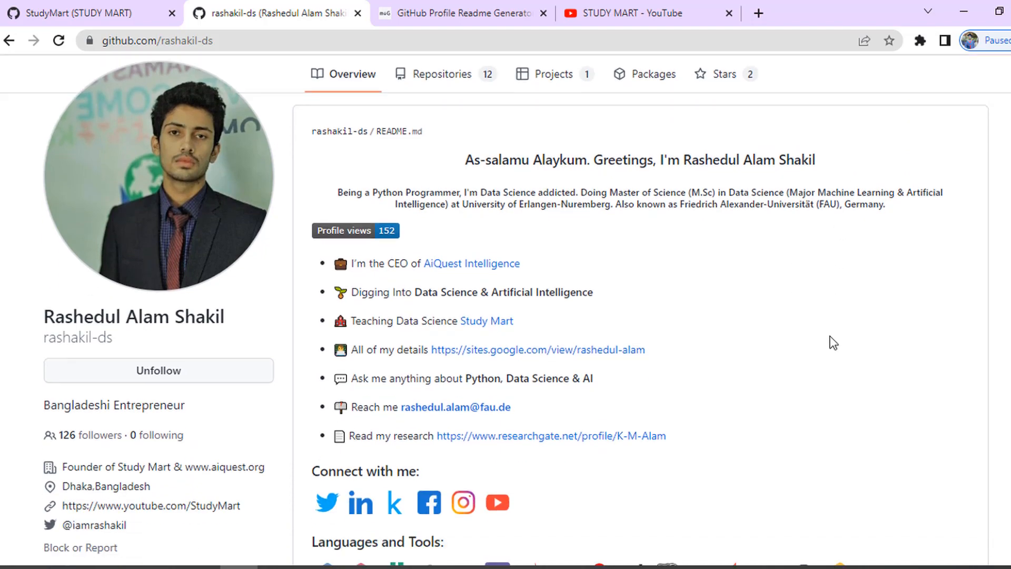
pyautogui.scroll(-4, 790, 400)
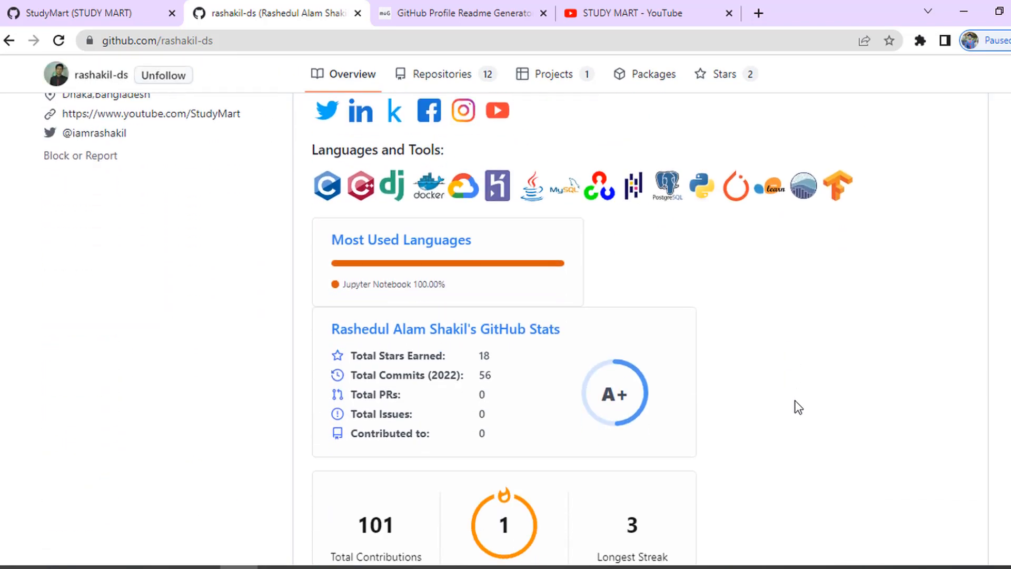
pyautogui.scroll(9, 804, 406)
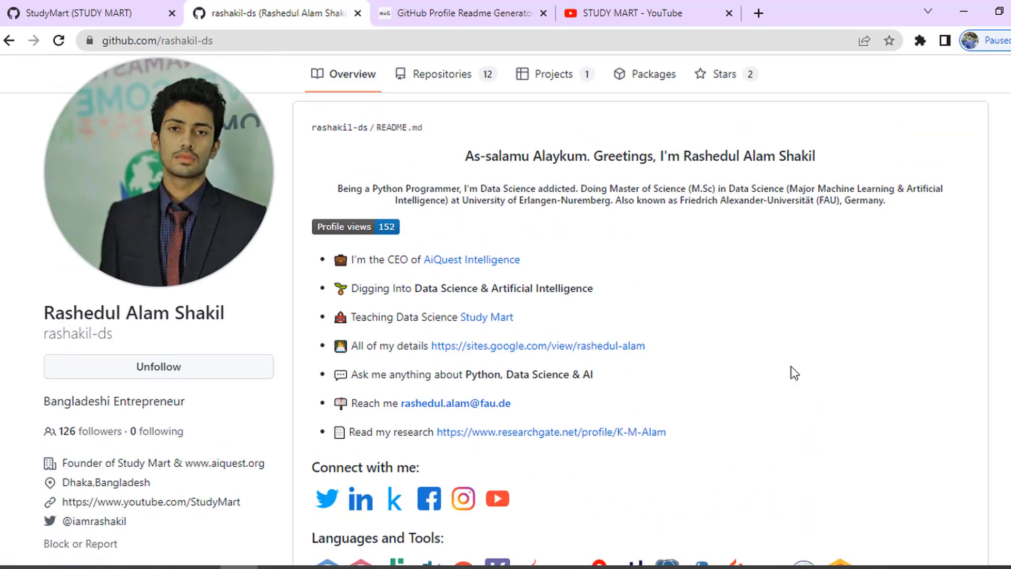
pyautogui.scroll(2, 804, 356)
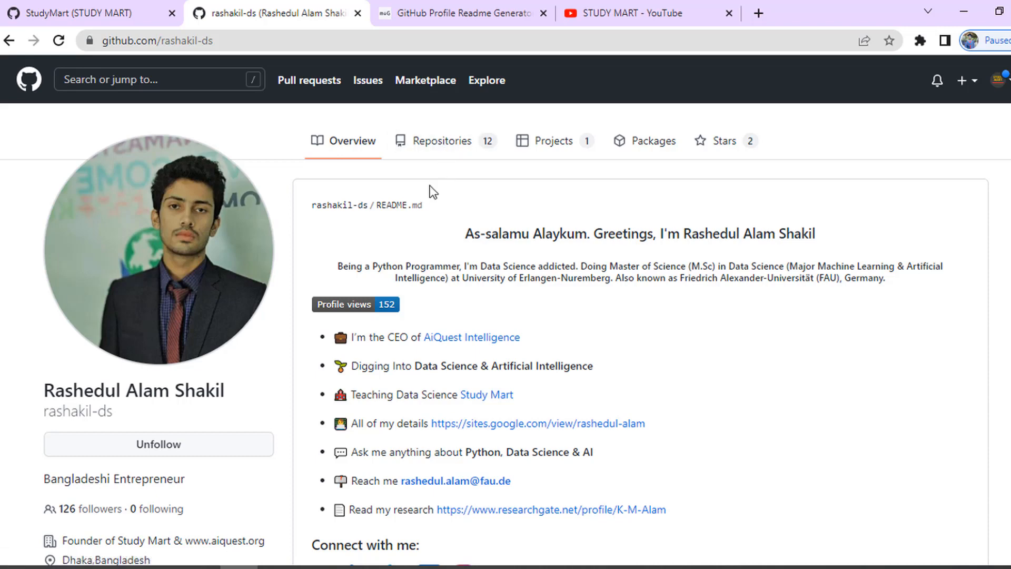
# - Switch to the GitHub Profile README Generator page and highlight its web address
pyautogui.click(463, 13)
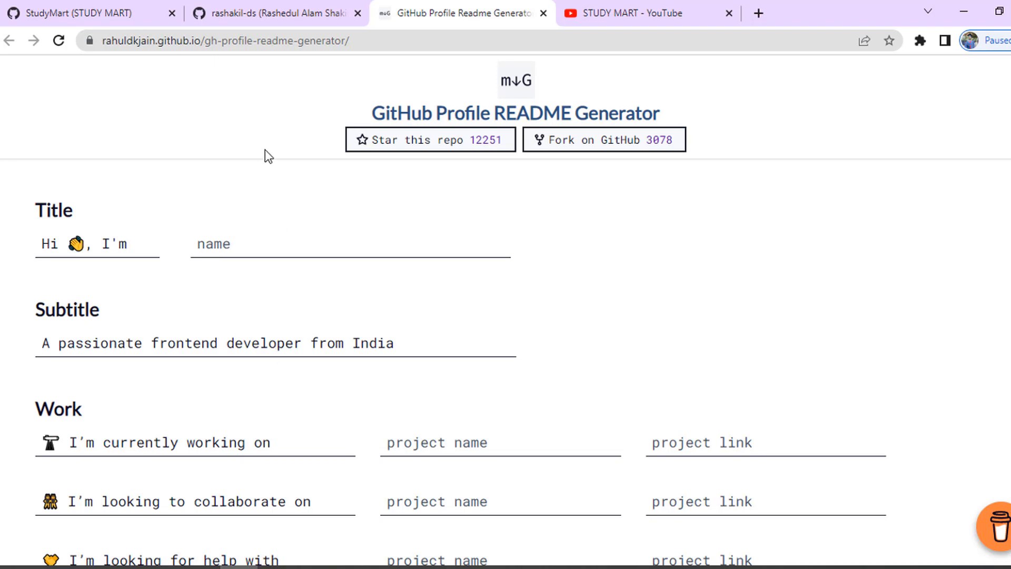
pyautogui.click(372, 42)
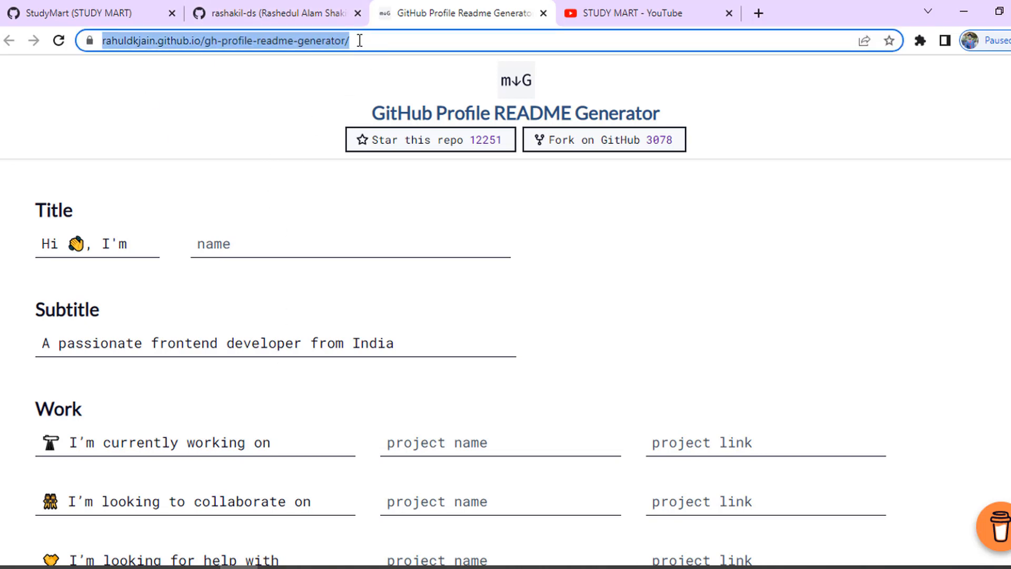
pyautogui.click(360, 41)
pyautogui.click(248, 103)
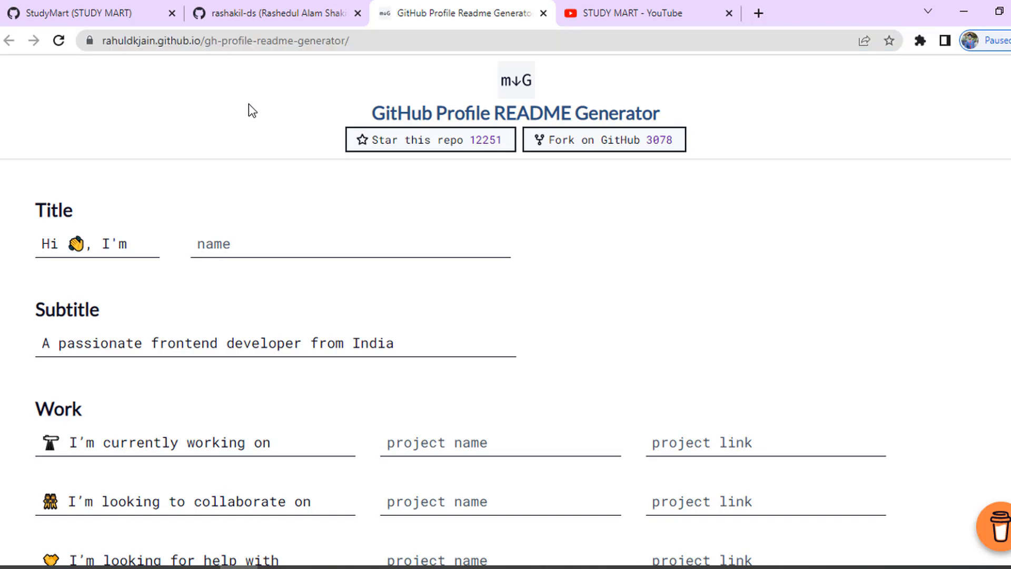
# - Examine the generator form's title, subtitle, work and programming language skill fields
pyautogui.scroll(-5, 260, 133)
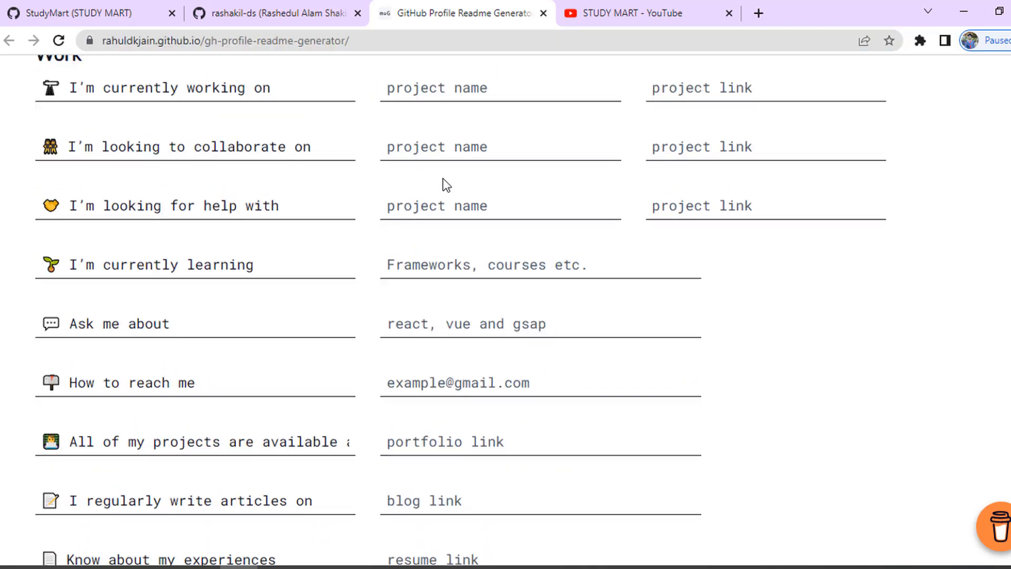
pyautogui.scroll(7, 443, 185)
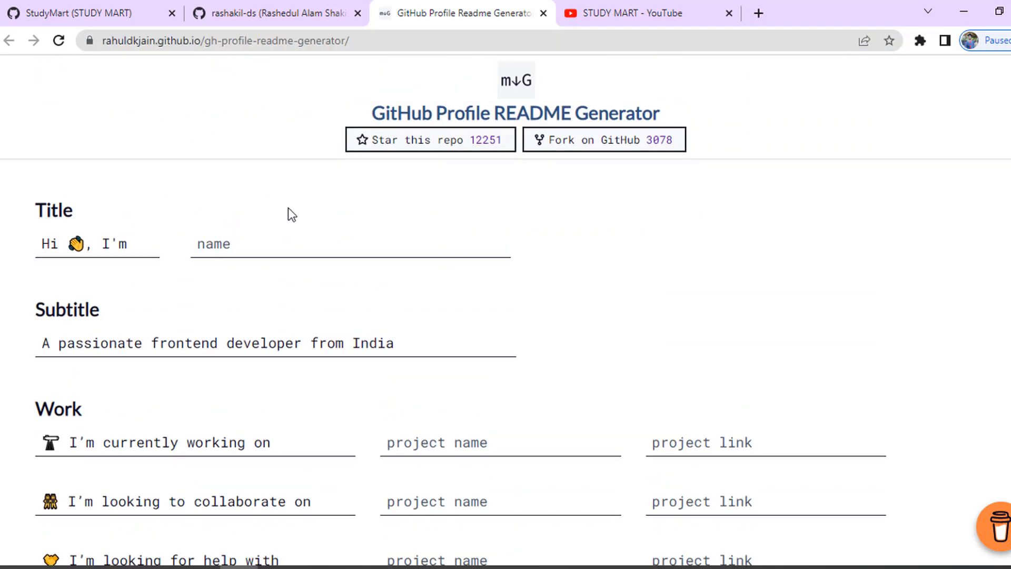
pyautogui.scroll(-15, 288, 210)
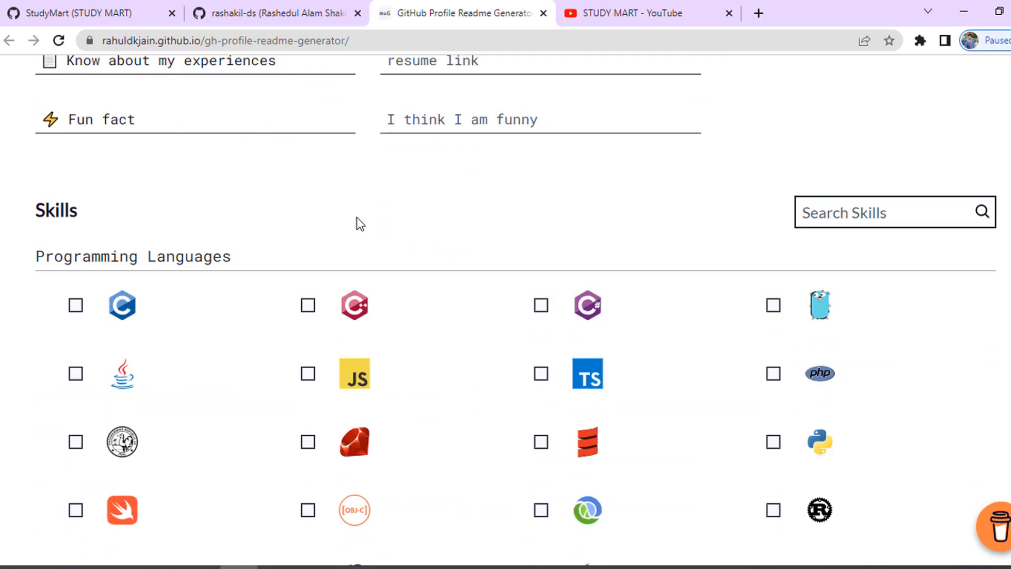
pyautogui.scroll(-3, 327, 228)
pyautogui.scroll(5, 323, 232)
pyautogui.scroll(-3, 383, 297)
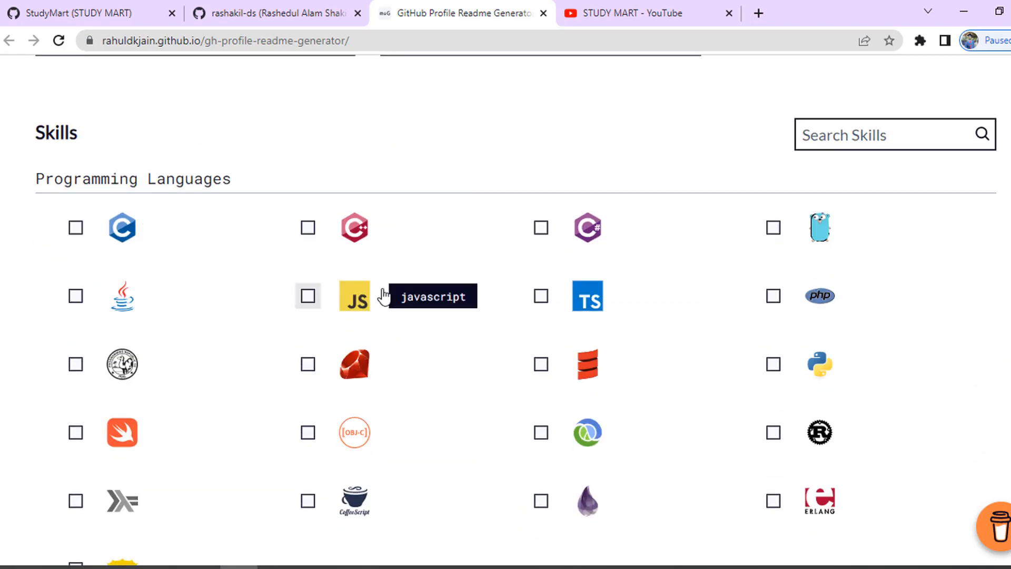
# - Examine the generator's remaining skill categories, support fields, Generate README option and config options
pyautogui.scroll(-15, 384, 296)
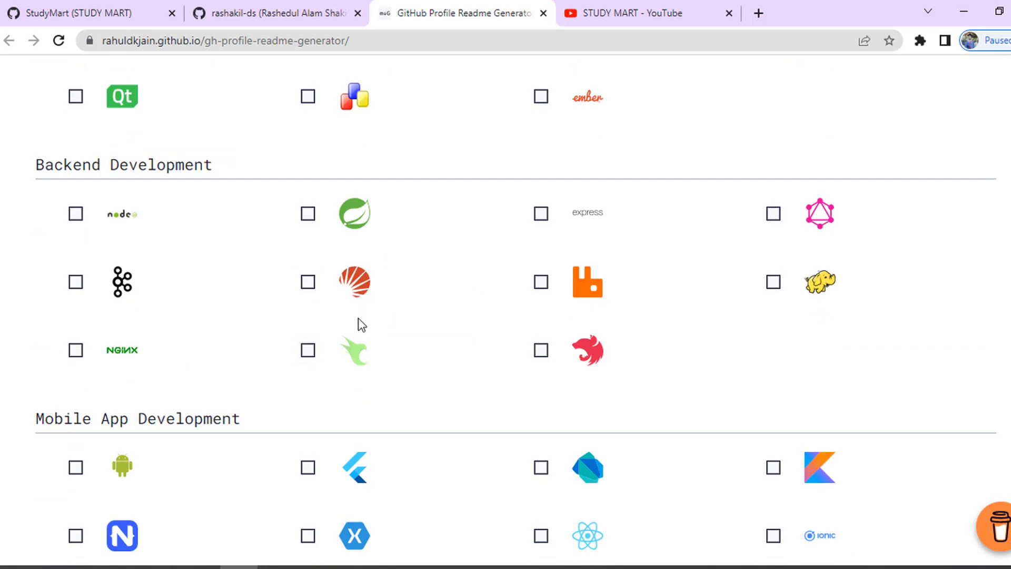
pyautogui.scroll(-20, 358, 318)
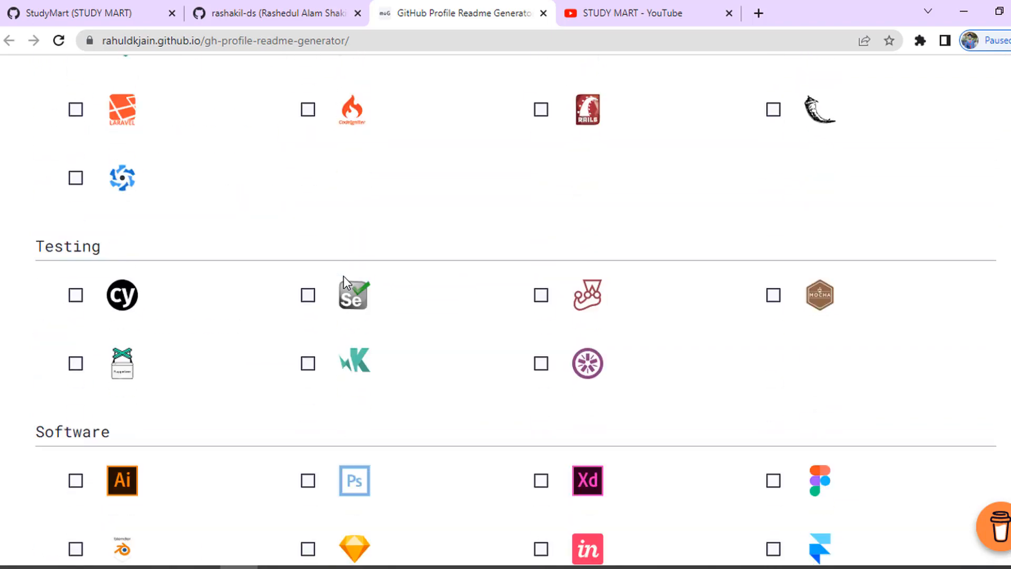
pyautogui.scroll(-20, 343, 276)
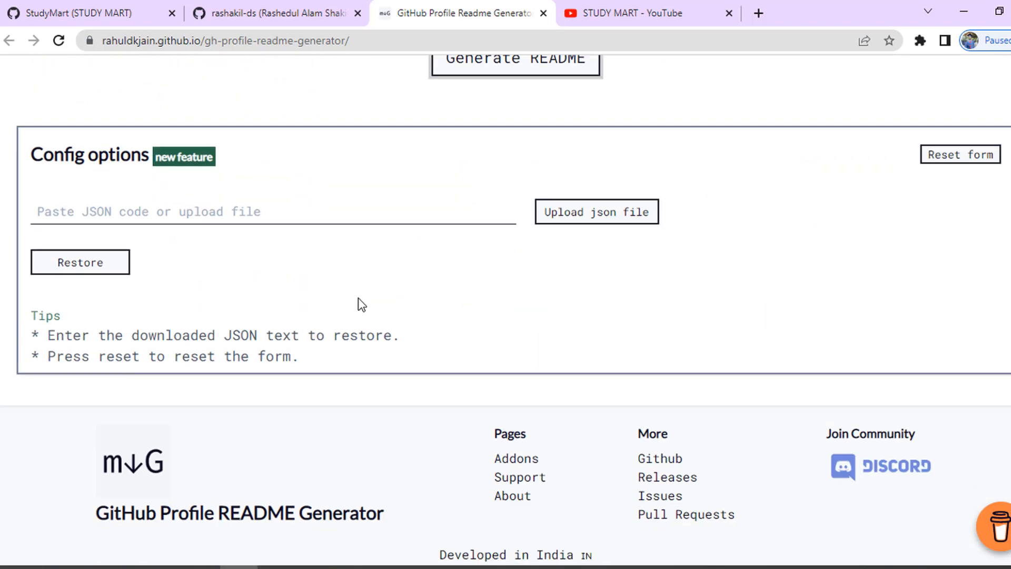
pyautogui.scroll(2, 582, 239)
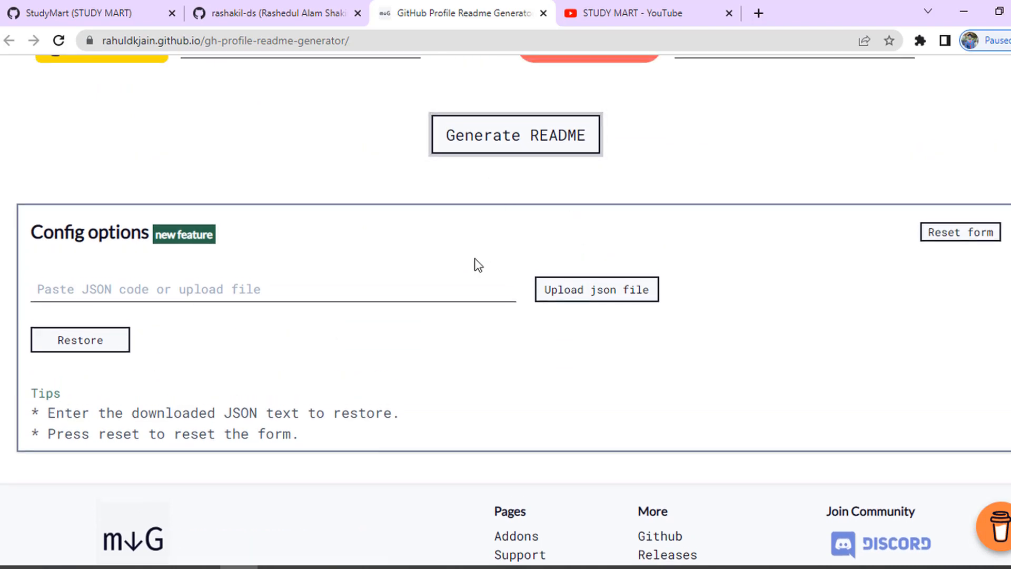
pyautogui.scroll(3, 475, 261)
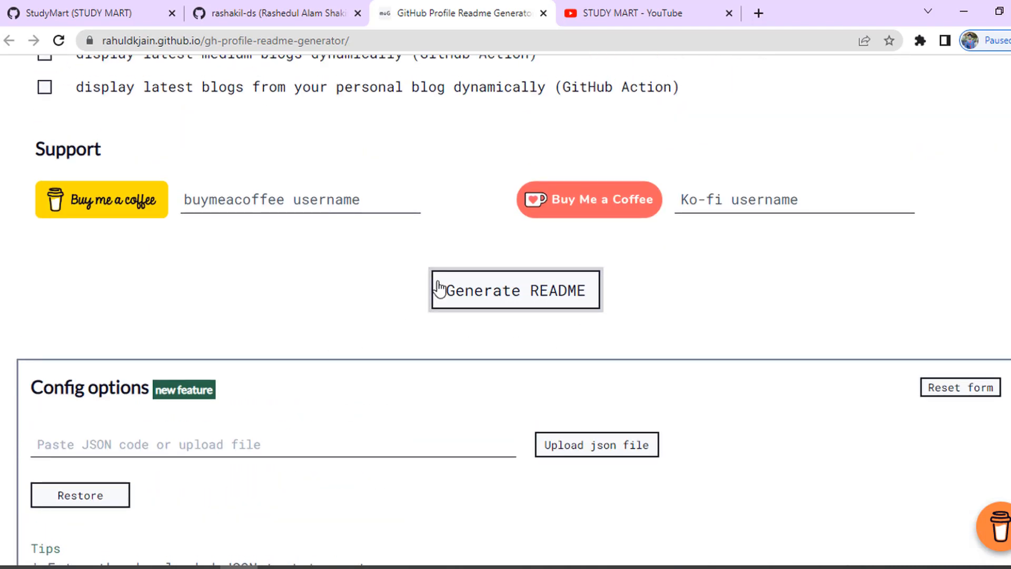
pyautogui.scroll(6, 440, 289)
# - Return to the StudyMart profile overview and look over its contribution activity
pyautogui.click(264, 1)
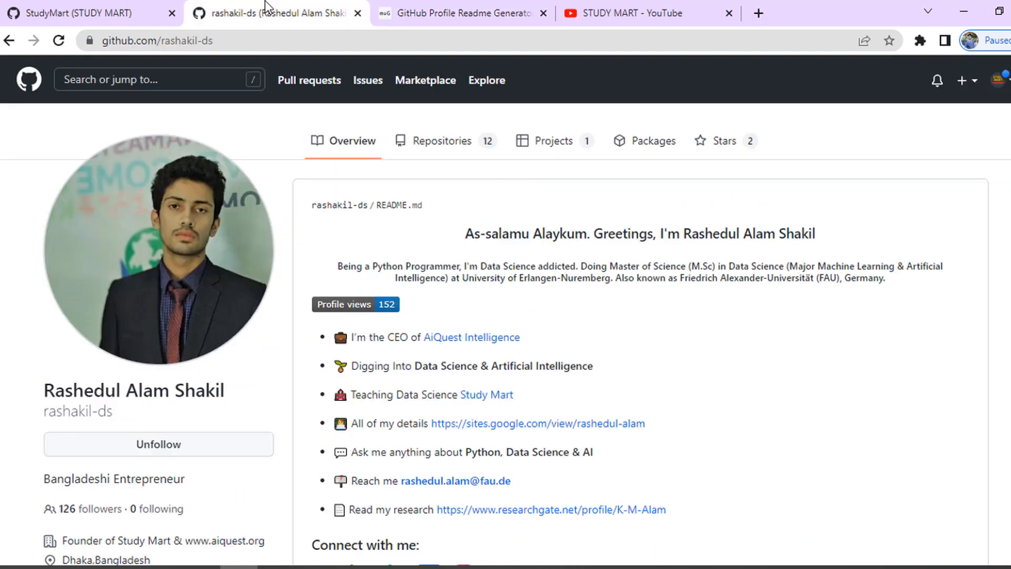
pyautogui.click(128, 7)
pyautogui.scroll(7, 272, 337)
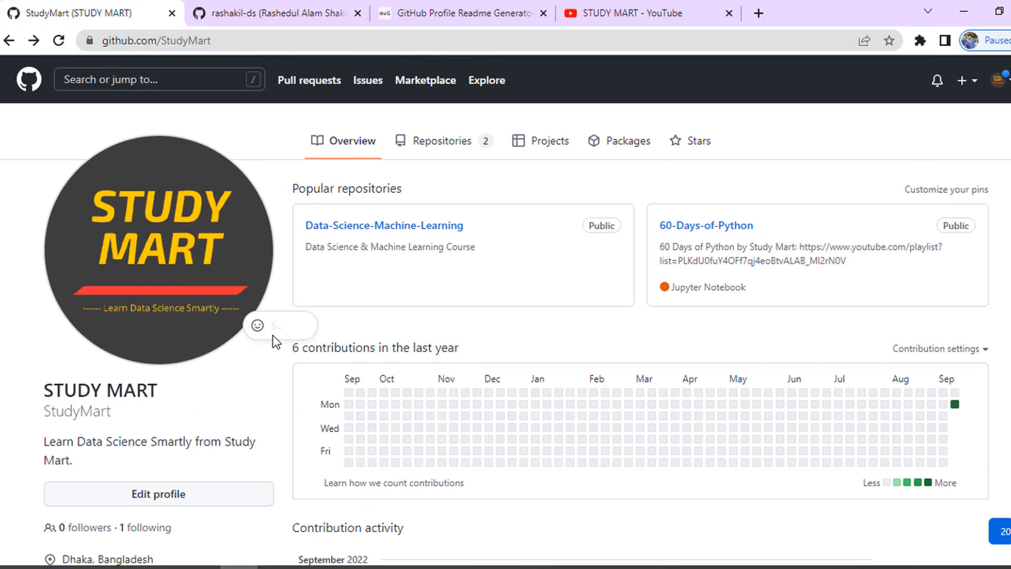
pyautogui.scroll(-3, 276, 380)
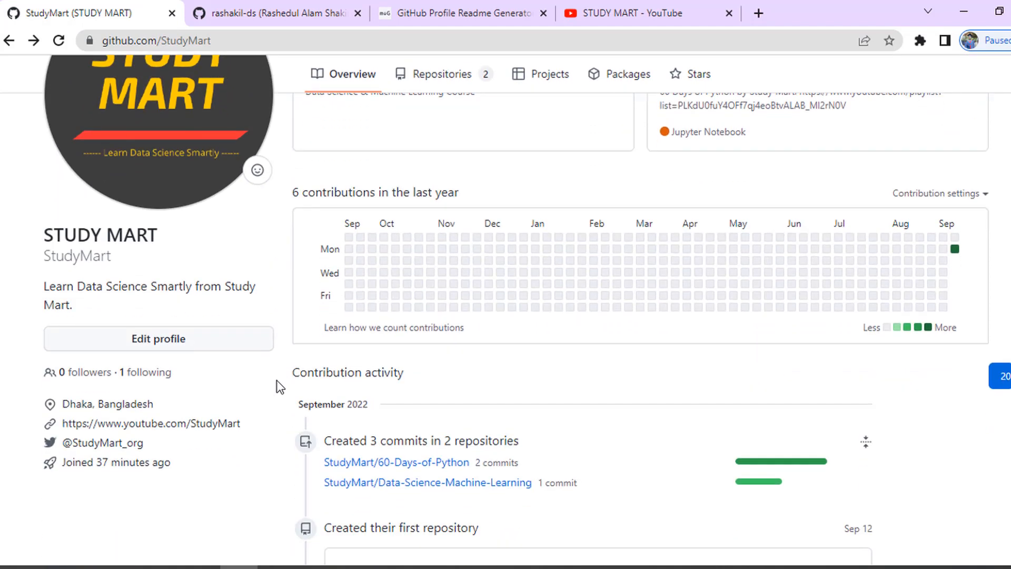
pyautogui.scroll(3, 276, 380)
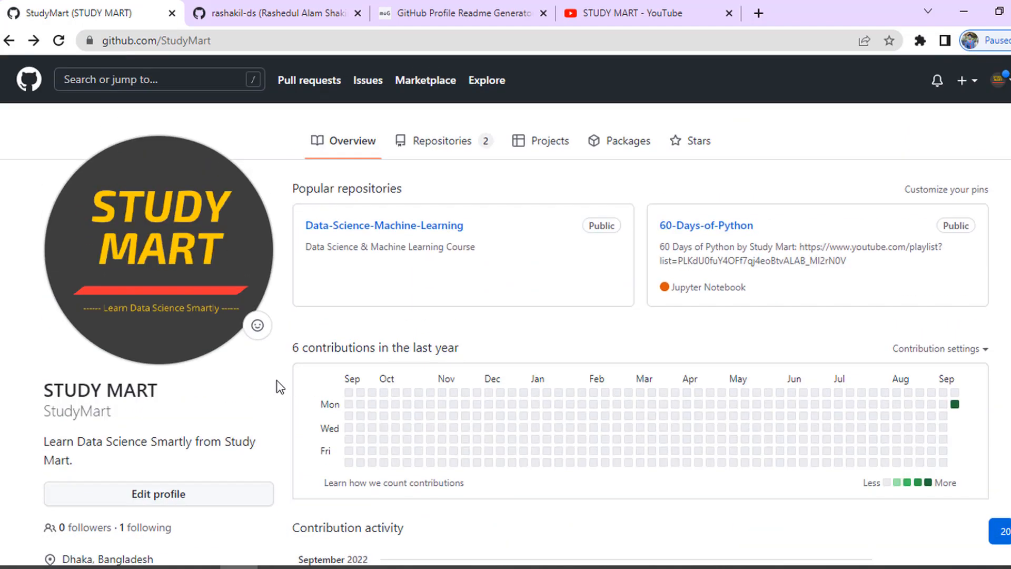
# - Start a new repository under the StudyMart account and name it StudyMart
pyautogui.click(961, 84)
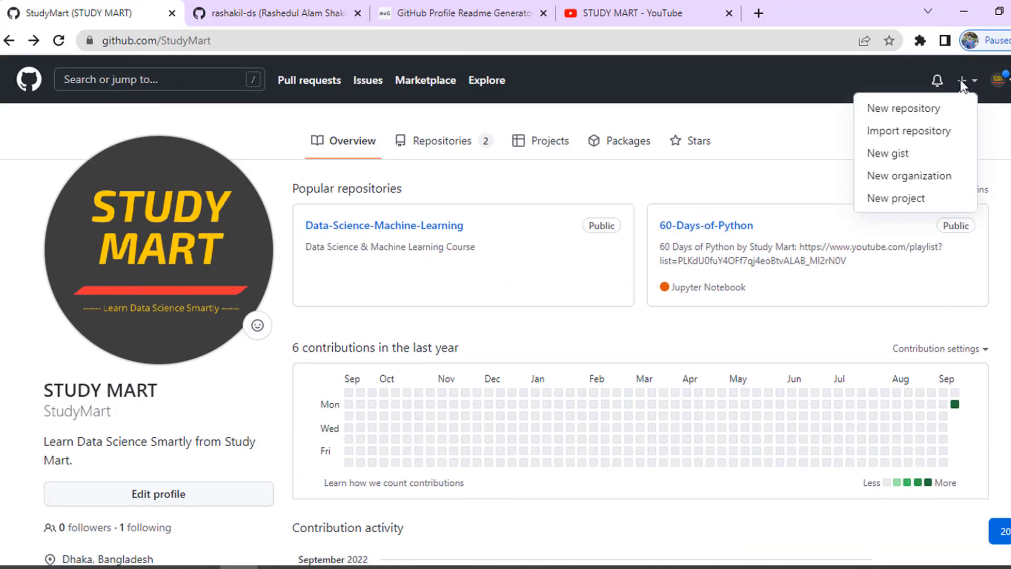
pyautogui.click(902, 111)
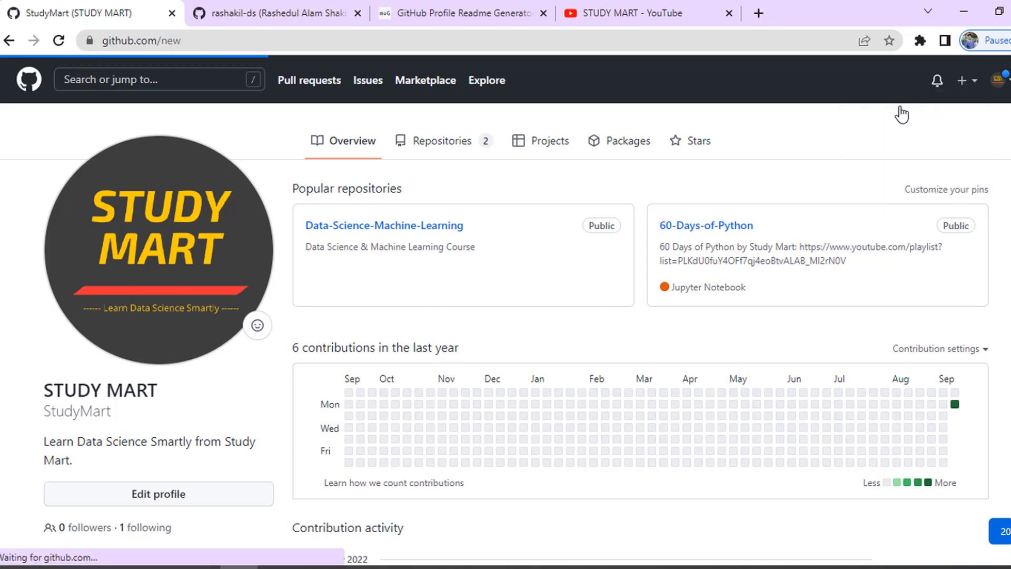
pyautogui.click(425, 253)
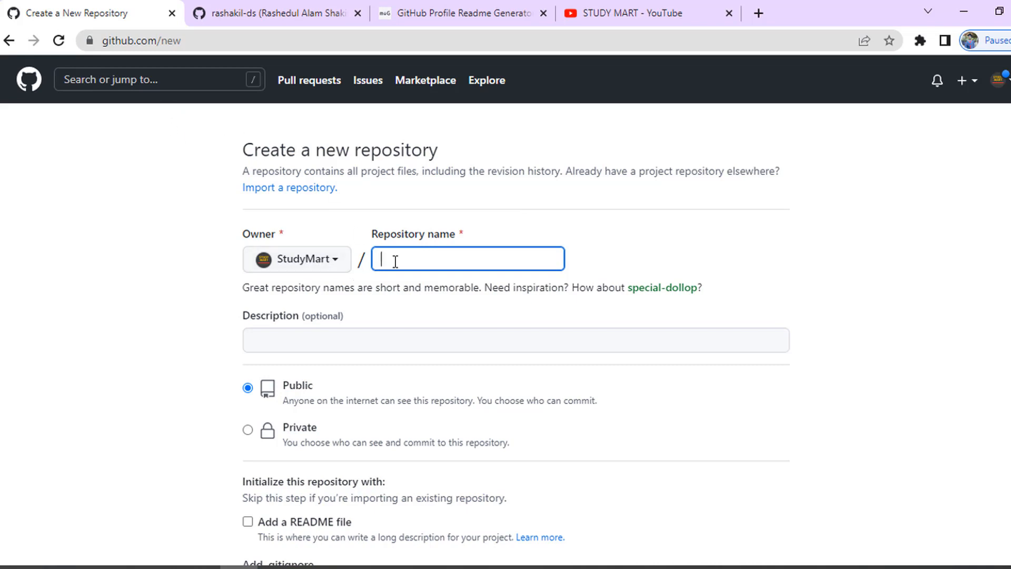
pyautogui.write('tu')
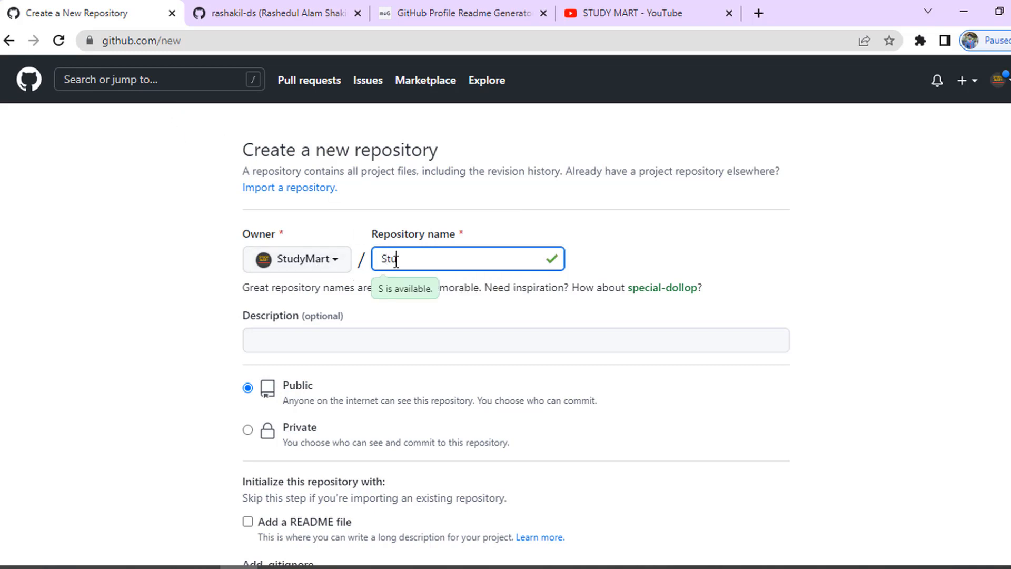
pyautogui.write('dyMa')
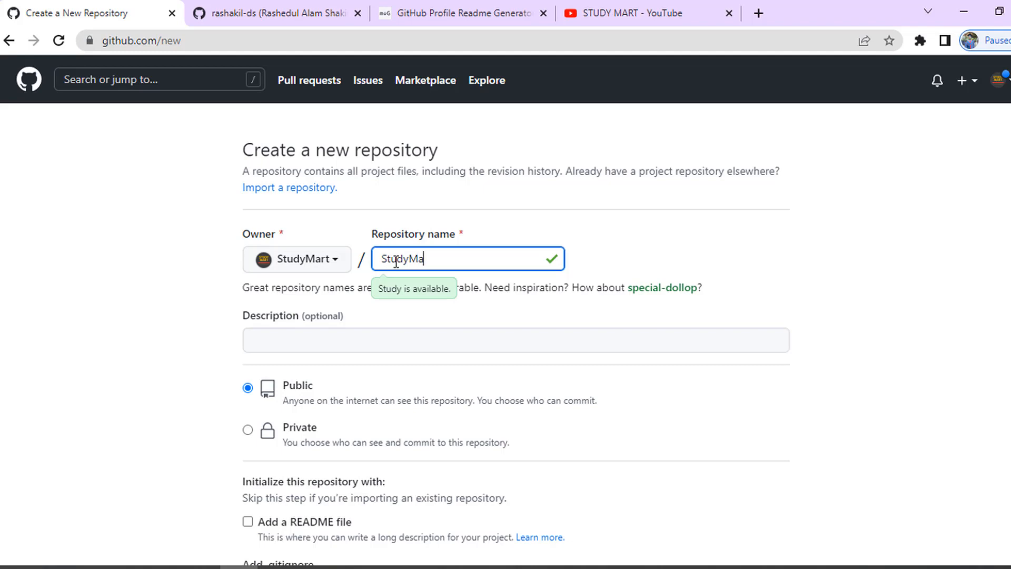
pyautogui.write('rt')
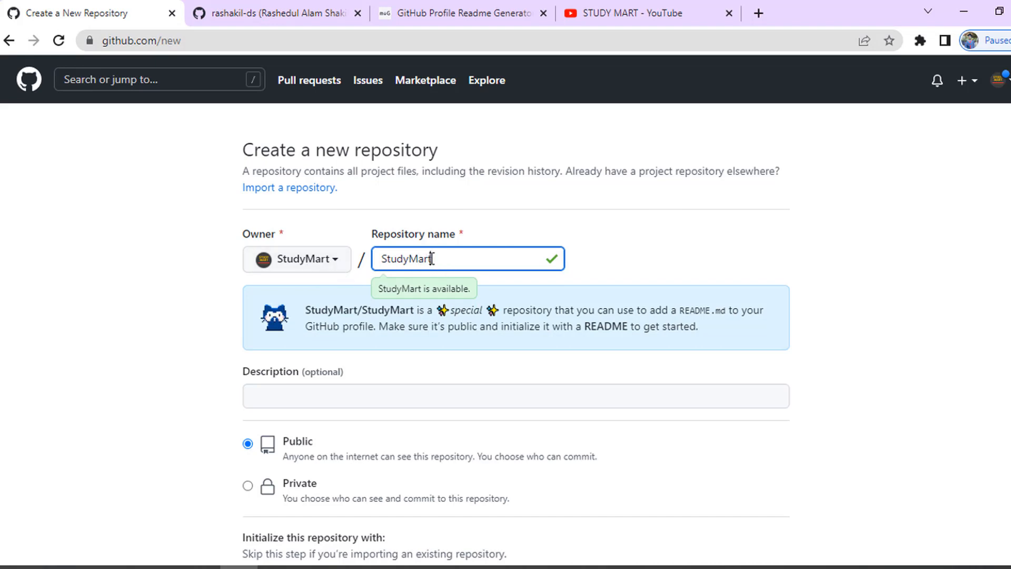
# - Leave the description blank, keep the repository public and include a README file at initialization
pyautogui.click(349, 398)
pyautogui.scroll(-1, 349, 400)
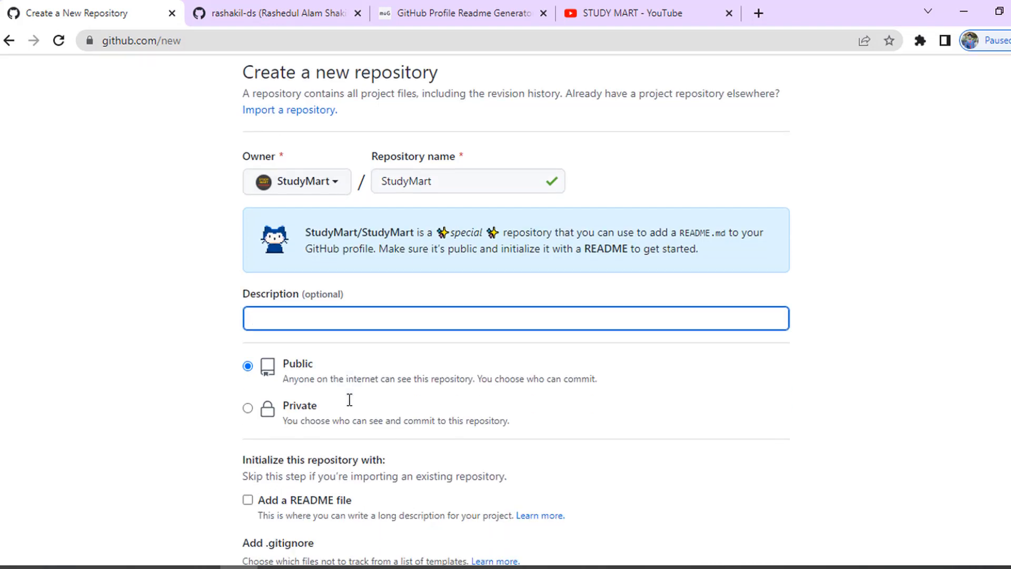
pyautogui.click(855, 322)
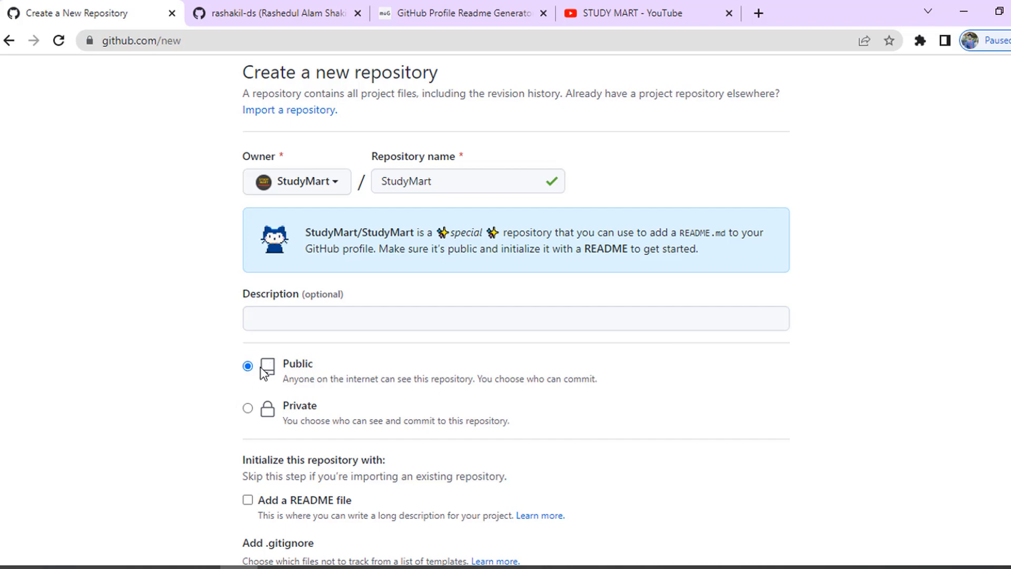
pyautogui.scroll(-2, 250, 369)
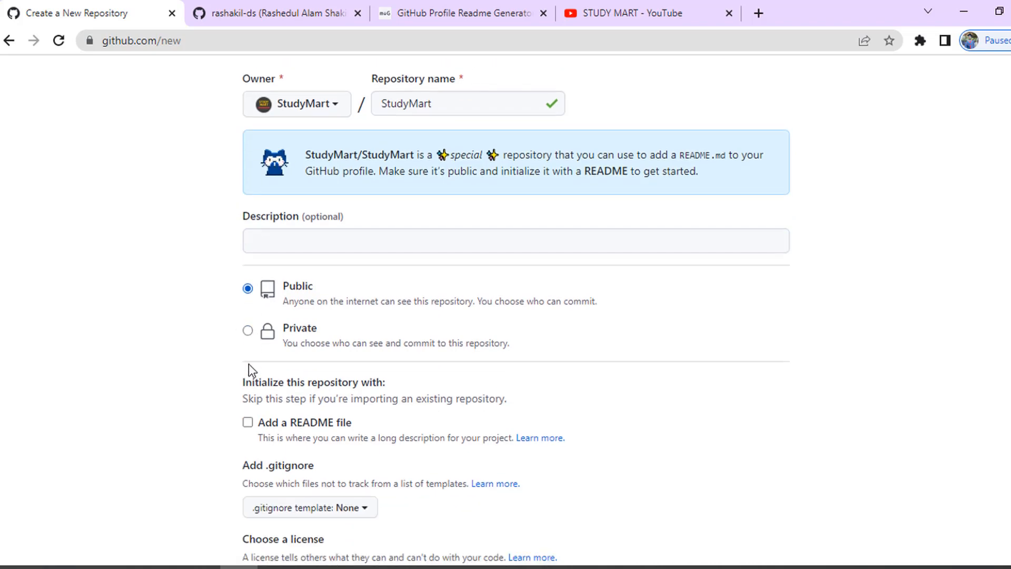
pyautogui.scroll(-1, 248, 363)
pyautogui.click(247, 345)
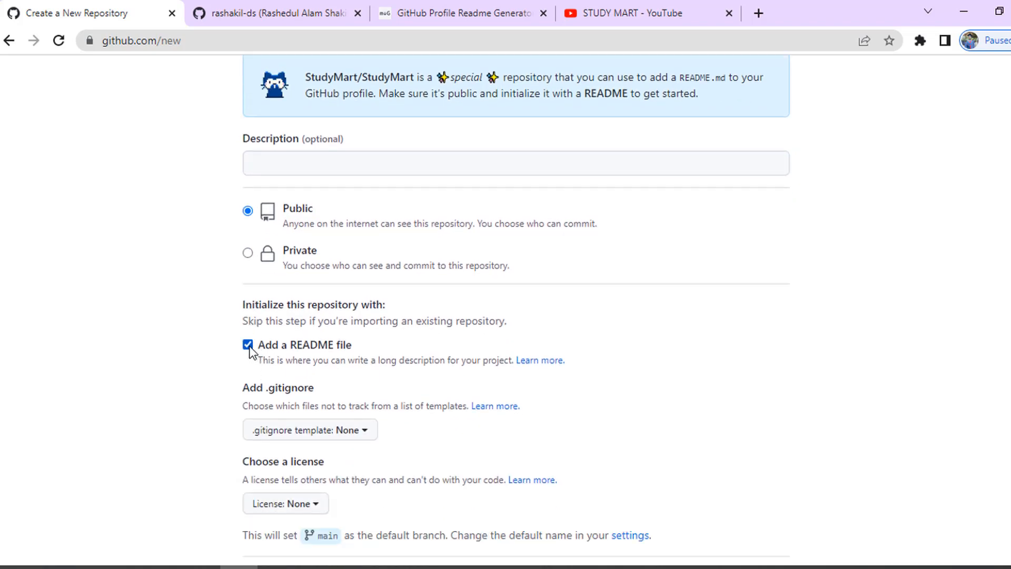
# - Look through the available .gitignore templates and close the list without choosing one
pyautogui.click(350, 429)
pyautogui.scroll(-1, 481, 443)
pyautogui.scroll(-3, 311, 482)
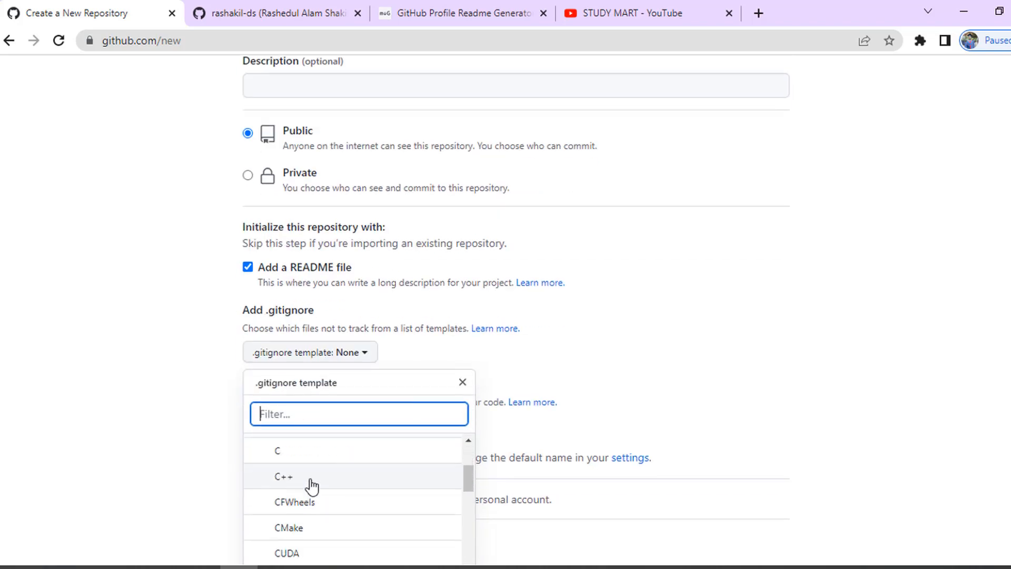
pyautogui.scroll(3, 311, 482)
pyautogui.scroll(5, 767, 391)
pyautogui.scroll(-5, 569, 405)
pyautogui.click(154, 310)
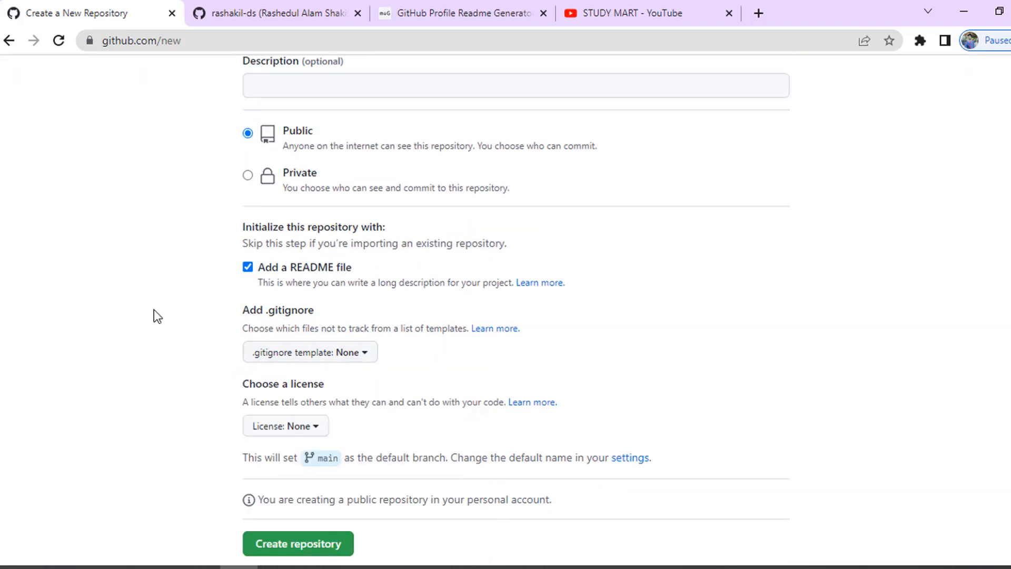
# - Create the StudyMart repository and open its README.md for editing
pyautogui.scroll(2, 331, 347)
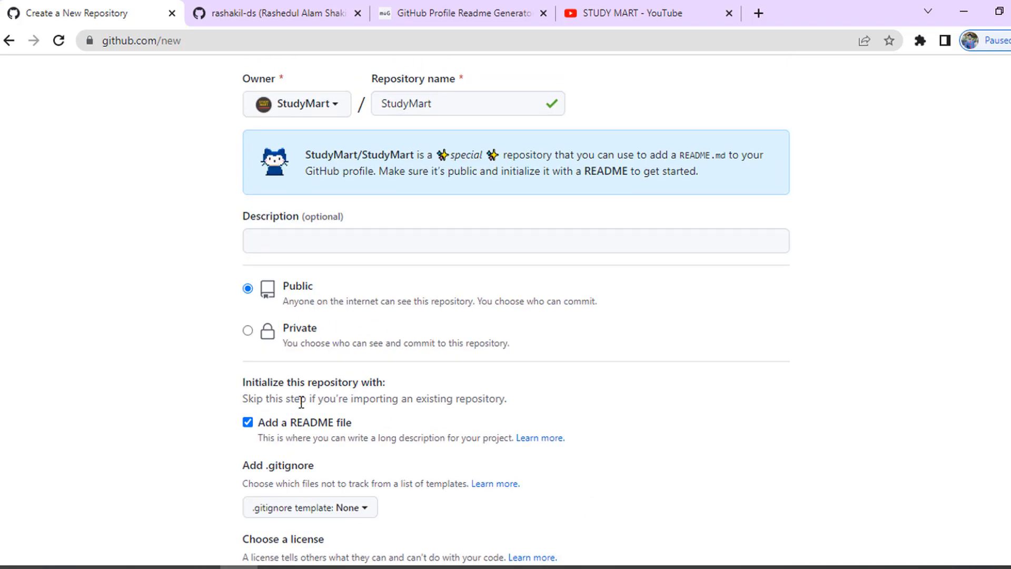
pyautogui.scroll(-1, 300, 399)
pyautogui.scroll(-3, 316, 416)
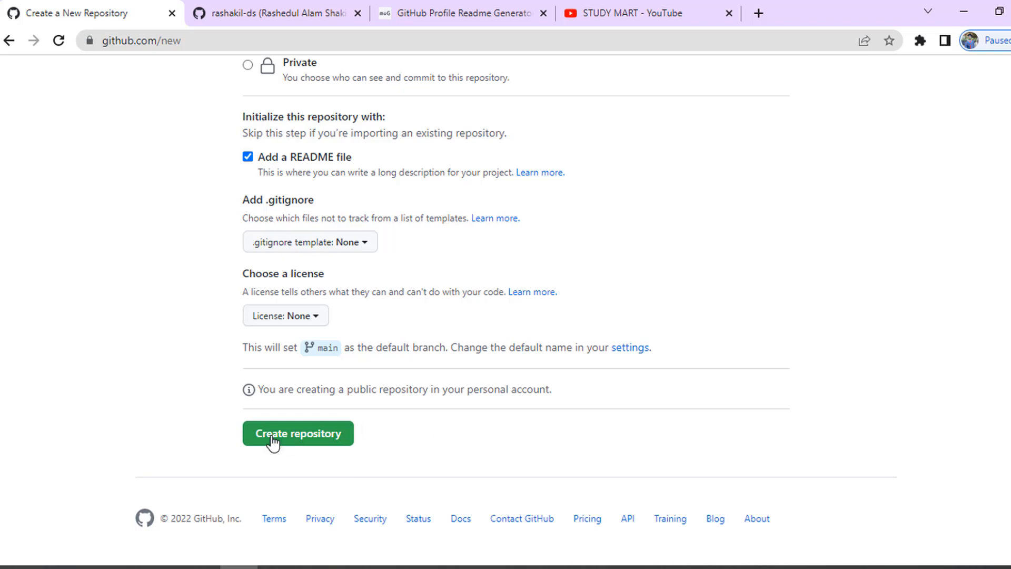
pyautogui.click(289, 442)
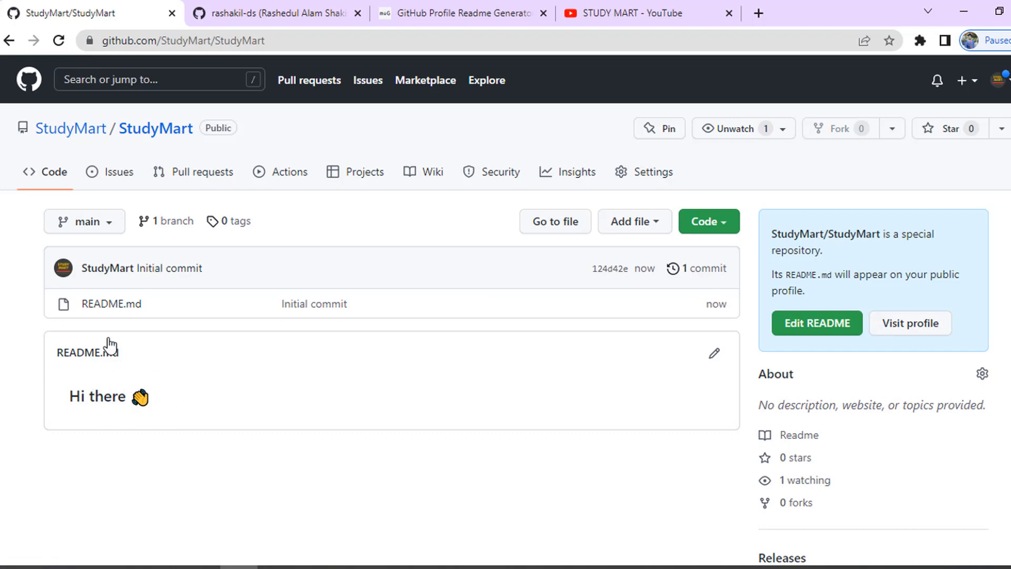
pyautogui.click(716, 357)
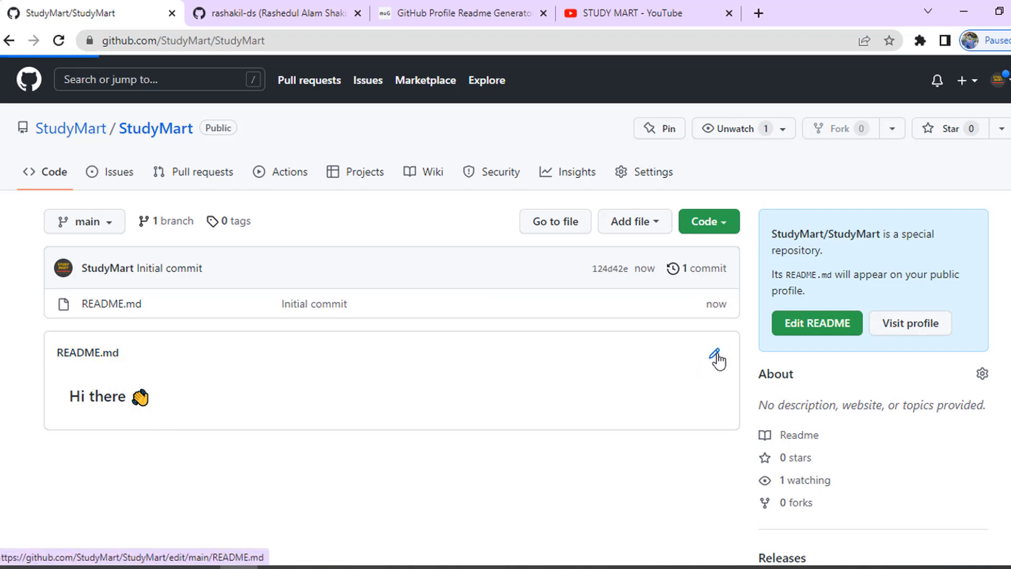
pyautogui.scroll(-3, 218, 487)
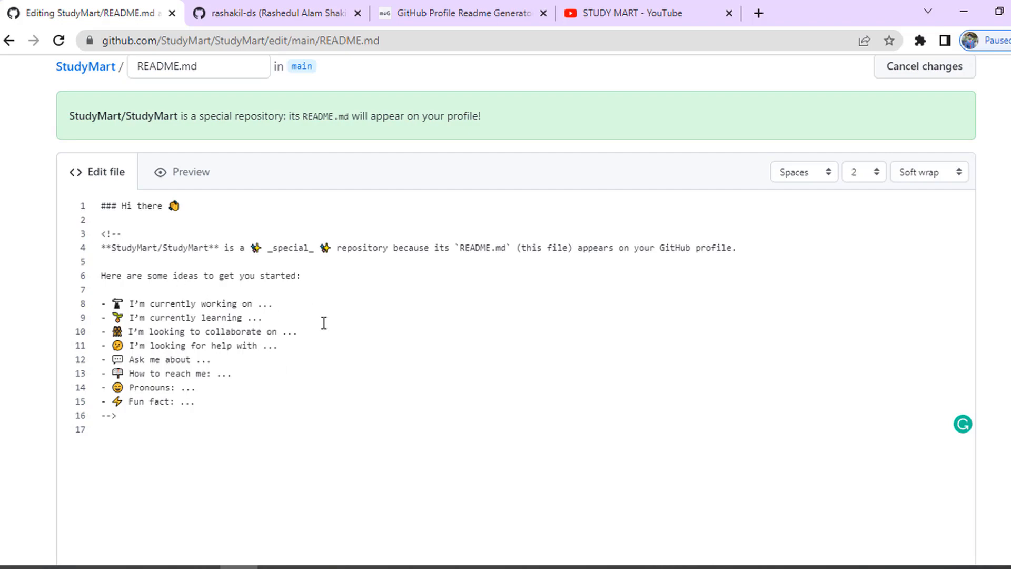
# - Switch to the GitHub Profile README Generator page and examine its title, subtitle and work fields
pyautogui.click(480, 3)
pyautogui.scroll(8, 335, 350)
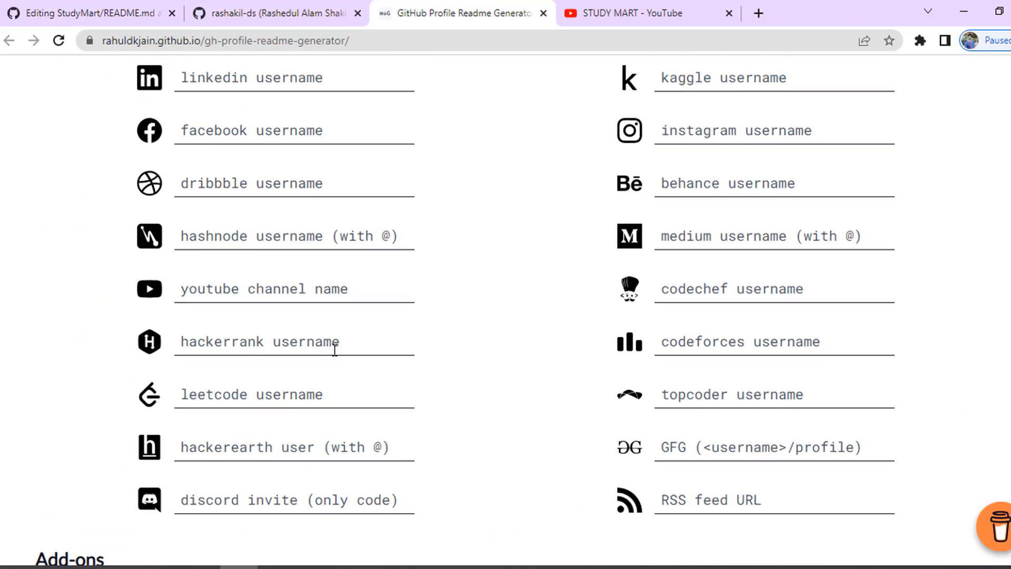
pyautogui.scroll(20, 342, 352)
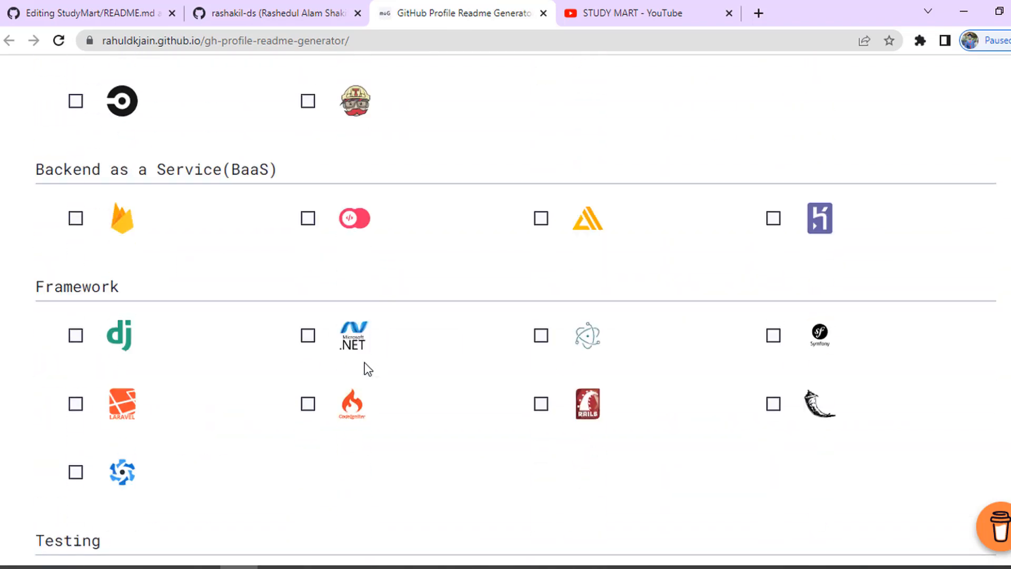
pyautogui.scroll(20, 367, 368)
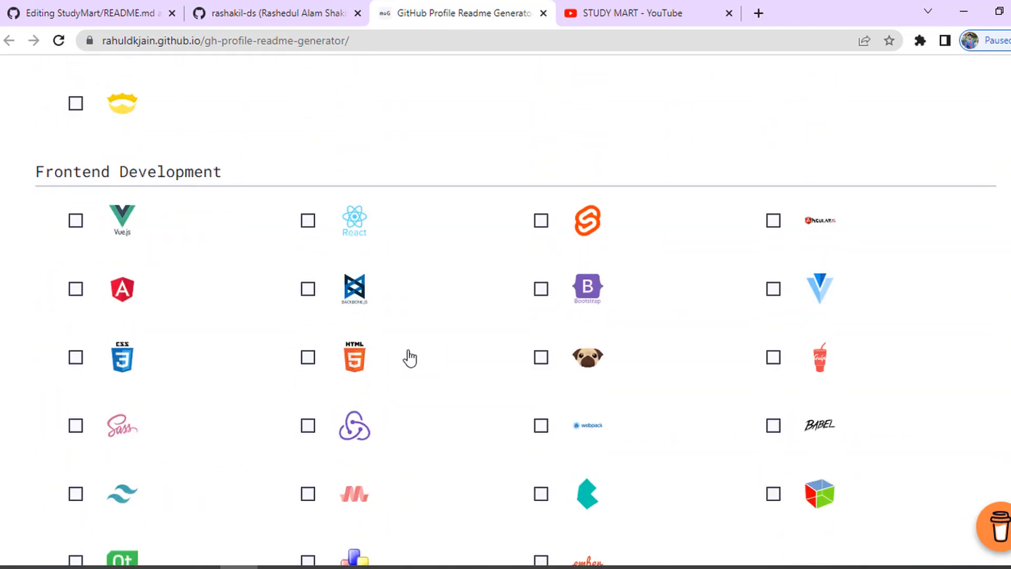
pyautogui.scroll(20, 410, 358)
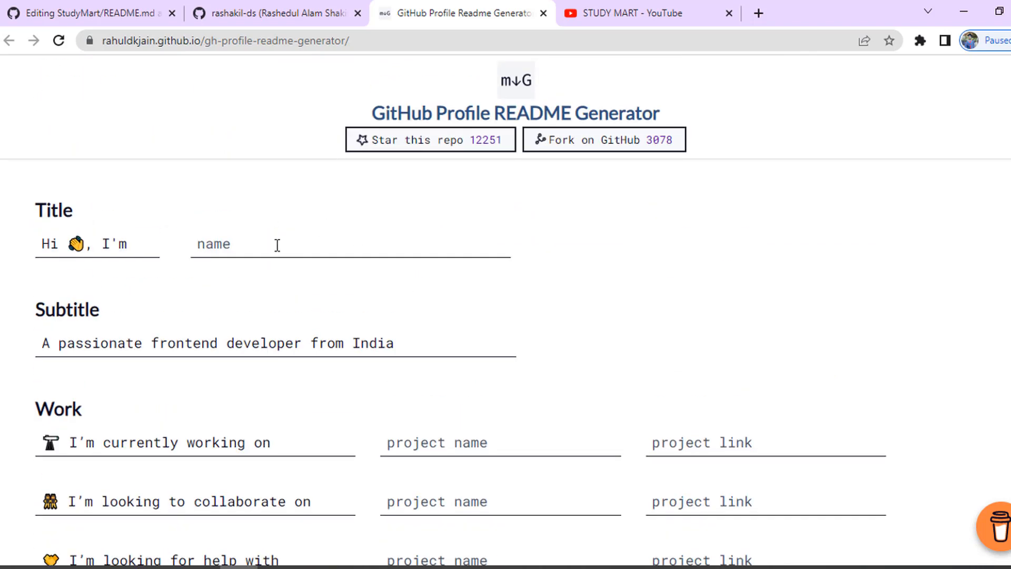
pyautogui.click(276, 245)
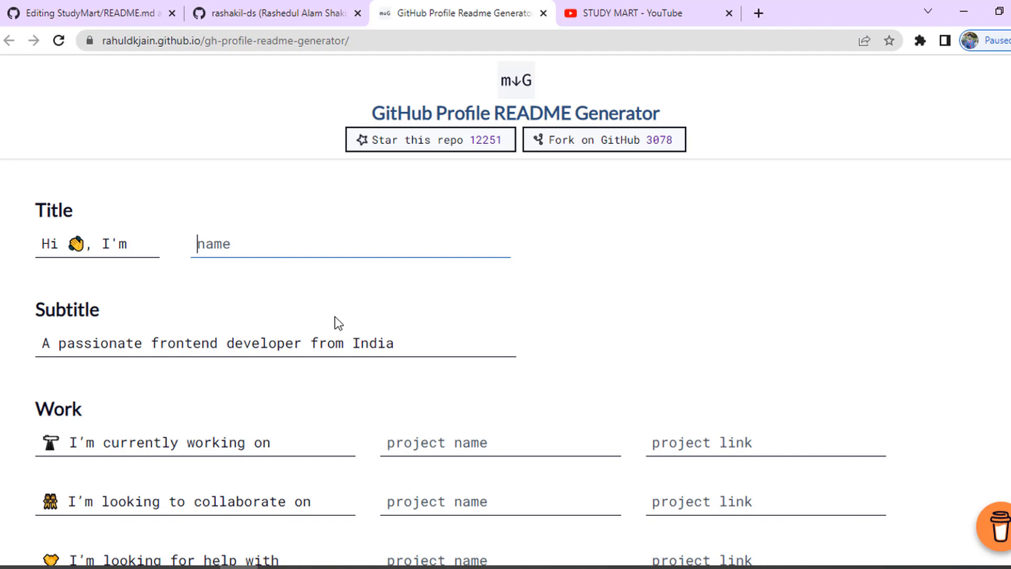
pyautogui.scroll(-1, 300, 292)
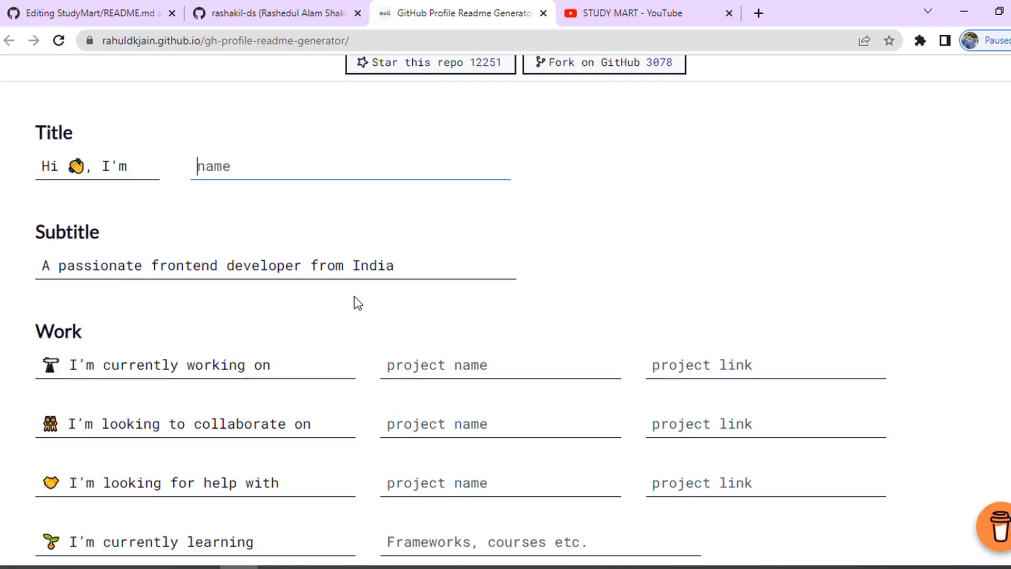
pyautogui.scroll(1, 335, 227)
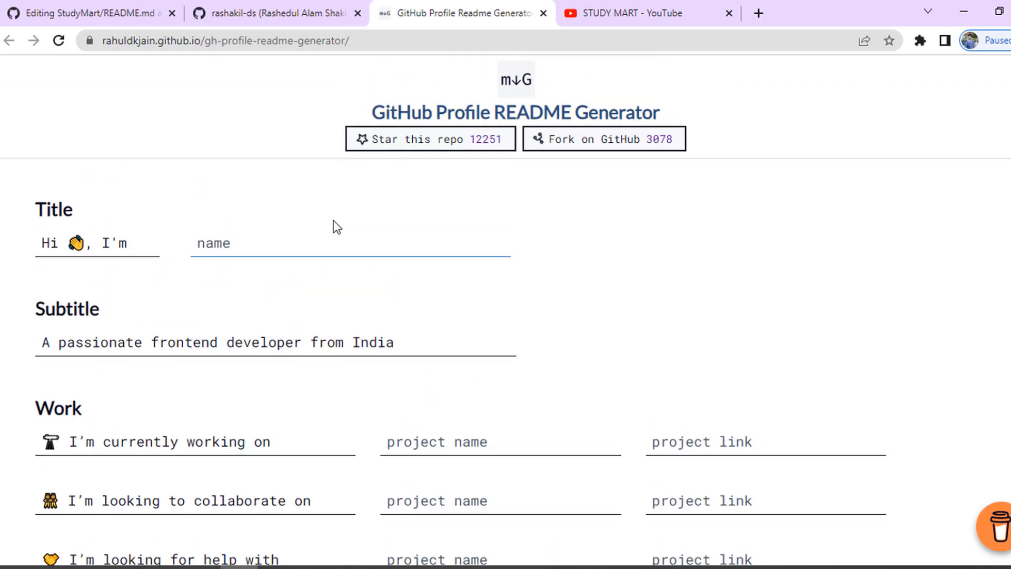
# - Return to the README.md editor on GitHub and review the default profile template text
pyautogui.click(314, 1)
pyautogui.click(56, 5)
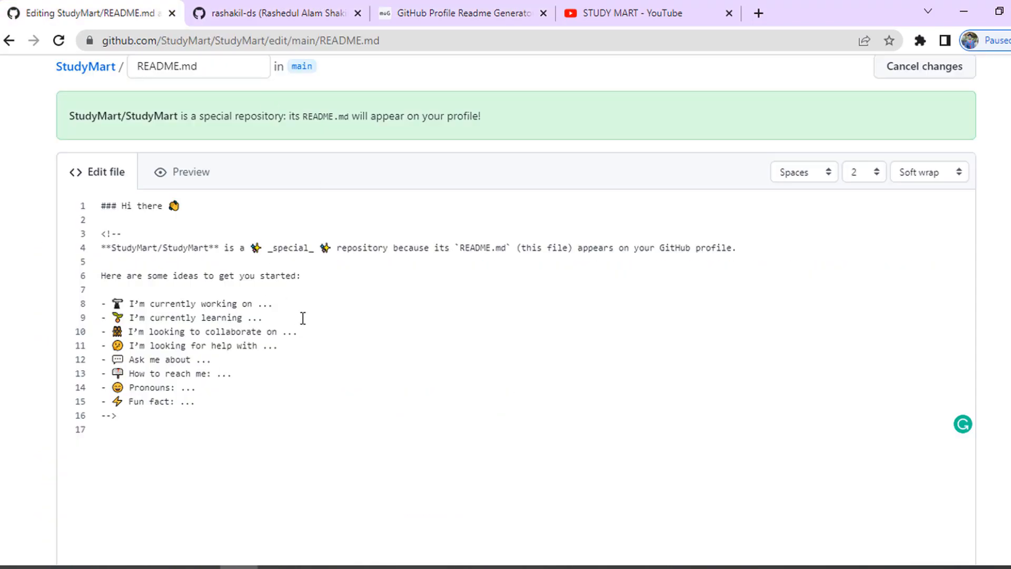
pyautogui.scroll(3, 297, 332)
pyautogui.scroll(-3, 296, 348)
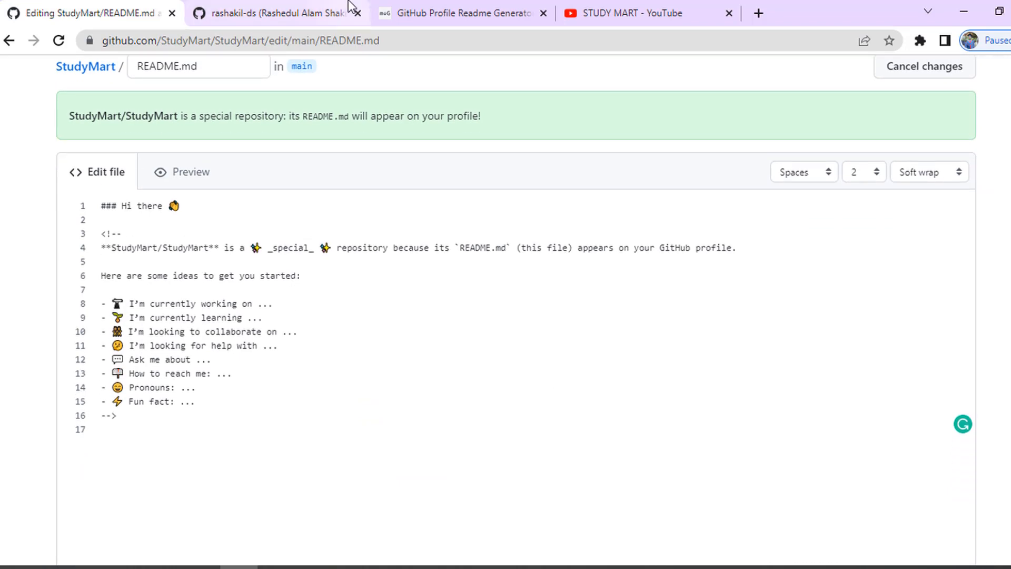
# - Compare the generator's title greeting with the README heading on the example GitHub profile
pyautogui.click(400, 15)
pyautogui.click(107, 241)
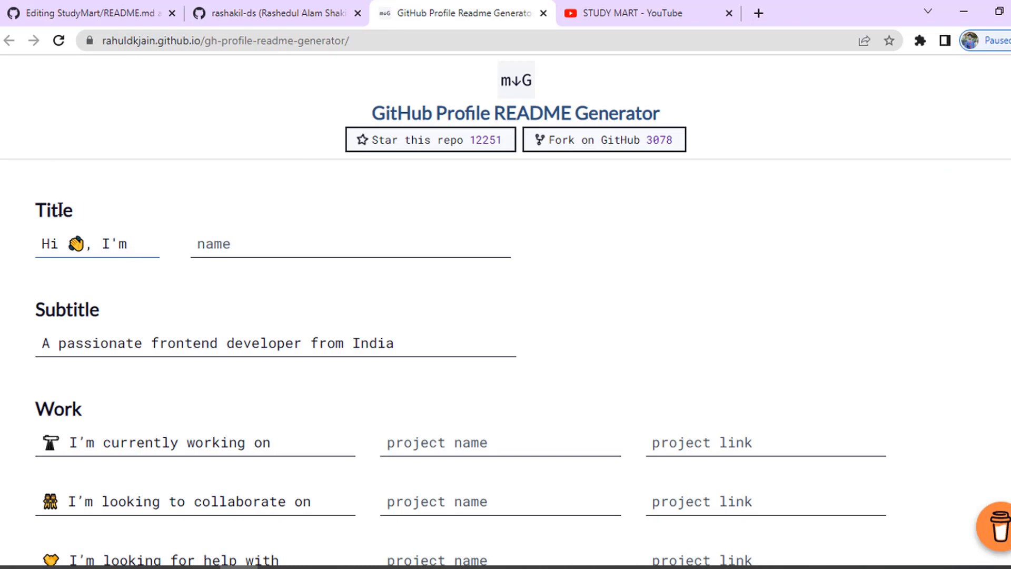
pyautogui.click(239, 8)
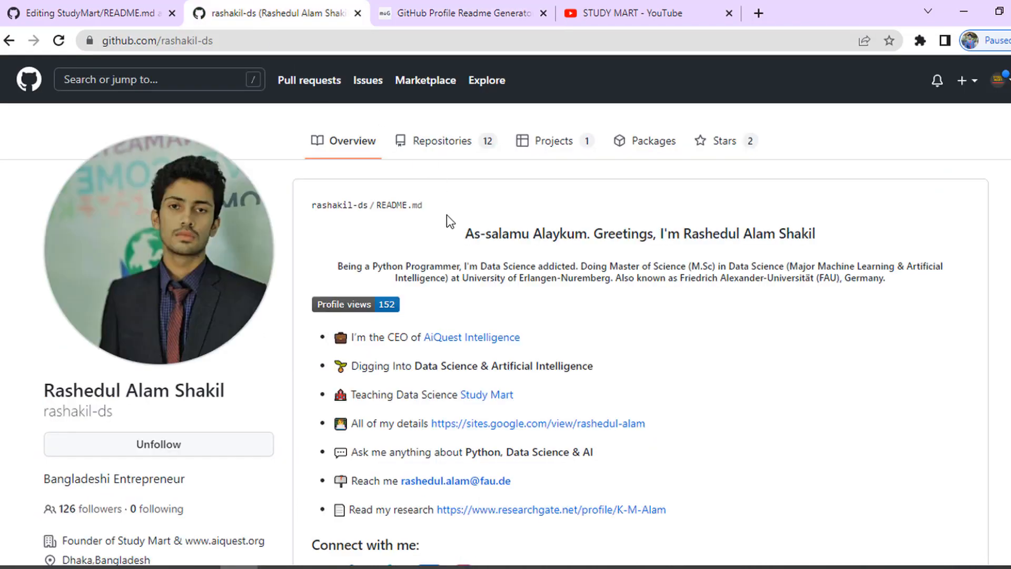
pyautogui.moveTo(466, 232); pyautogui.dragTo(819, 227)
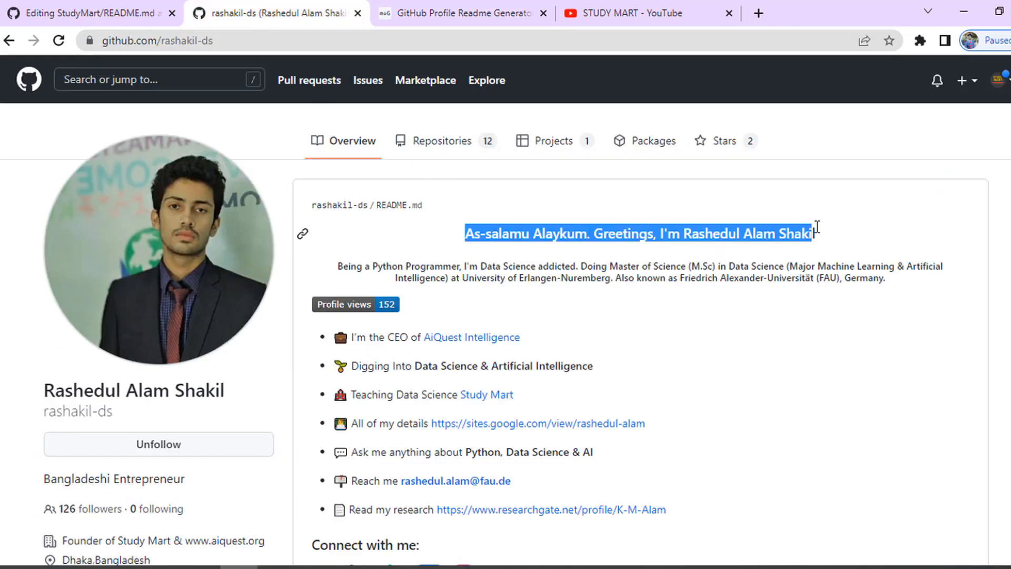
pyautogui.click(437, 11)
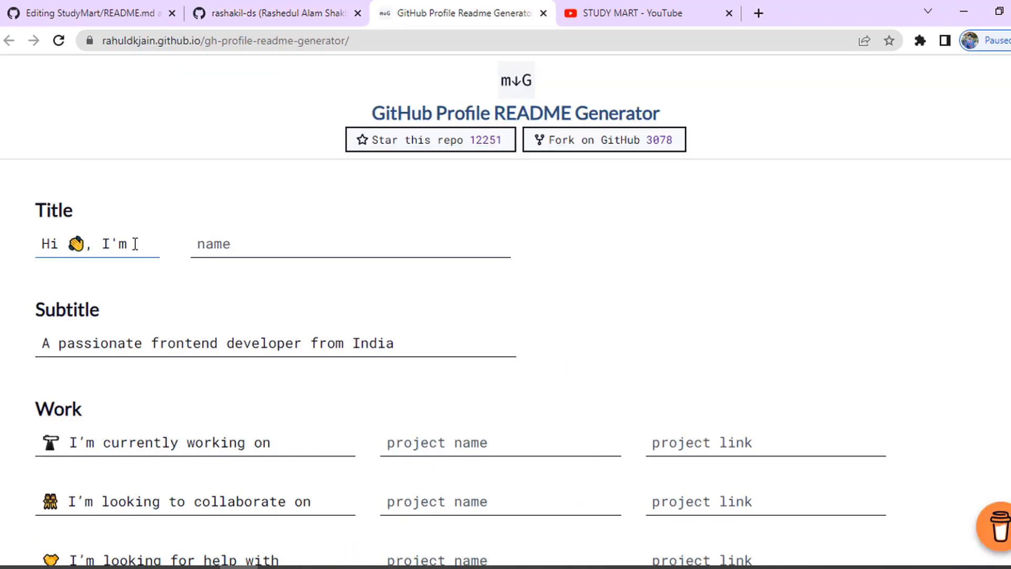
# - Try replacing the title's greeting prefix with "Study Mart" and undo the replacement
pyautogui.click(220, 246)
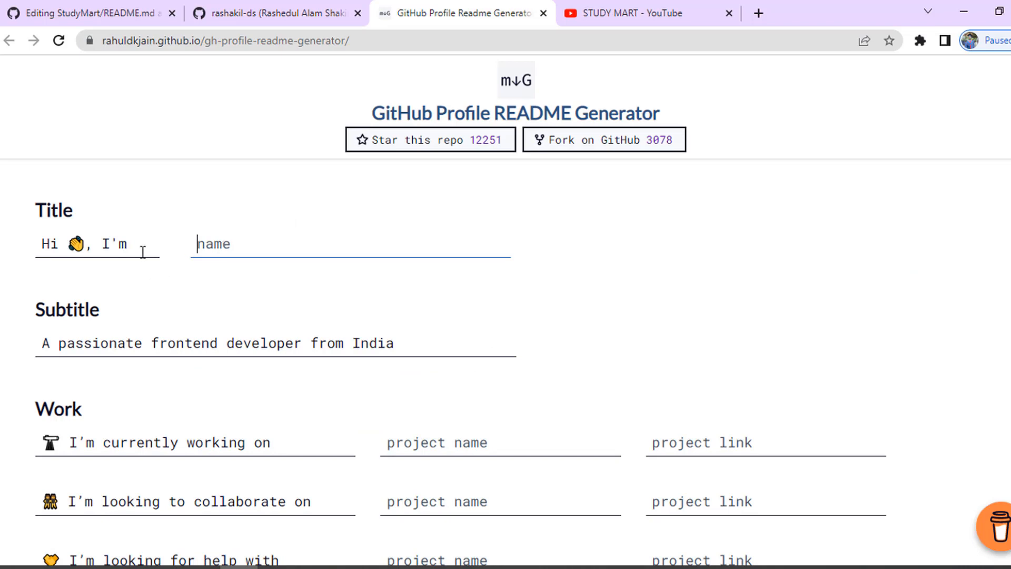
pyautogui.moveTo(142, 250); pyautogui.dragTo(29, 247)
pyautogui.press('BackSpace')
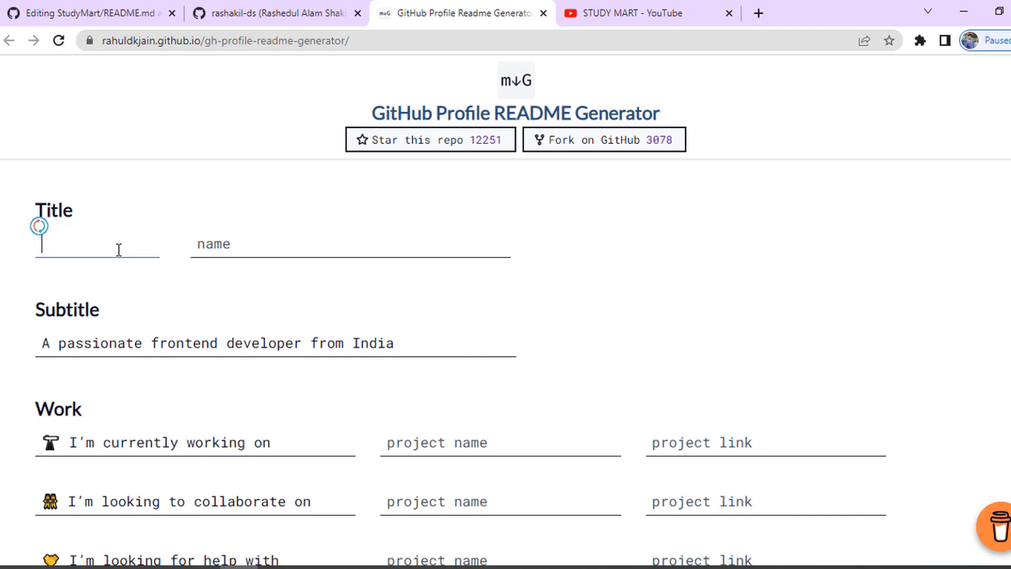
pyautogui.write('Study')
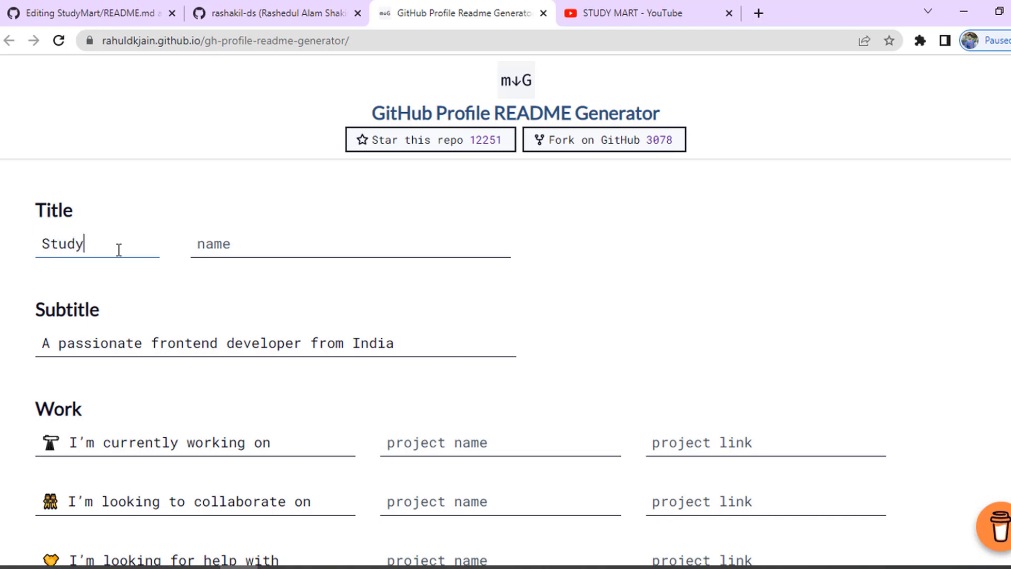
pyautogui.write(' Mart')
pyautogui.click(244, 244)
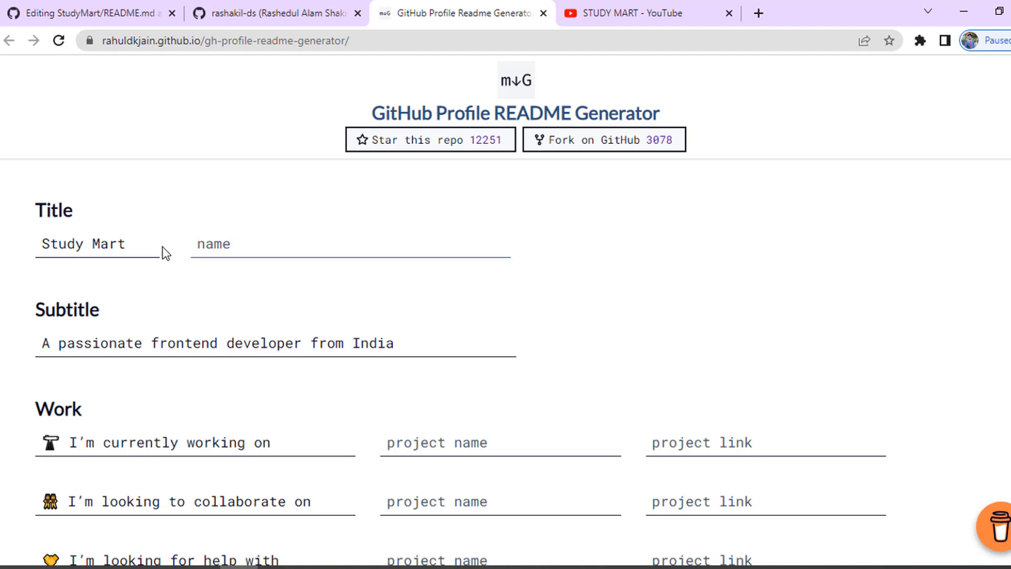
pyautogui.click(153, 243)
pyautogui.click(241, 243)
pyautogui.click(132, 247)
pyautogui.hotkey('ctrl', 'z')
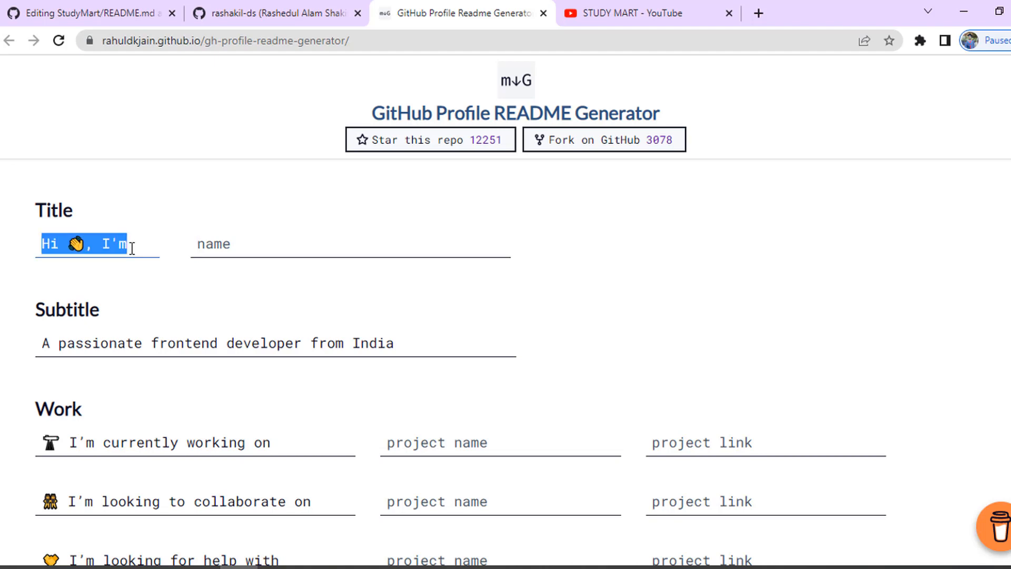
# - Set the title's name to "Study Mart" and the subtitle to "You can learn data science from us."
pyautogui.click(228, 251)
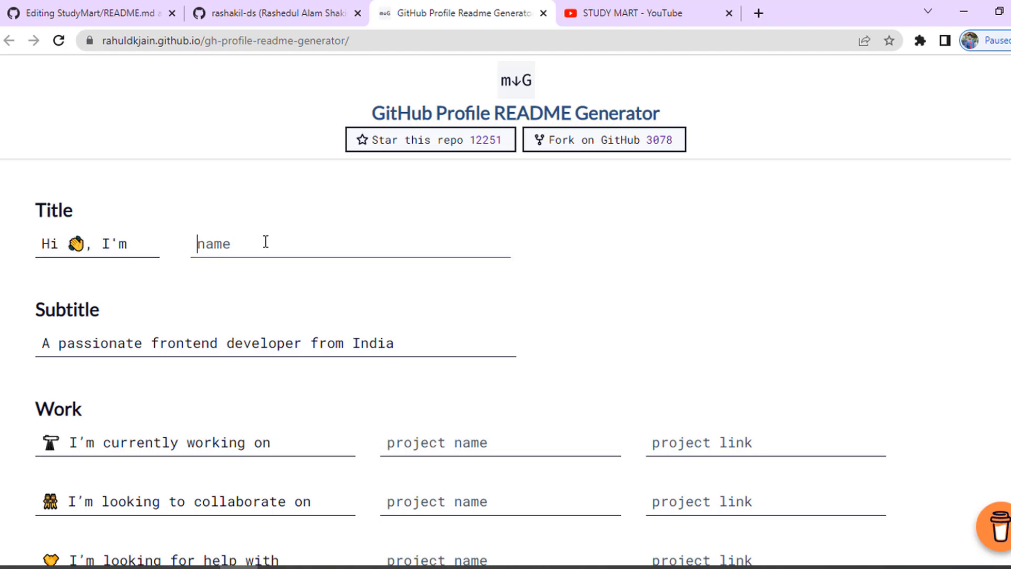
pyautogui.write('Study Mart')
pyautogui.scroll(-1, 269, 263)
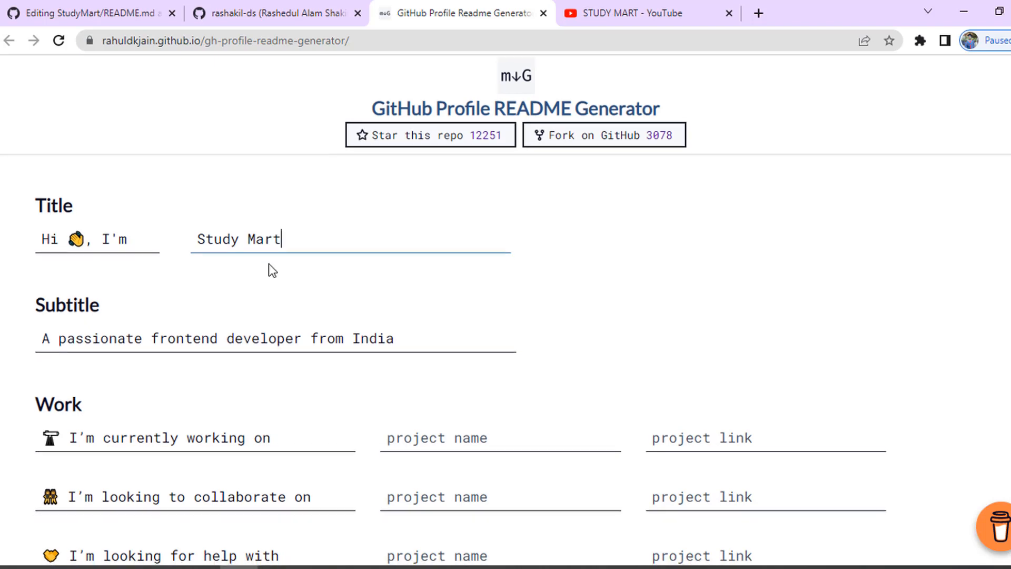
pyautogui.click(135, 266)
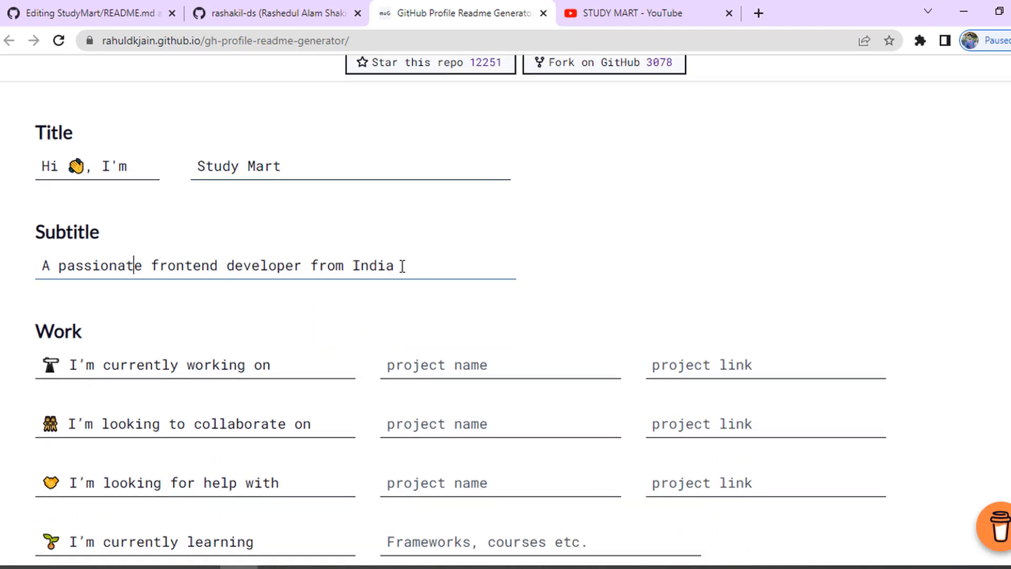
pyautogui.moveTo(402, 266); pyautogui.dragTo(13, 270)
pyautogui.write('Y')
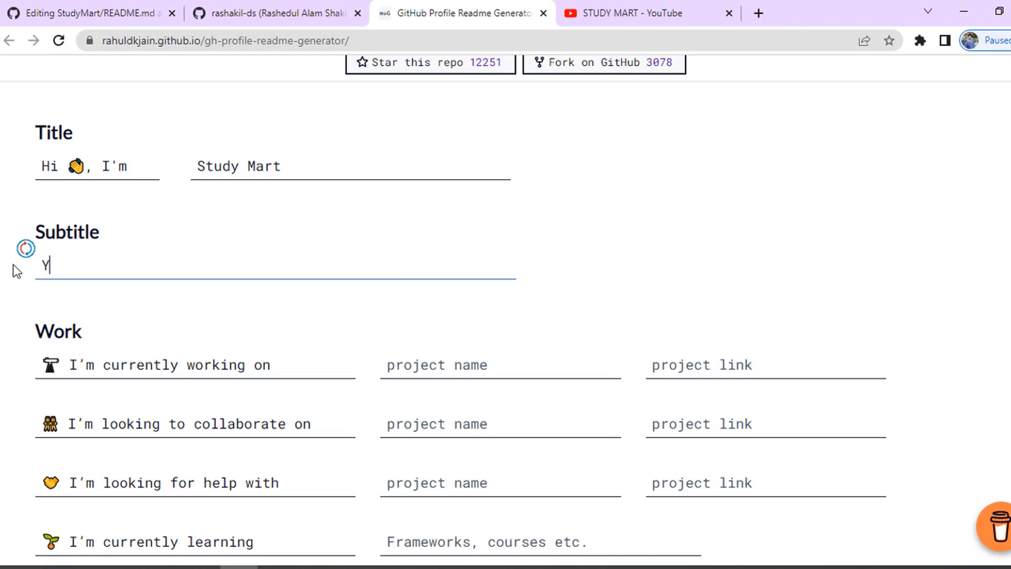
pyautogui.write('ou can learn data s')
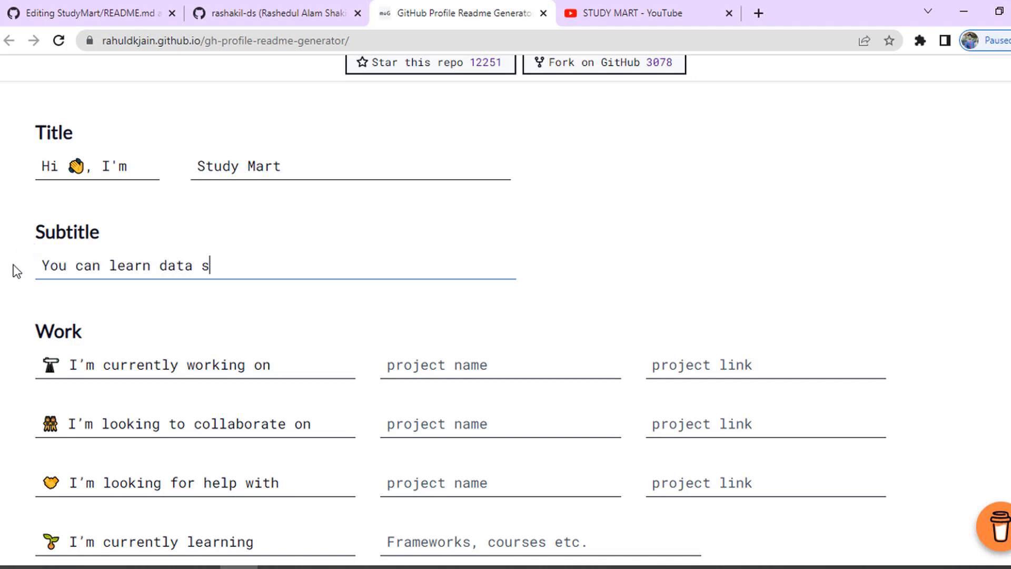
pyautogui.write('cience from us')
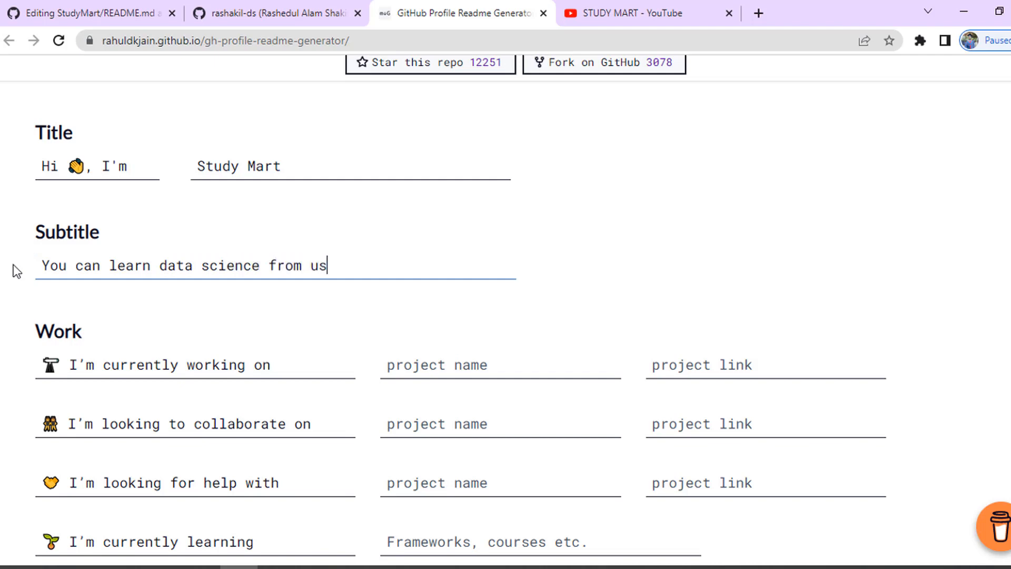
pyautogui.write('.')
# - Review the introduction text on the example GitHub profile, then check the generator's title greeting and name against it
pyautogui.click(275, 8)
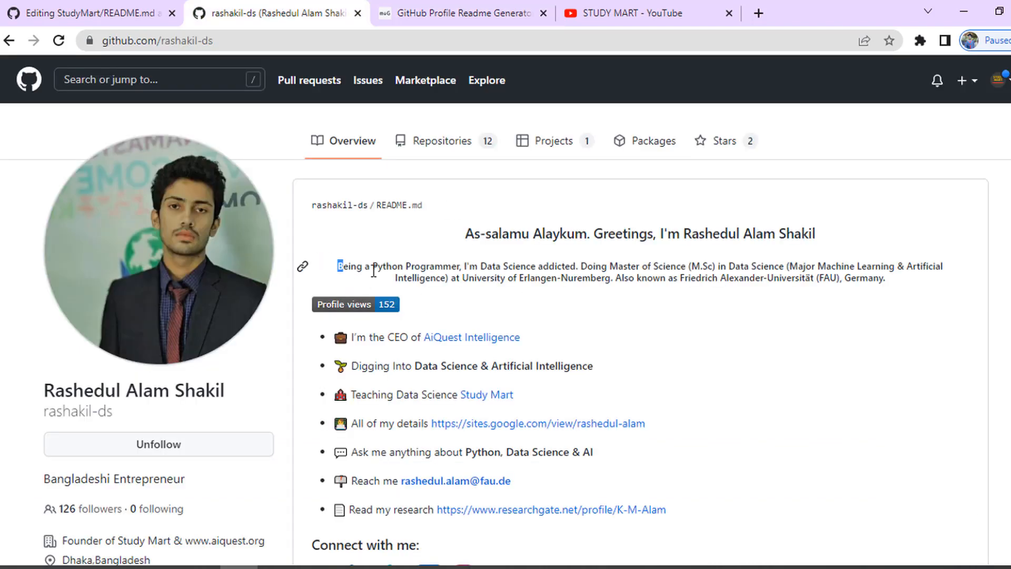
pyautogui.moveTo(373, 270); pyautogui.dragTo(722, 294)
pyautogui.click(463, 12)
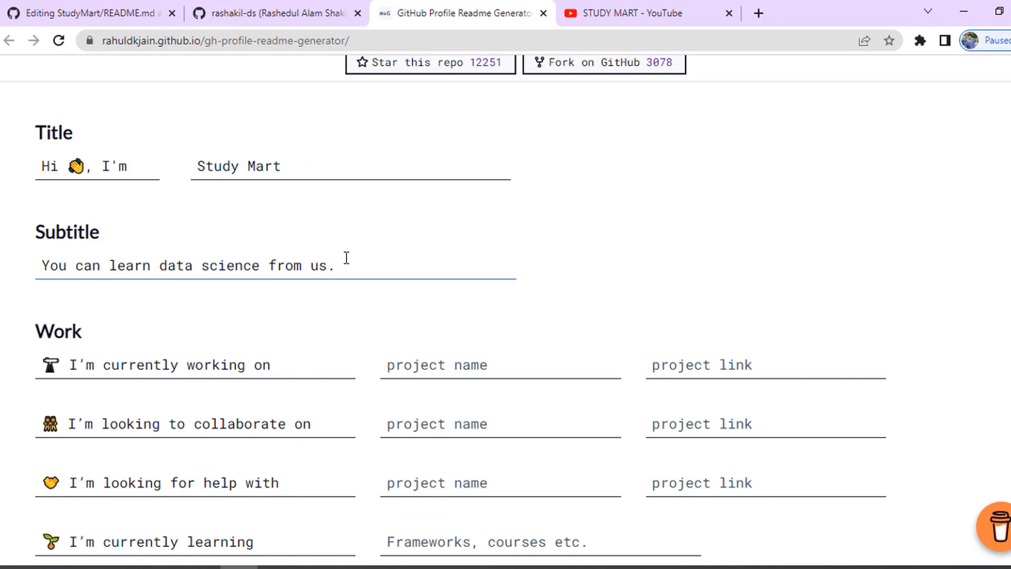
pyautogui.scroll(2, 345, 269)
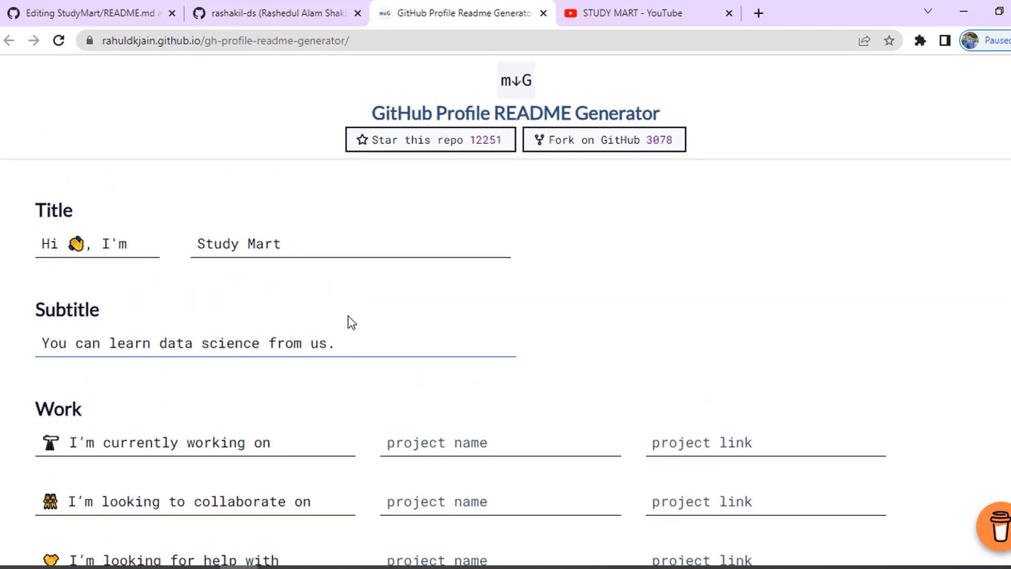
pyautogui.click(88, 244)
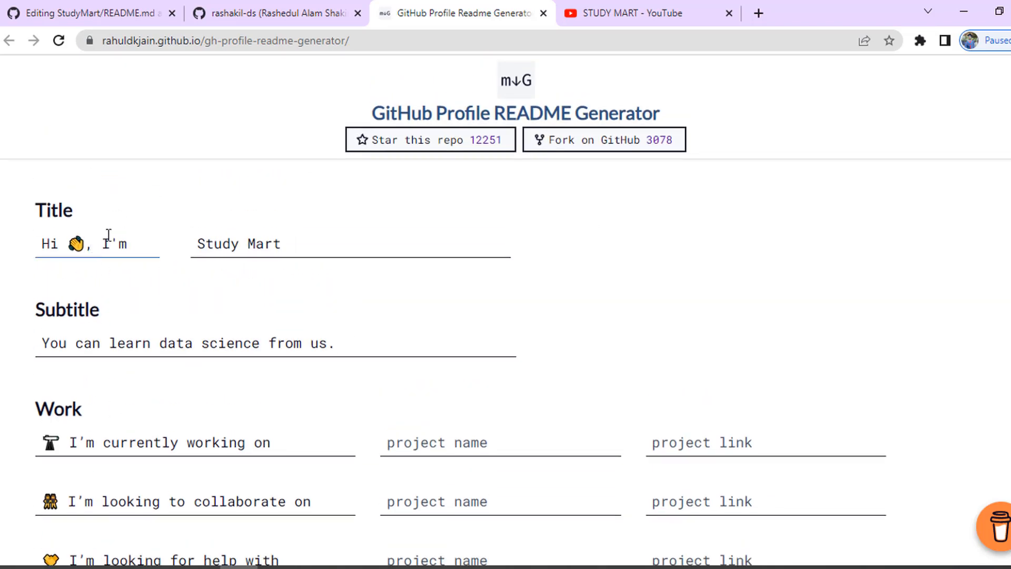
pyautogui.hotkey('ctrl', 'a')
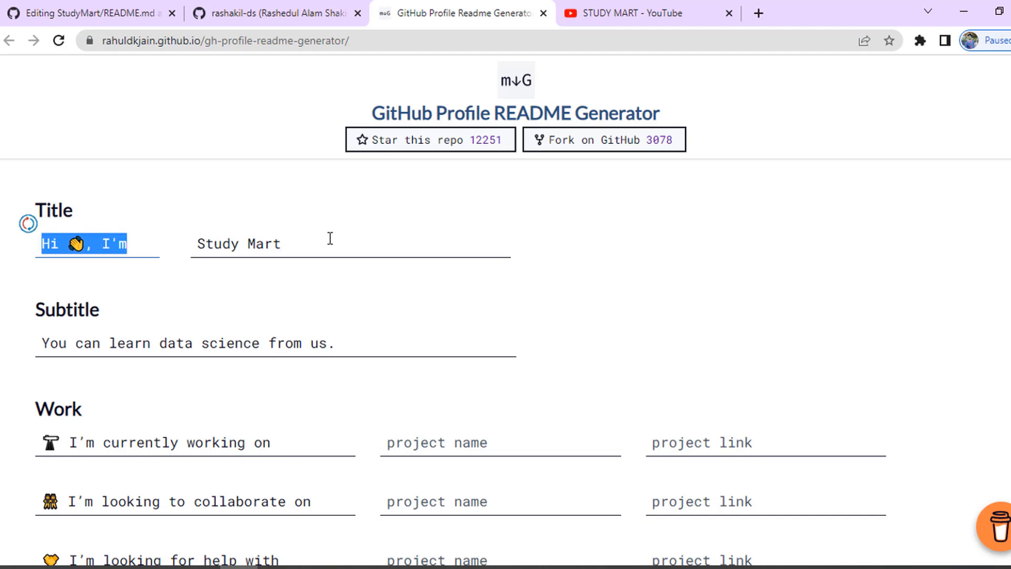
pyautogui.click(330, 238)
pyautogui.scroll(-3, 330, 238)
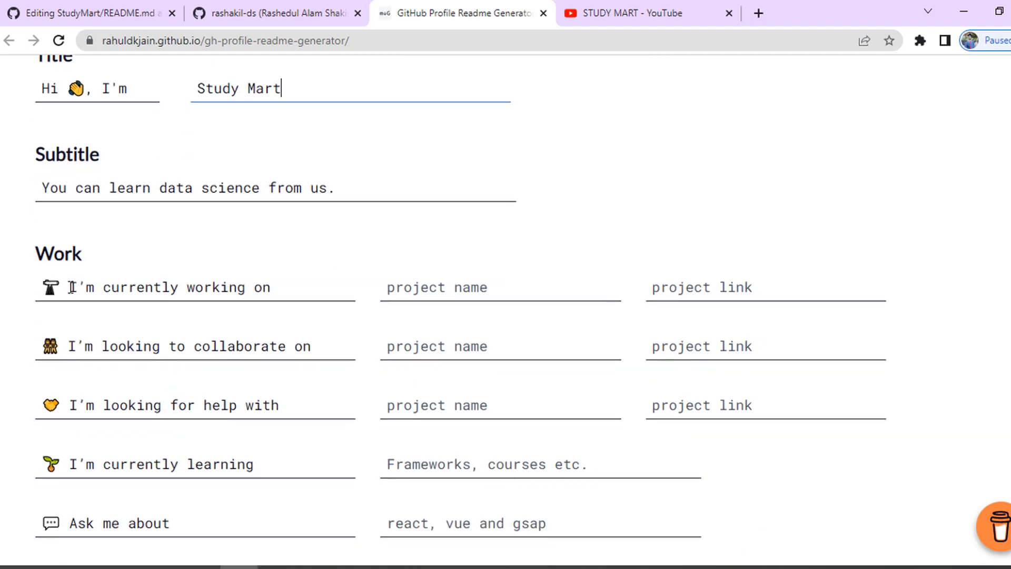
# - Examine the "I'm currently working on" row's label, project name and link fields, and view the Study Mart YouTube channel page
pyautogui.click(127, 288)
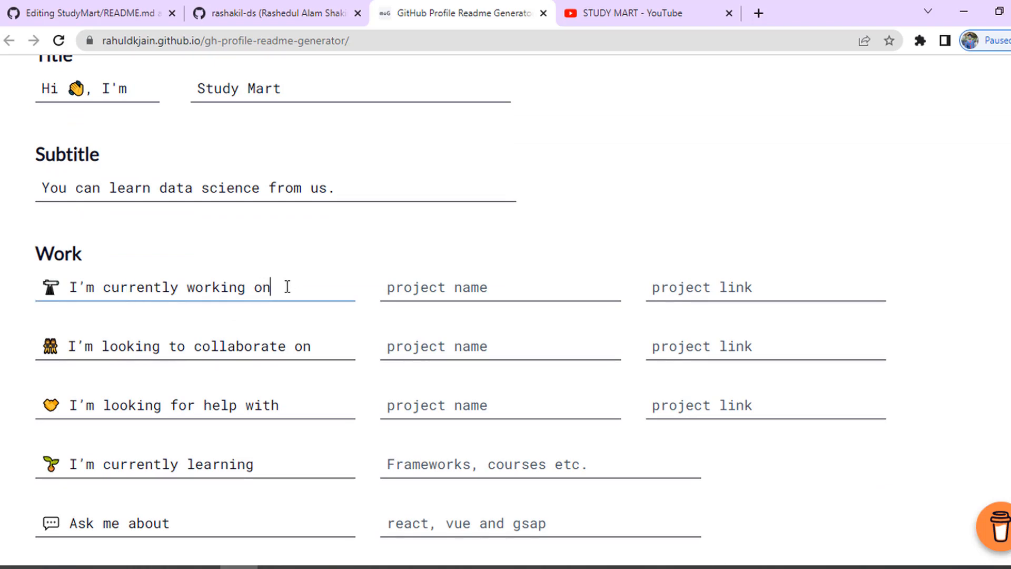
pyautogui.click(426, 287)
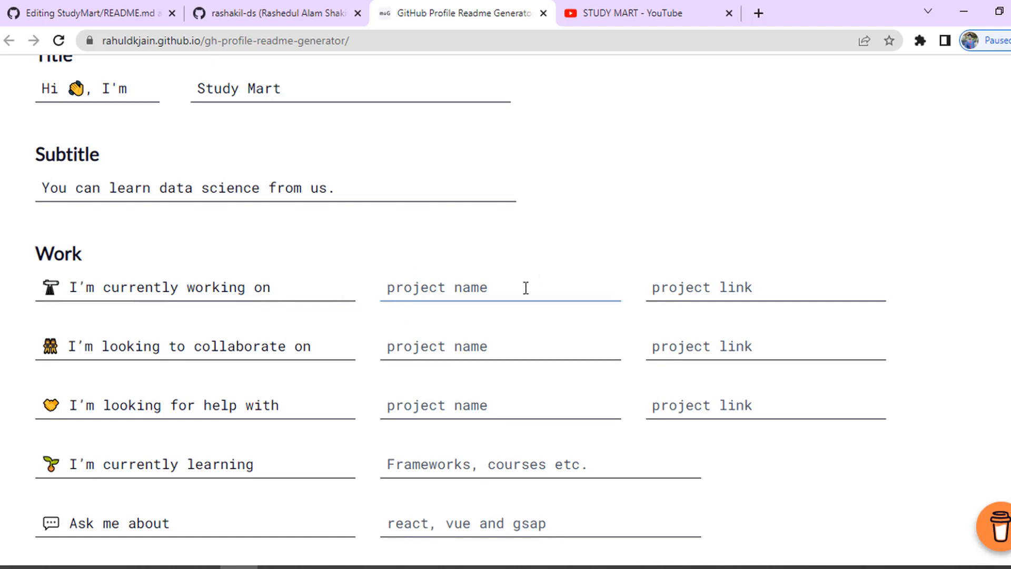
pyautogui.click(686, 289)
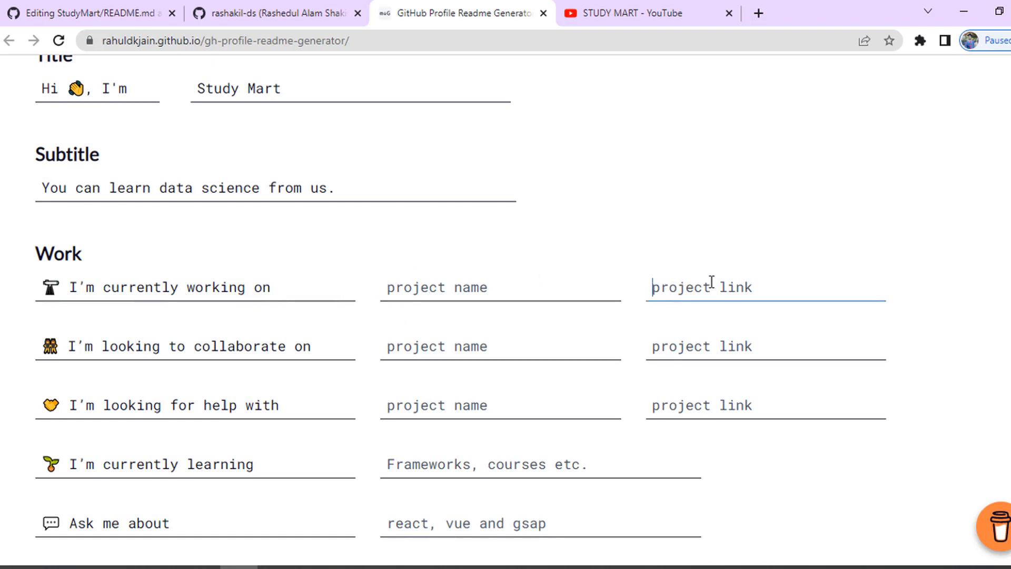
pyautogui.click(421, 289)
pyautogui.click(280, 287)
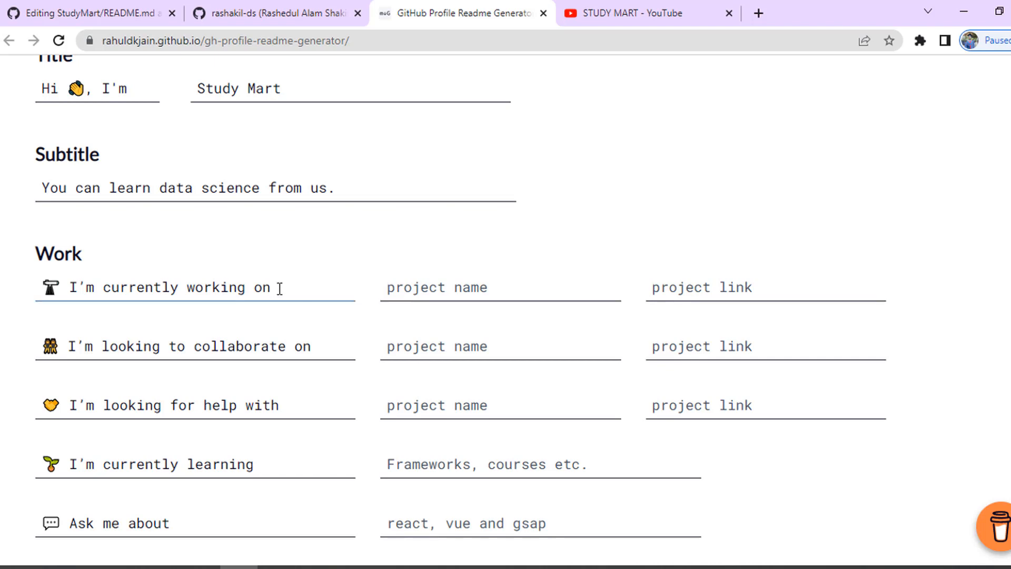
pyautogui.click(653, 12)
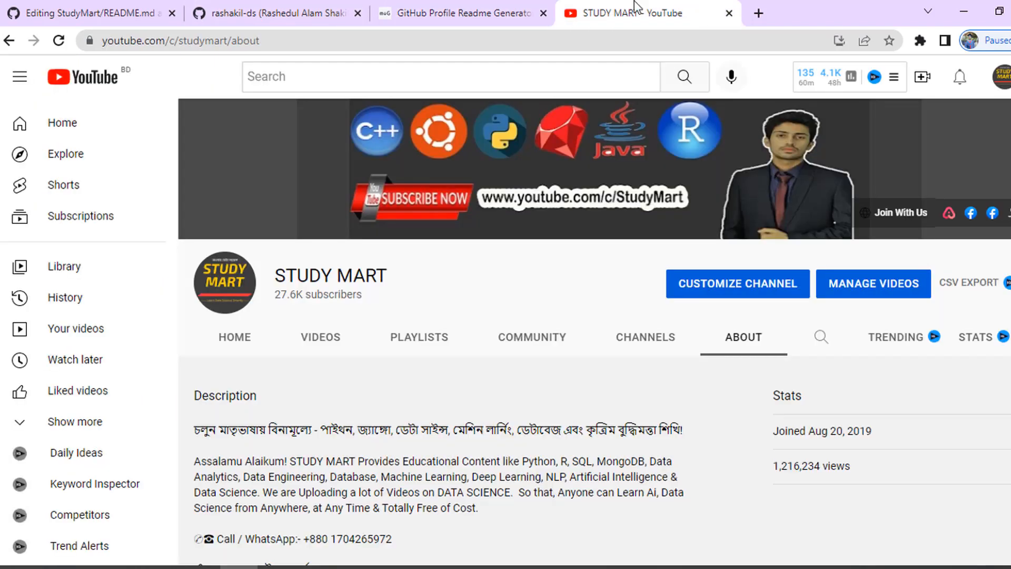
pyautogui.click(534, 8)
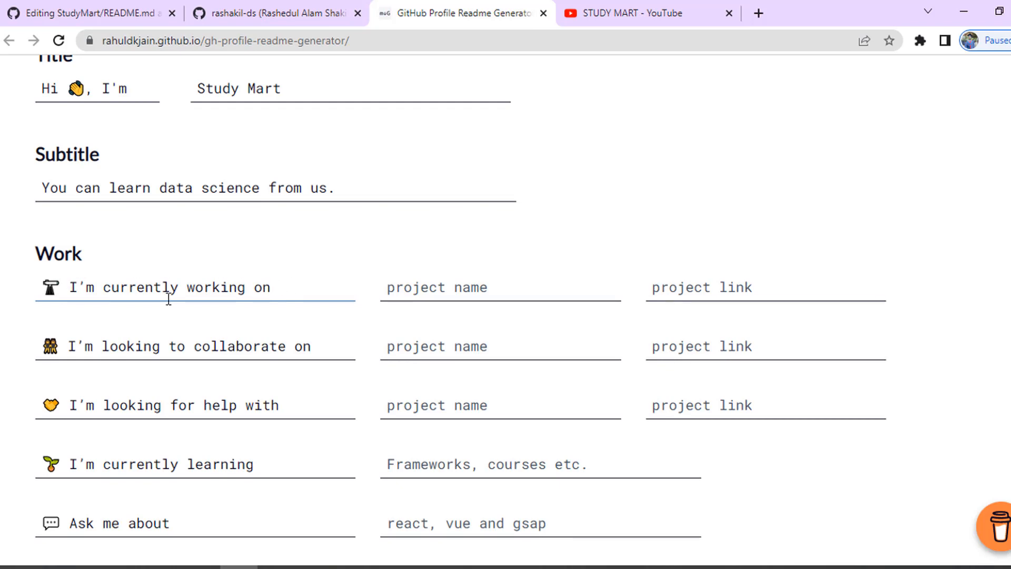
pyautogui.moveTo(274, 282); pyautogui.dragTo(23, 289)
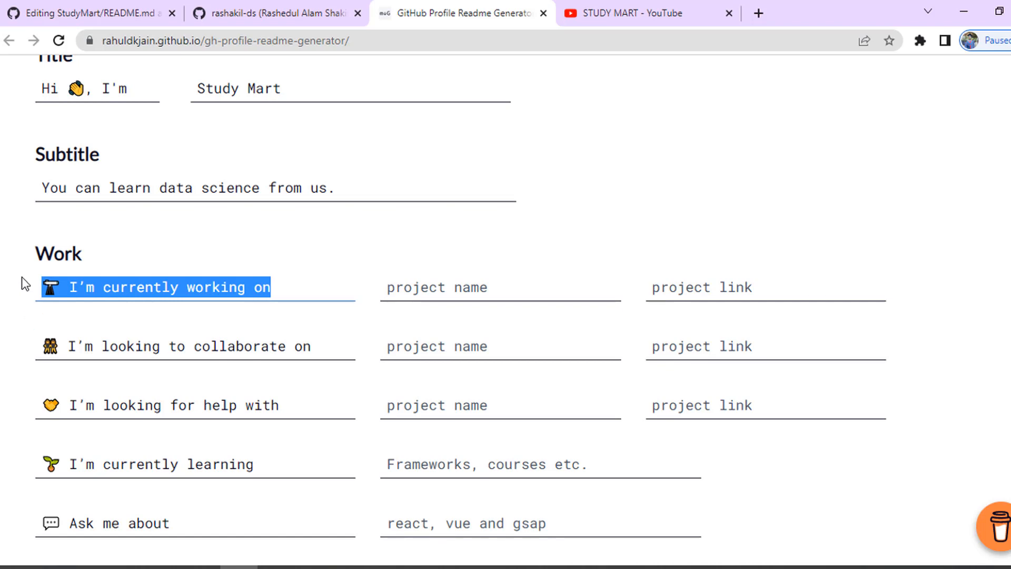
pyautogui.click(79, 287)
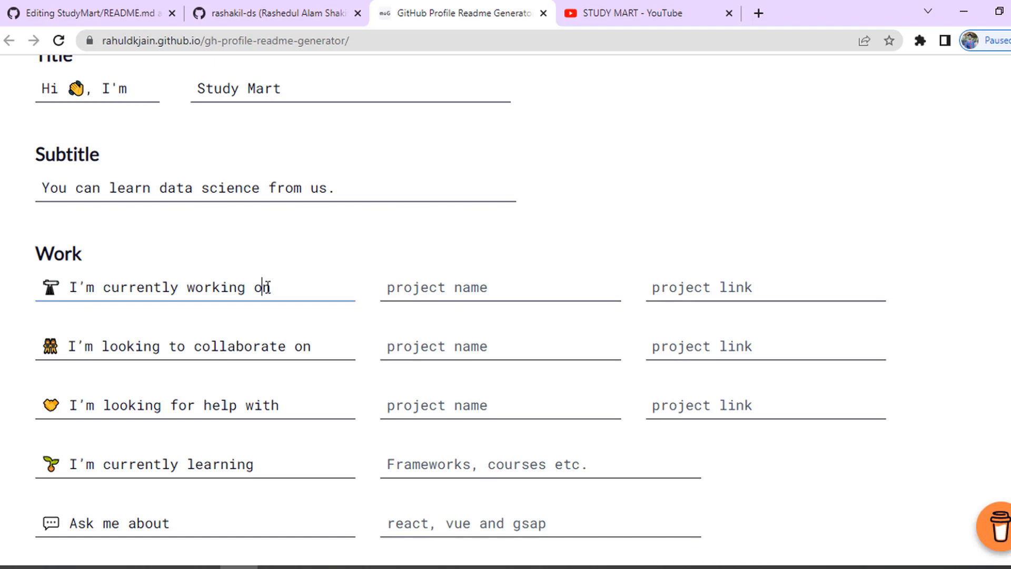
pyautogui.moveTo(283, 287); pyautogui.dragTo(18, 279)
pyautogui.click(443, 290)
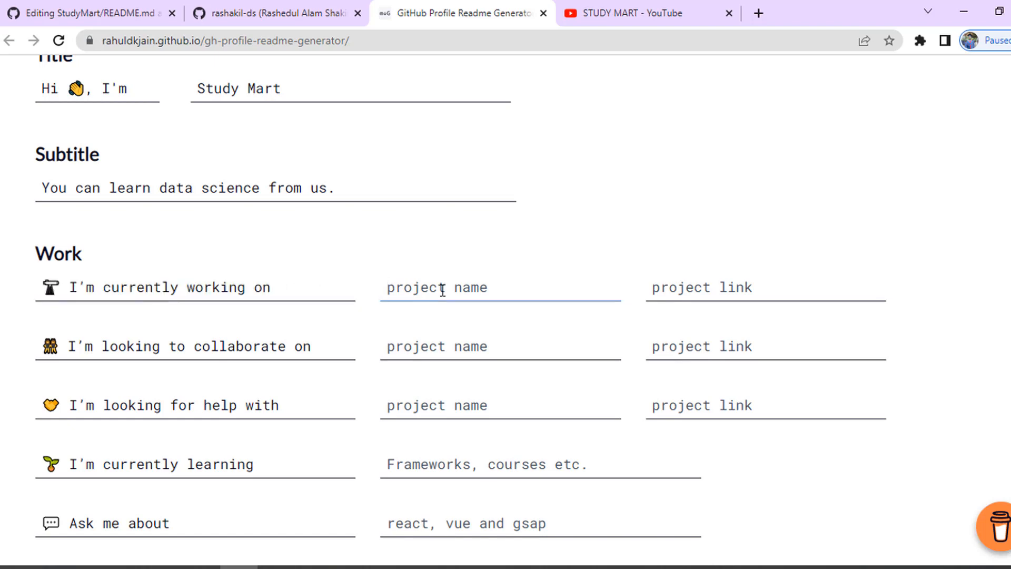
pyautogui.write('study mart')
pyautogui.click(703, 294)
pyautogui.click(649, 12)
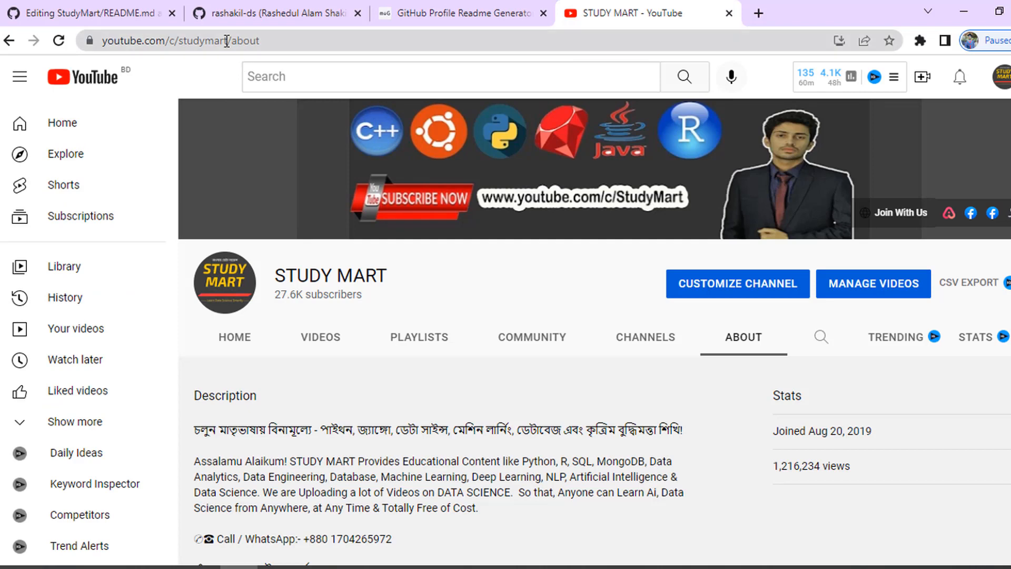
pyautogui.moveTo(229, 41); pyautogui.dragTo(100, 40)
pyautogui.hotkey('ctrl', 'c')
pyautogui.click(413, 12)
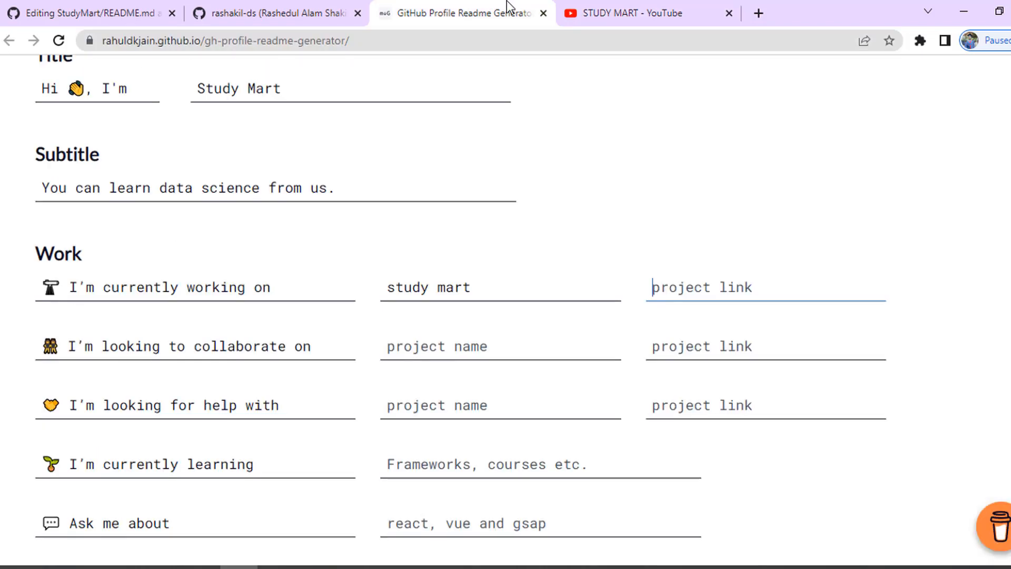
pyautogui.click(716, 298)
pyautogui.hotkey('ctrl', 'v')
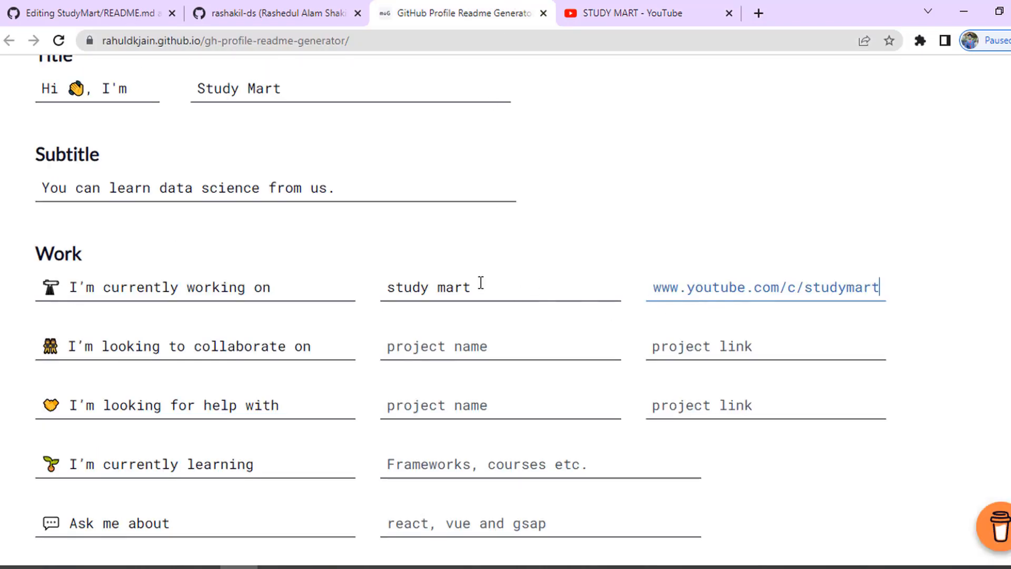
# - Change the project name in the "I'm currently working on" row to "Mtudy Mart"
pyautogui.click(447, 286)
pyautogui.press('BackSpace')
pyautogui.write('M')
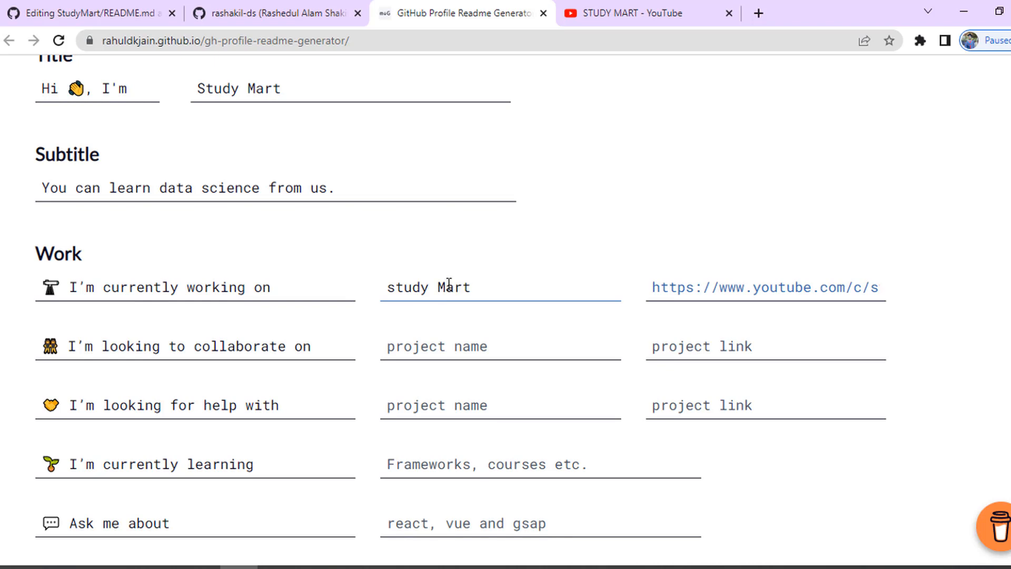
pyautogui.click(397, 287)
pyautogui.press('BackSpace')
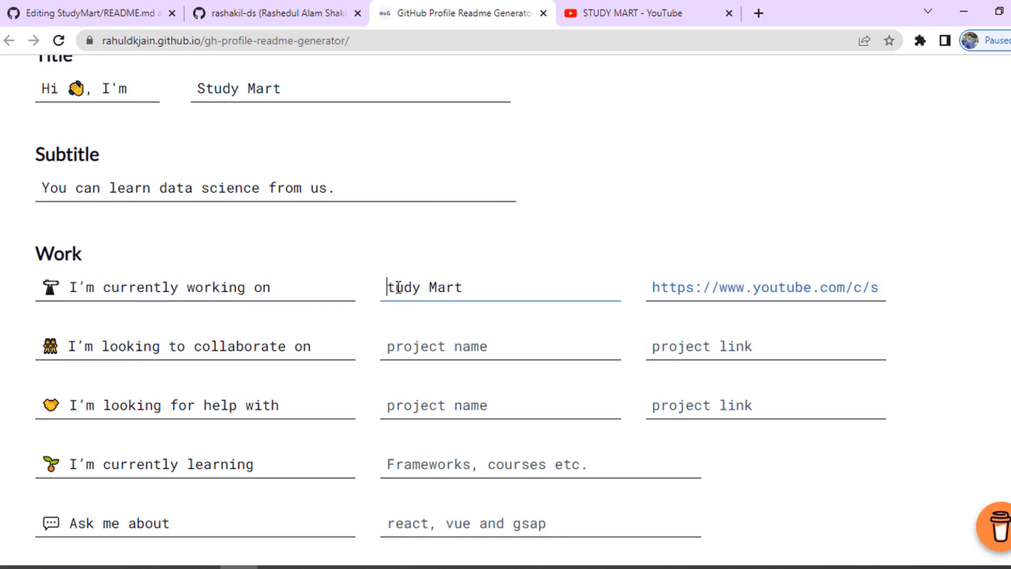
pyautogui.write('M')
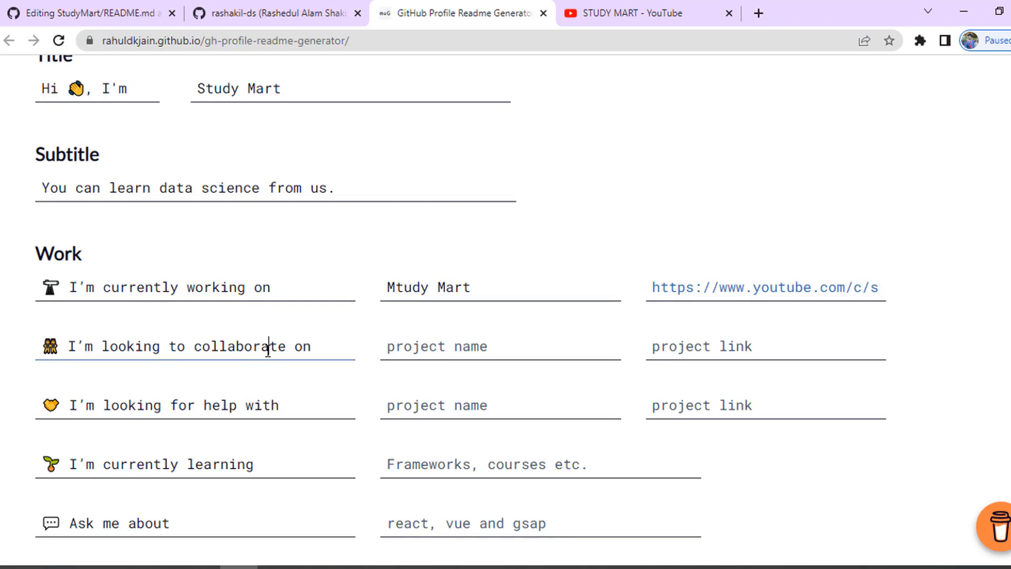
# - Examine the collaboration, help and currently learning rows of the Work section, including their project name, link and courses fields
pyautogui.click(269, 346)
pyautogui.click(329, 349)
pyautogui.scroll(-1, 317, 342)
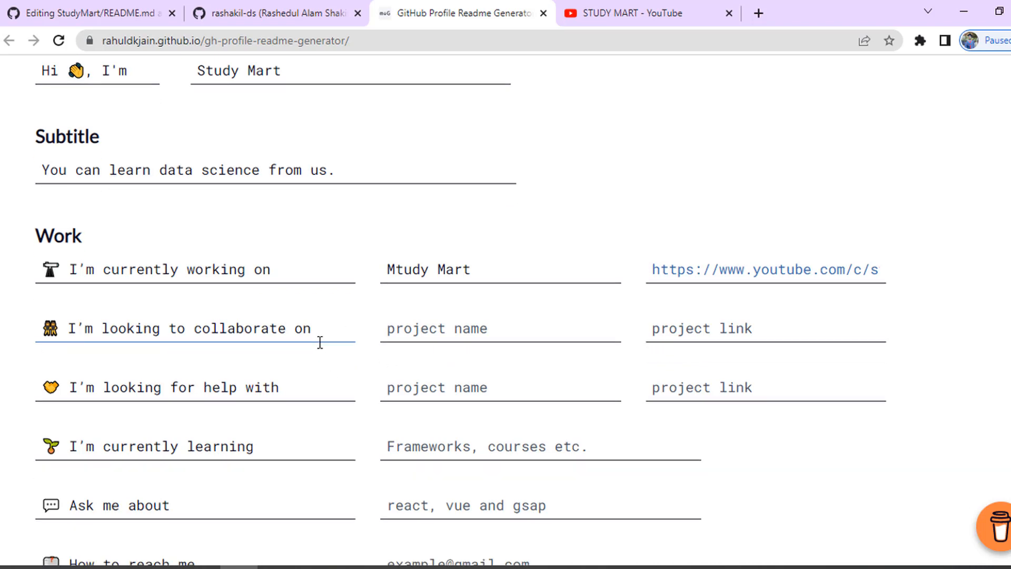
pyautogui.click(200, 332)
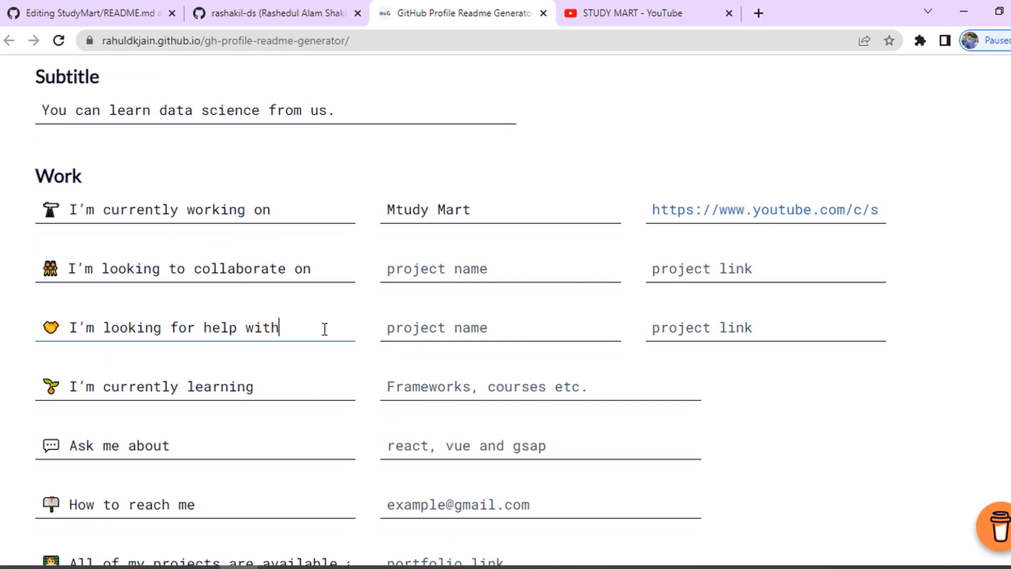
pyautogui.click(259, 386)
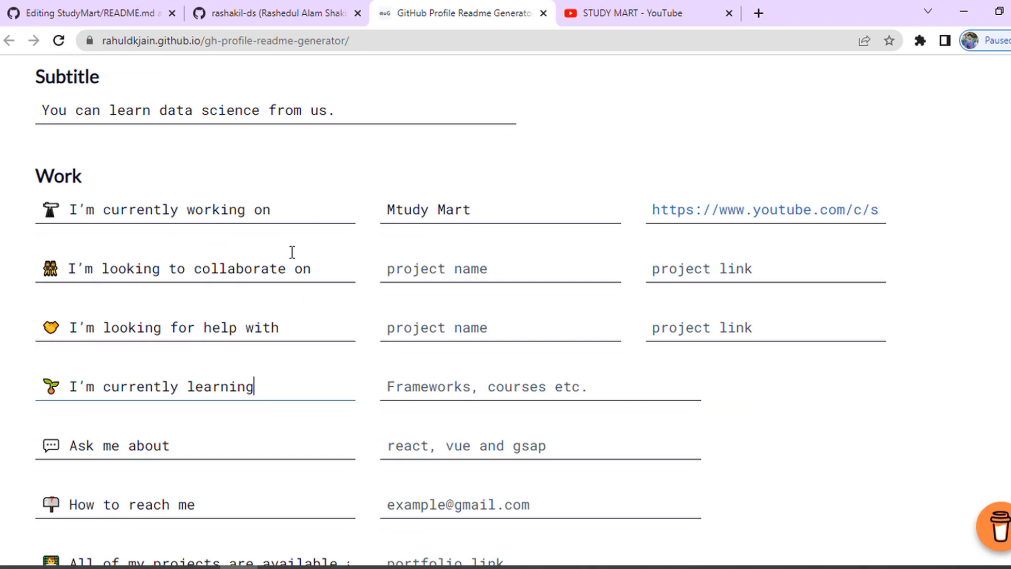
pyautogui.click(517, 269)
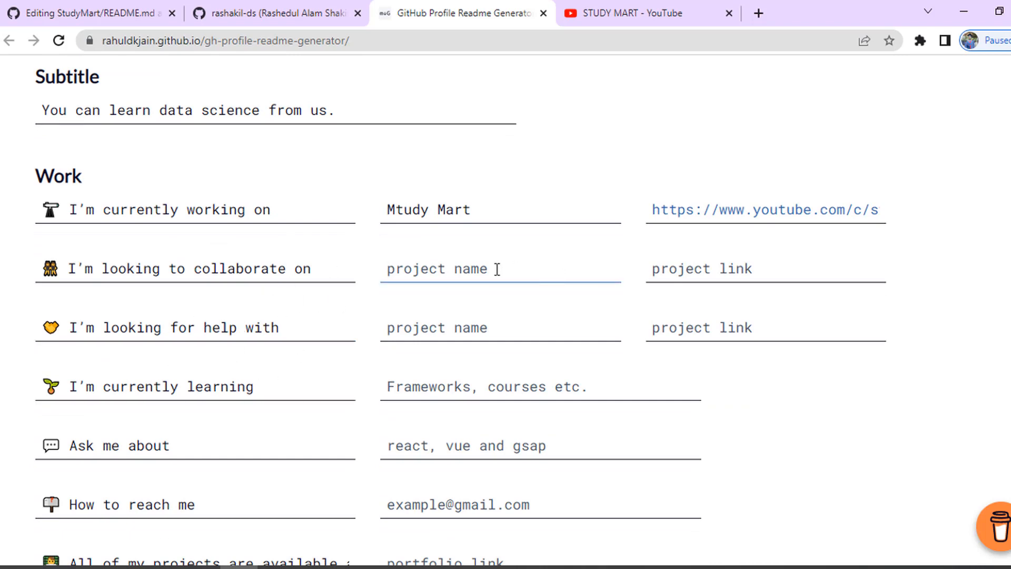
pyautogui.click(719, 267)
pyautogui.click(740, 321)
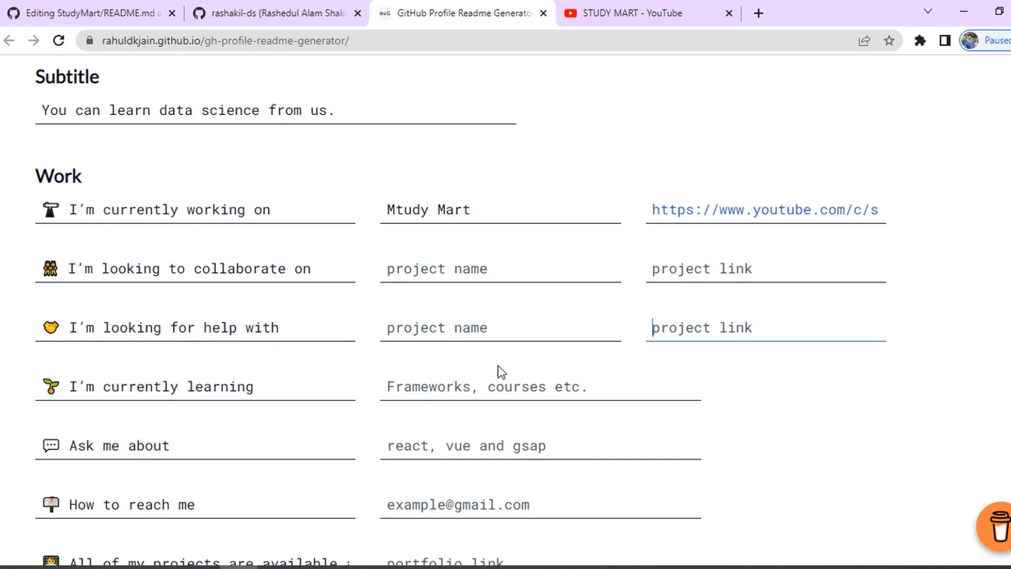
pyautogui.click(282, 383)
pyautogui.click(511, 387)
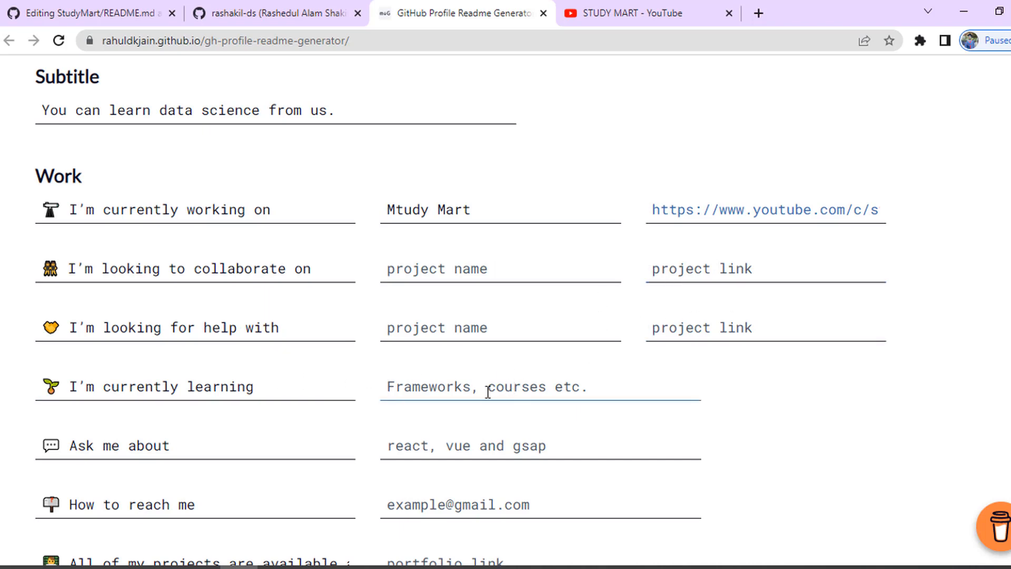
pyautogui.click(313, 392)
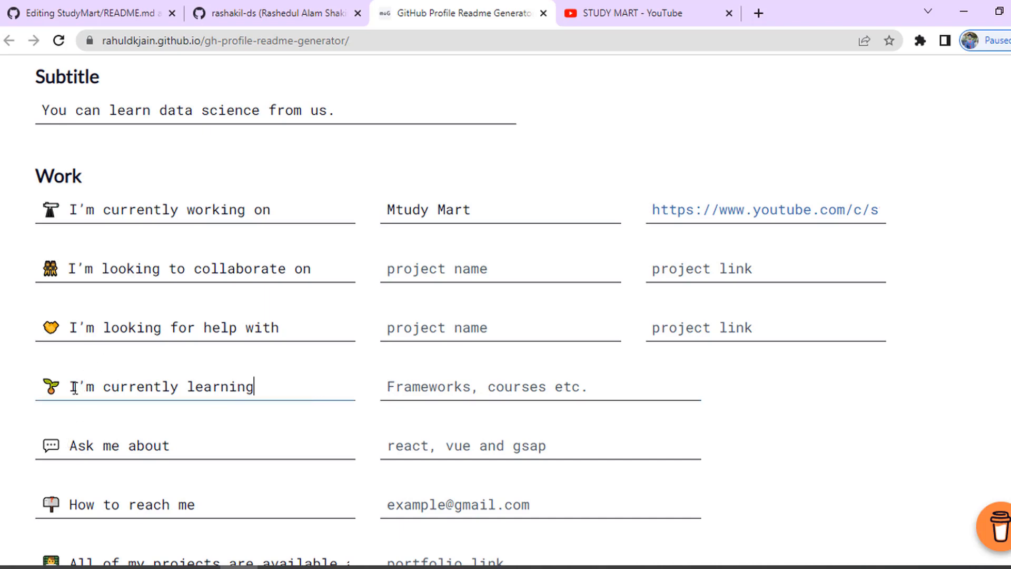
pyautogui.moveTo(255, 387); pyautogui.dragTo(36, 379)
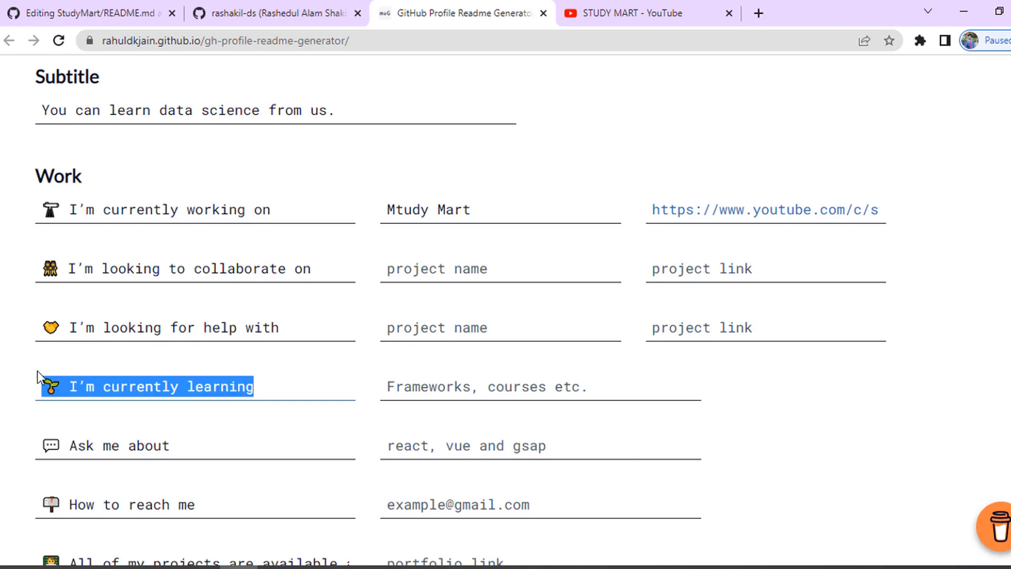
# - Fill the "I'm currently learning" row with DATA SCIENCE
pyautogui.click(296, 380)
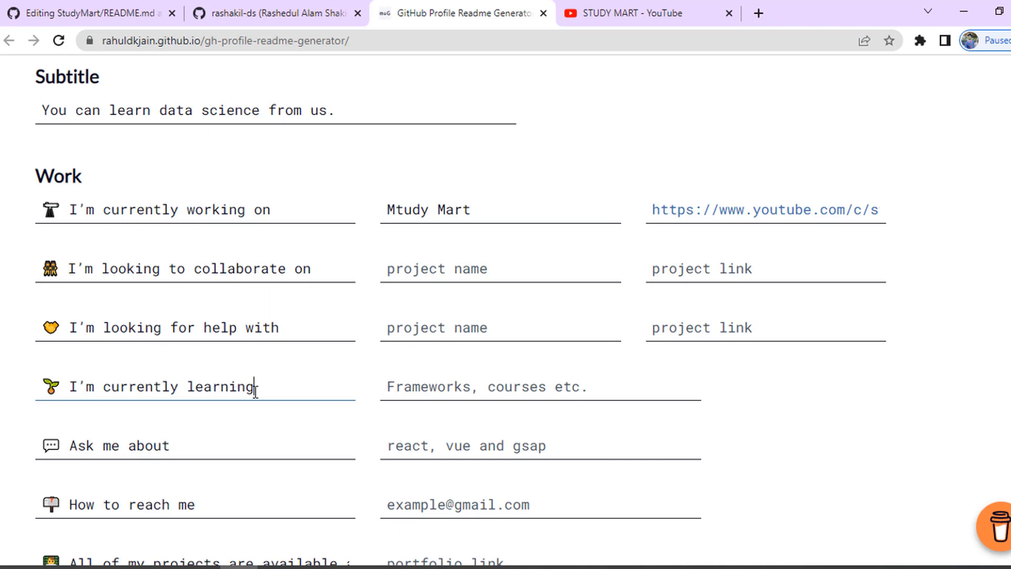
pyautogui.click(431, 380)
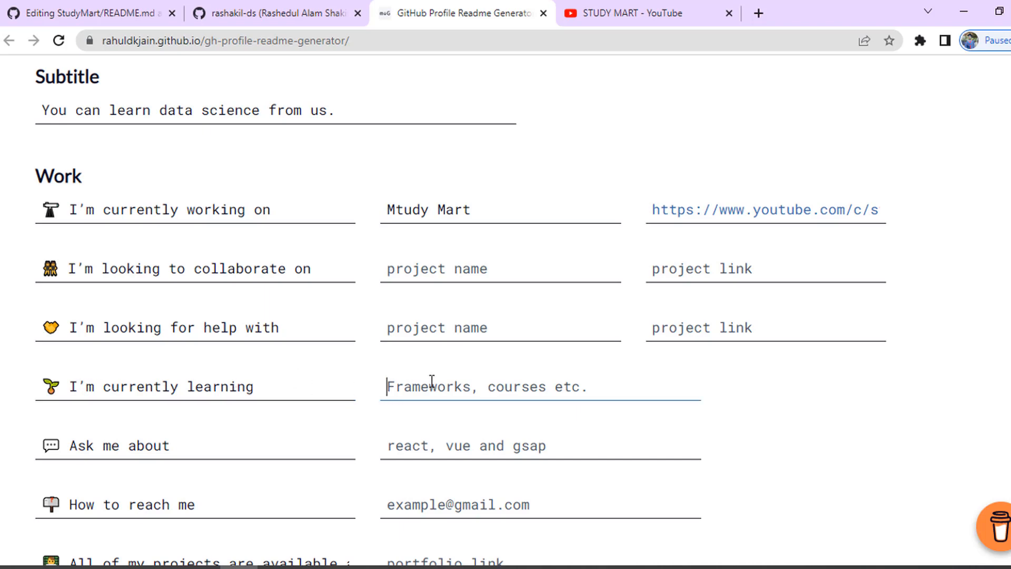
pyautogui.write('DATA SCIENCE')
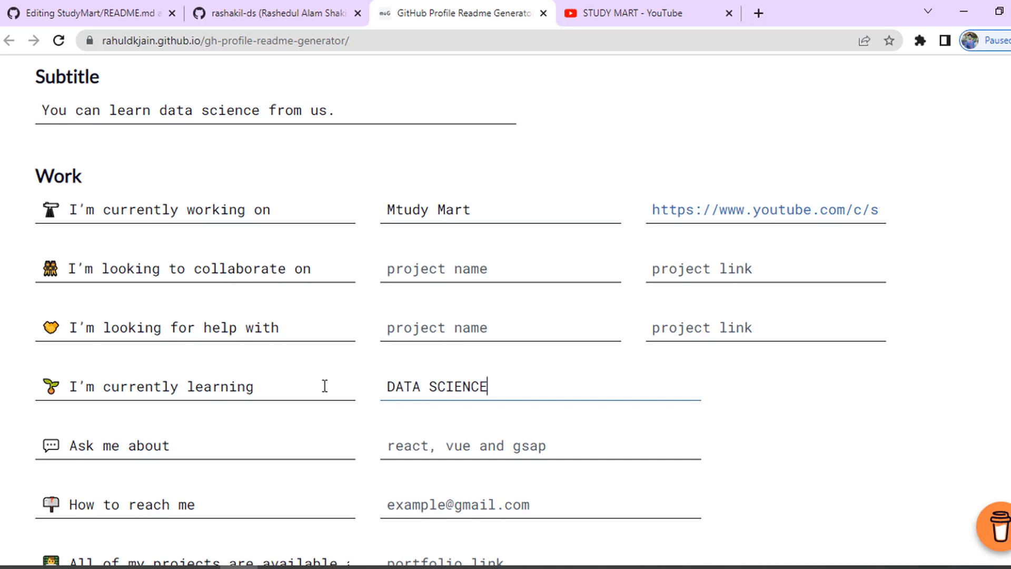
# - Examine the remaining Work rows from "Ask me about" to "Fun fact", including their topic, email, portfolio, blog and resume fields
pyautogui.scroll(-1, 205, 366)
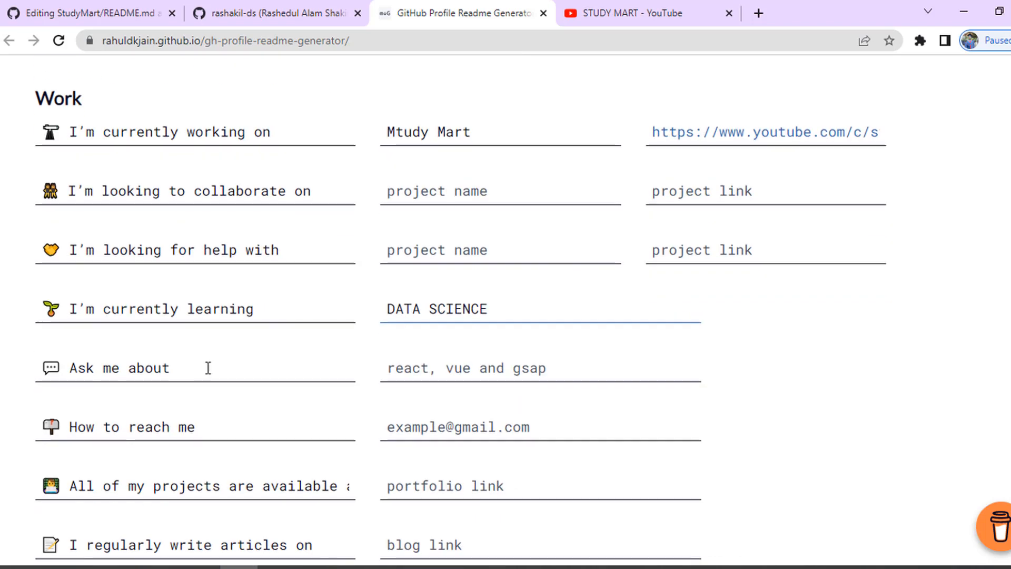
pyautogui.click(482, 367)
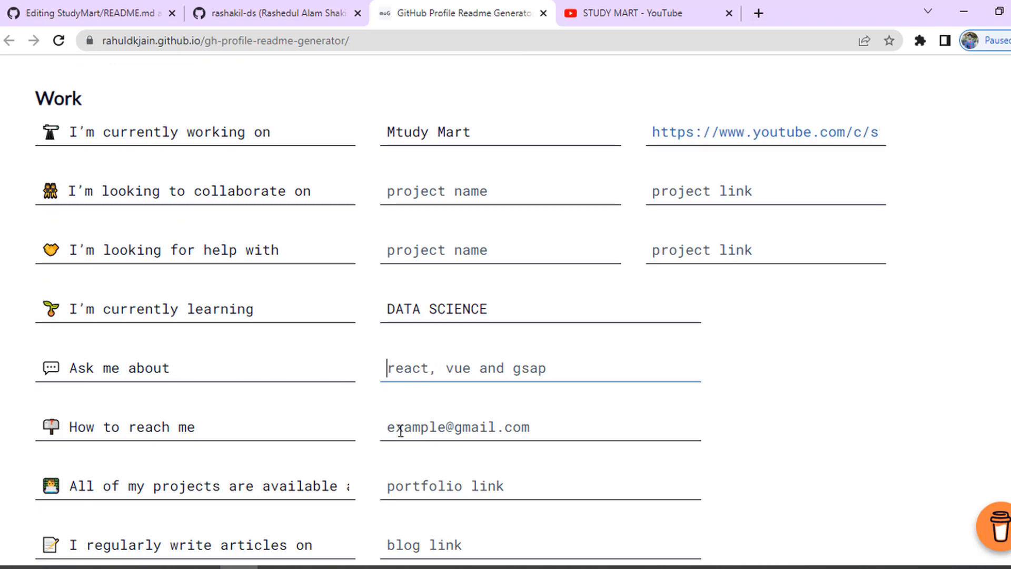
pyautogui.click(442, 427)
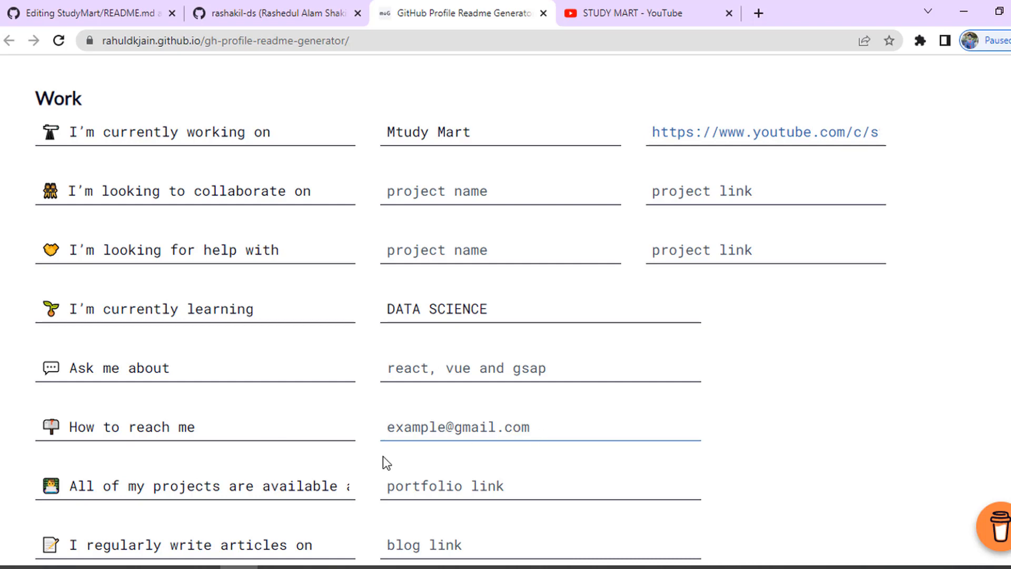
pyautogui.scroll(-1, 383, 456)
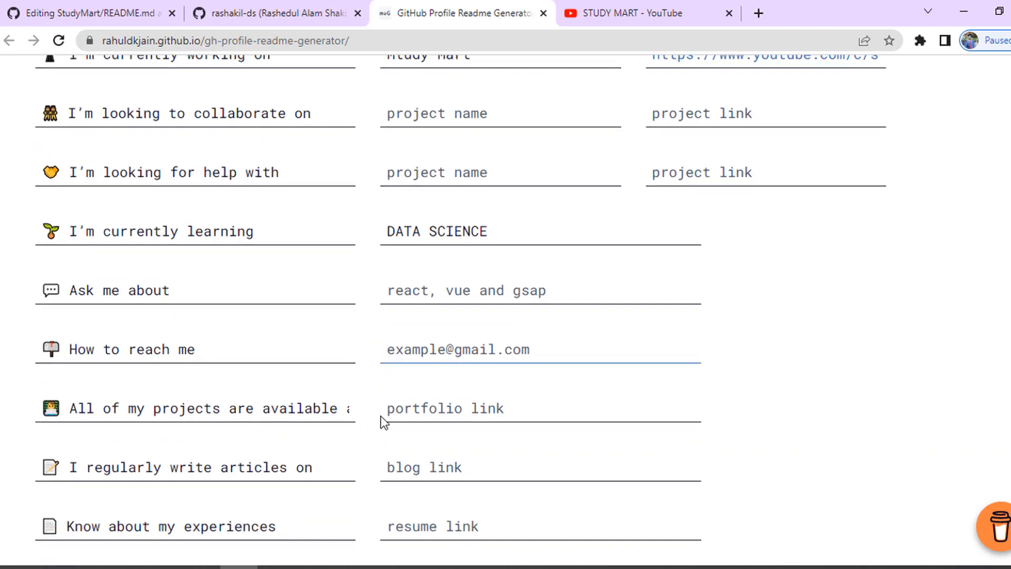
pyautogui.click(454, 409)
pyautogui.scroll(-1, 454, 409)
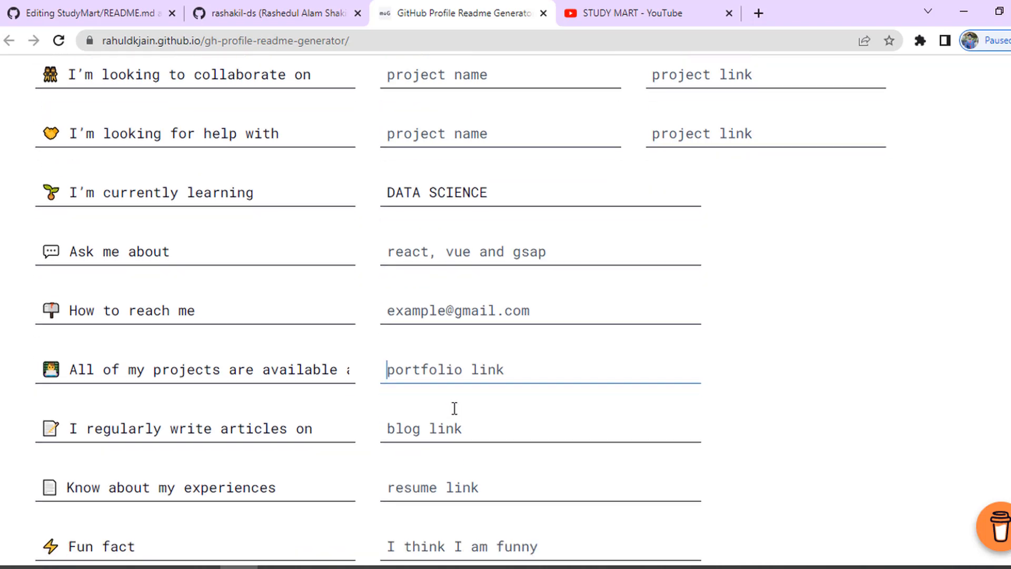
pyautogui.click(192, 390)
pyautogui.click(434, 389)
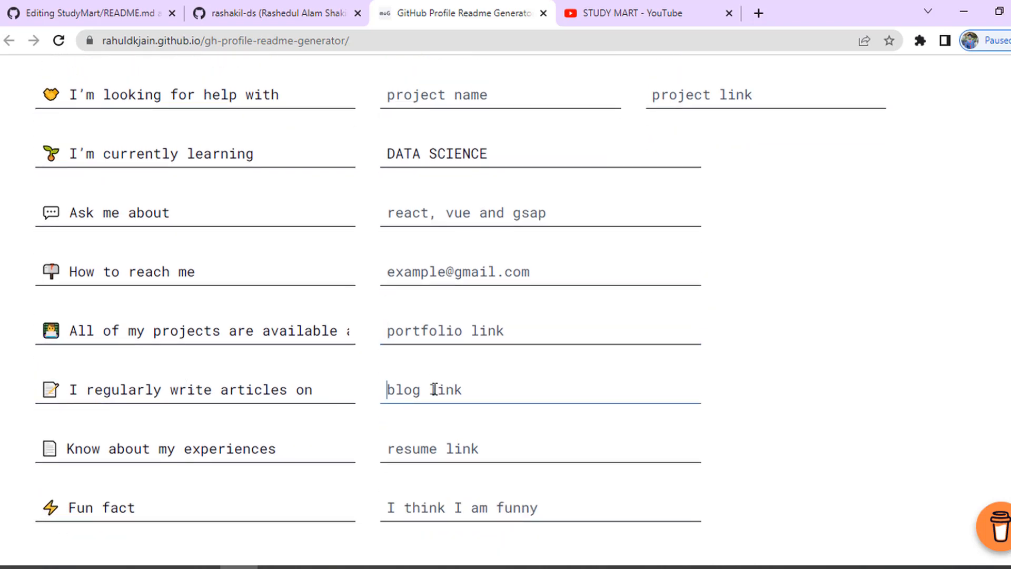
pyautogui.scroll(-1, 241, 388)
pyautogui.click(239, 373)
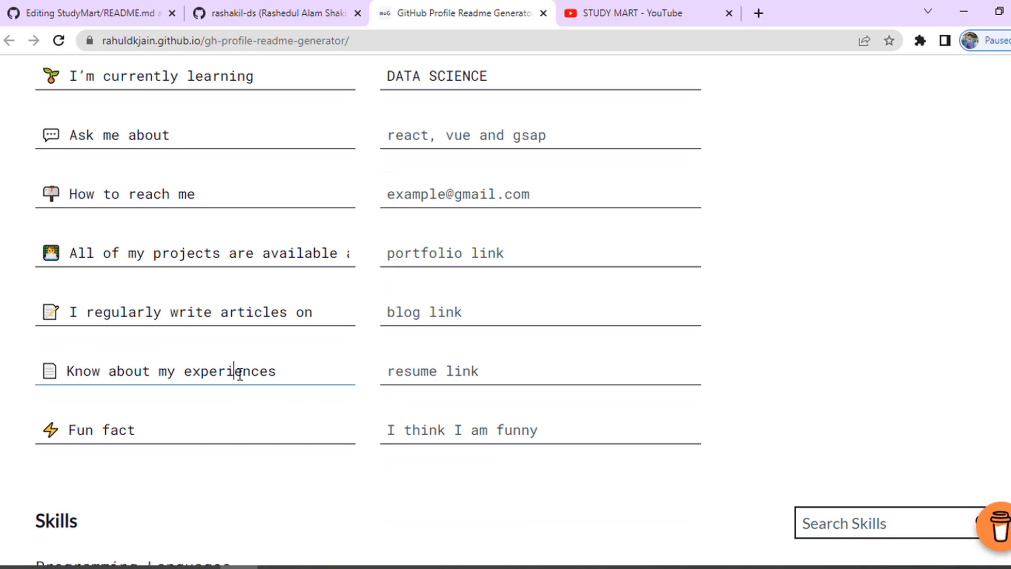
pyautogui.click(452, 378)
pyautogui.click(244, 435)
pyautogui.click(517, 434)
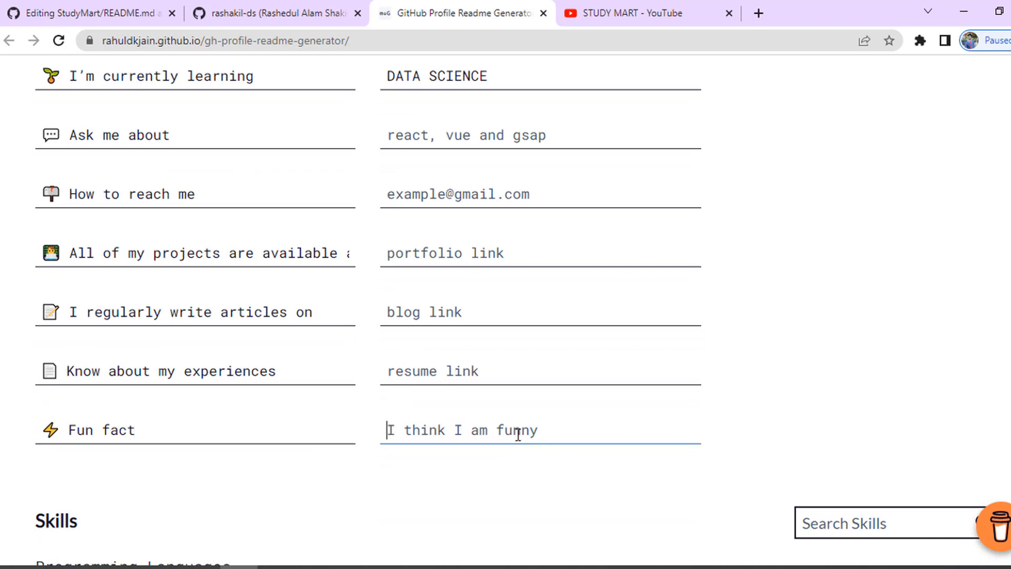
# - Inspect the labels and link fields of the projects portfolio and "I regularly write articles on" rows
pyautogui.scroll(1, 347, 424)
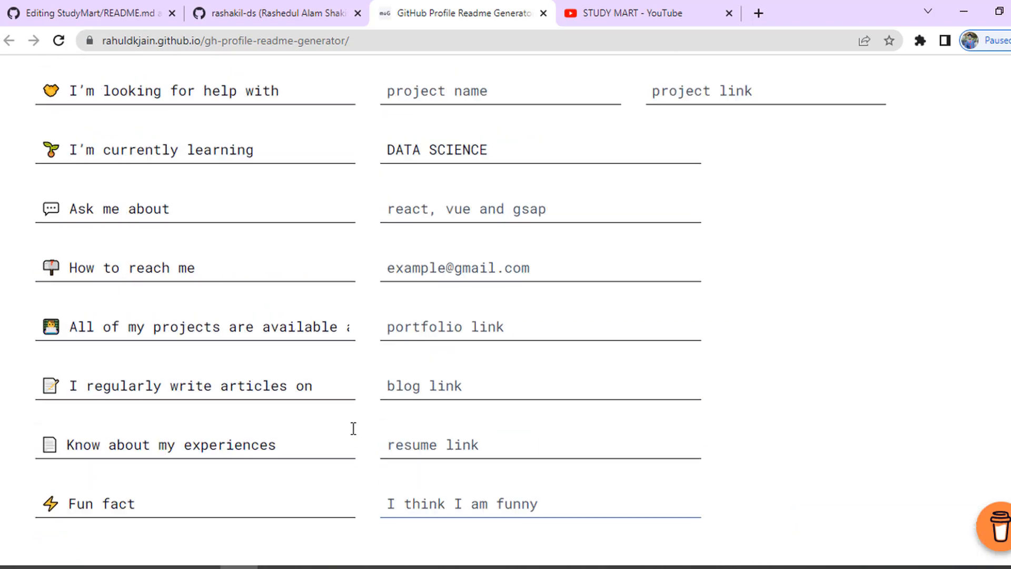
pyautogui.click(81, 337)
pyautogui.click(465, 322)
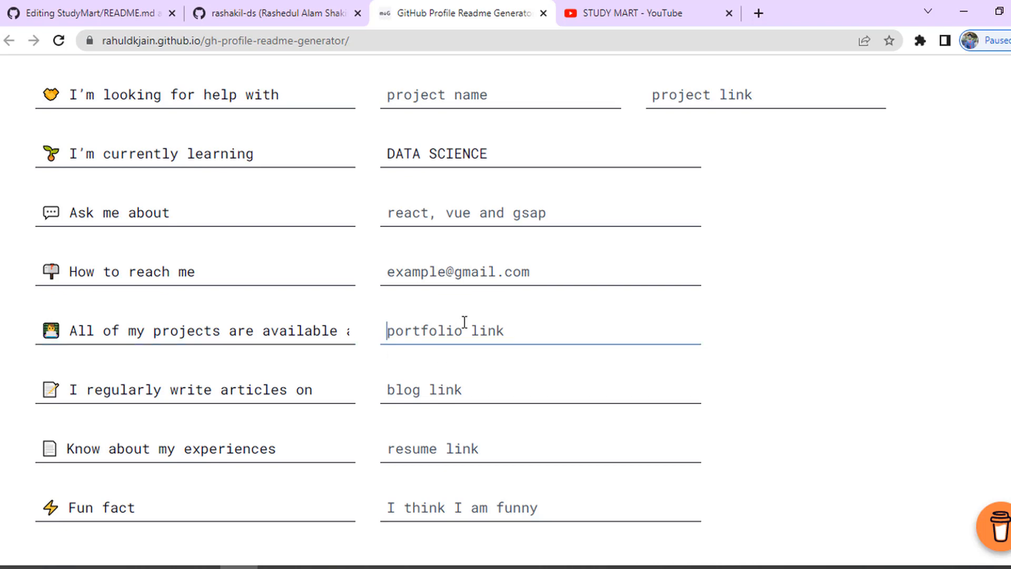
pyautogui.moveTo(120, 330); pyautogui.dragTo(20, 329)
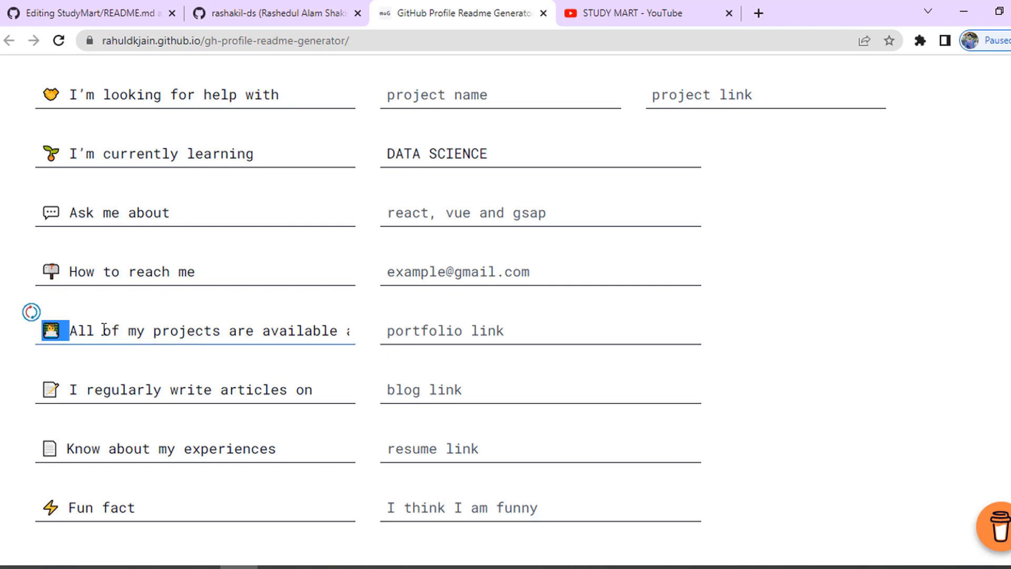
pyautogui.click(103, 331)
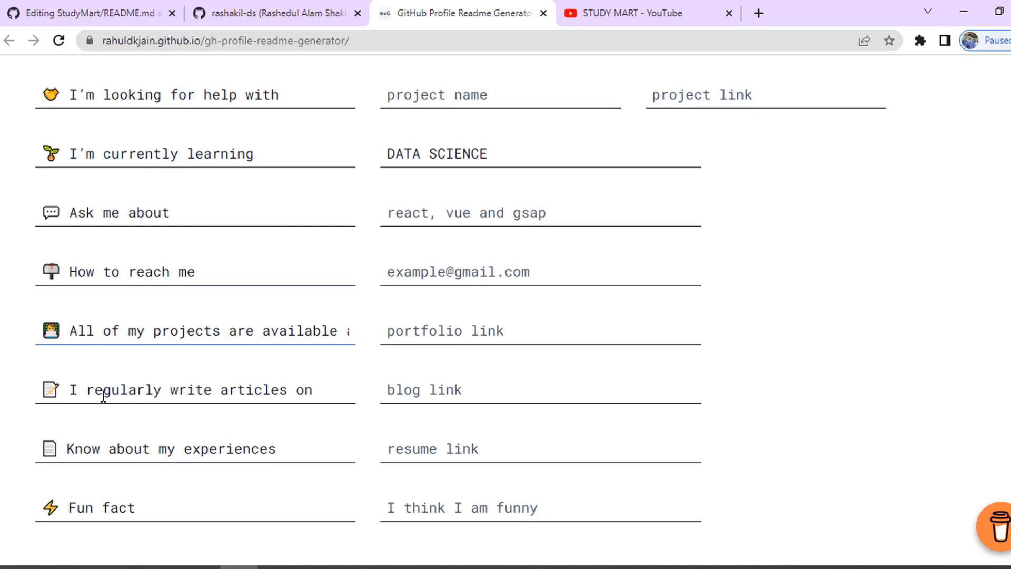
pyautogui.click(122, 392)
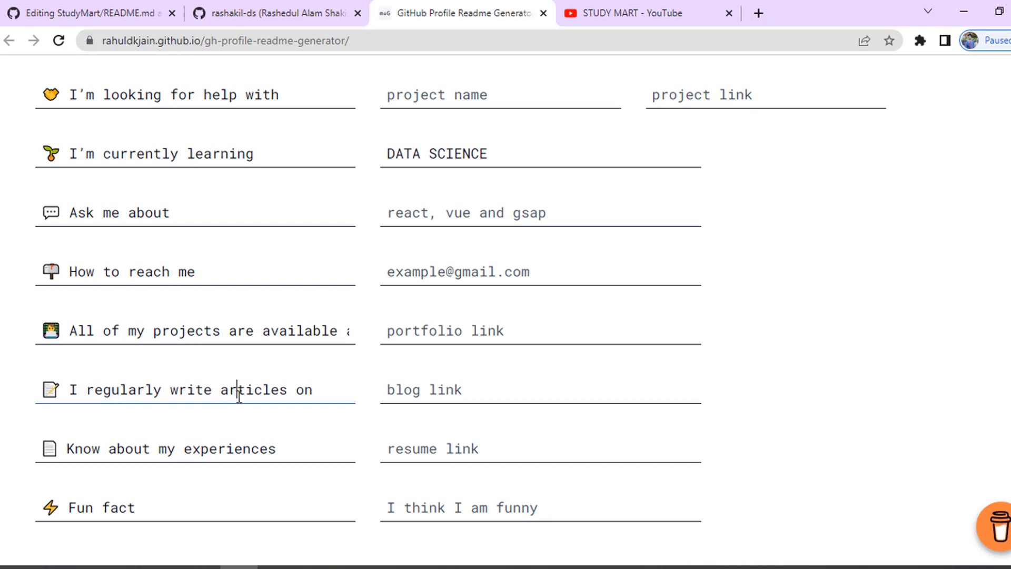
pyautogui.scroll(1, 279, 392)
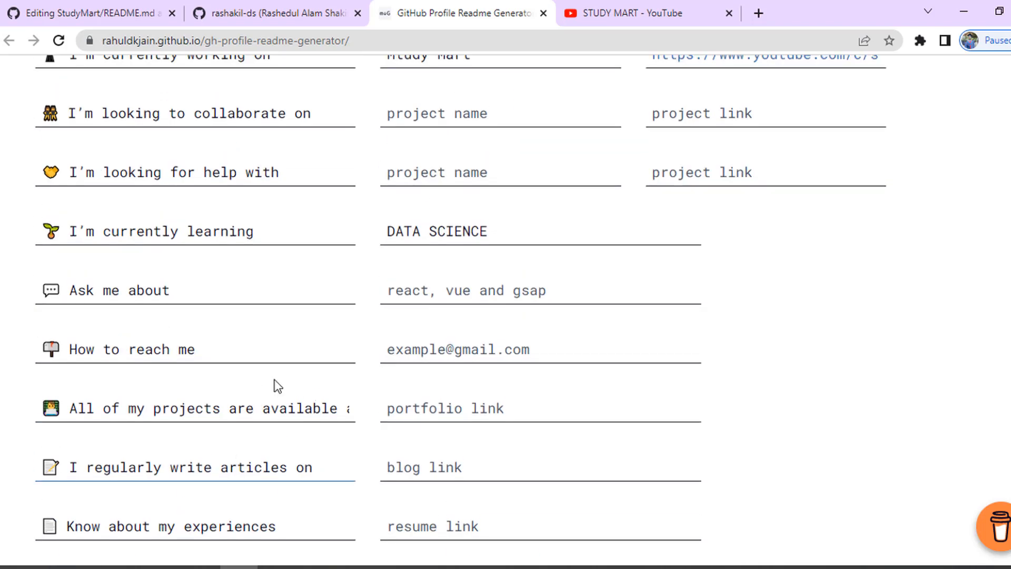
# - Compare the "Ask me about" row with the README on the example GitHub profile, and return to the generator
pyautogui.click(418, 288)
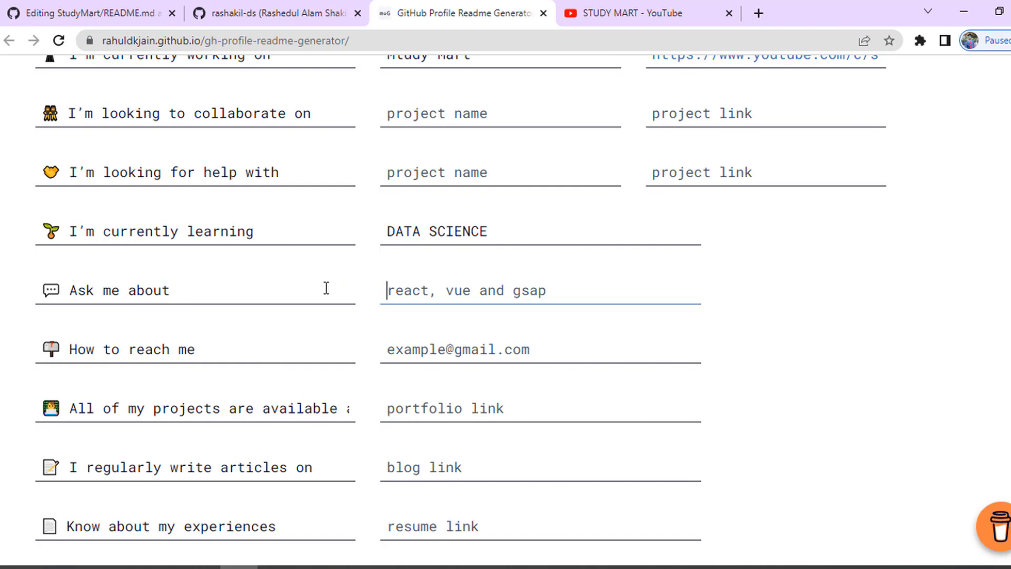
pyautogui.click(216, 288)
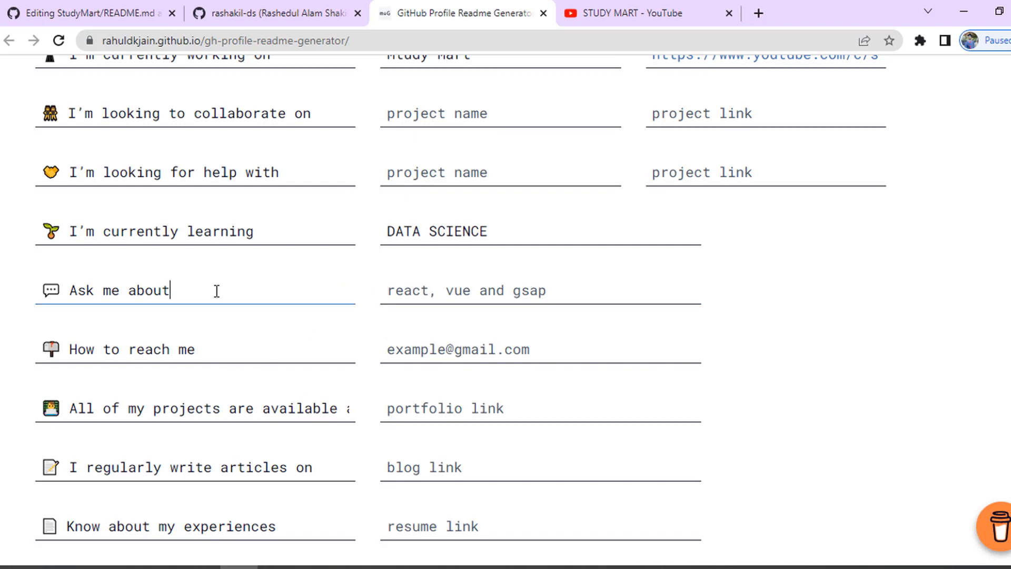
pyautogui.click(451, 281)
pyautogui.click(270, 3)
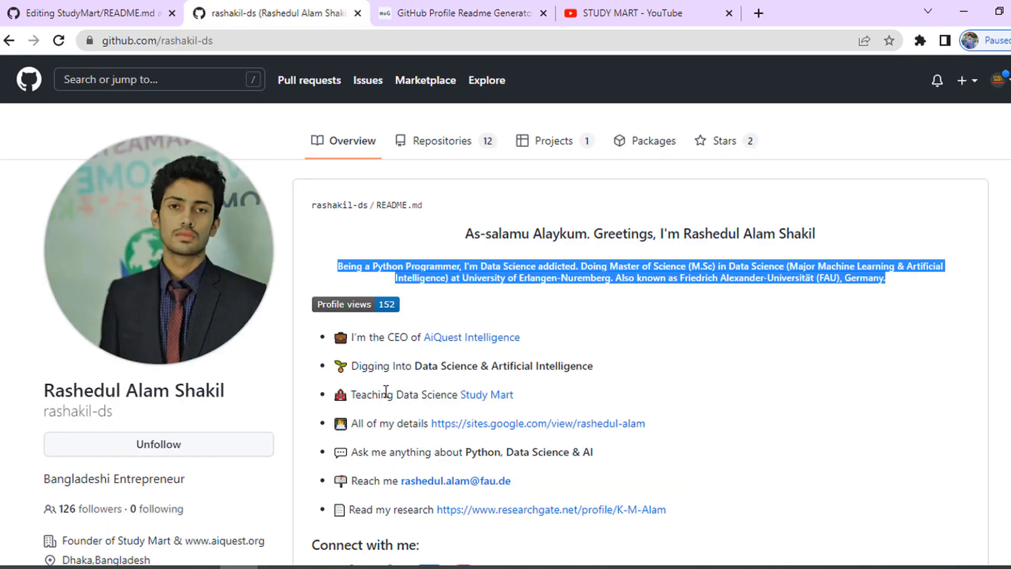
pyautogui.click(425, 13)
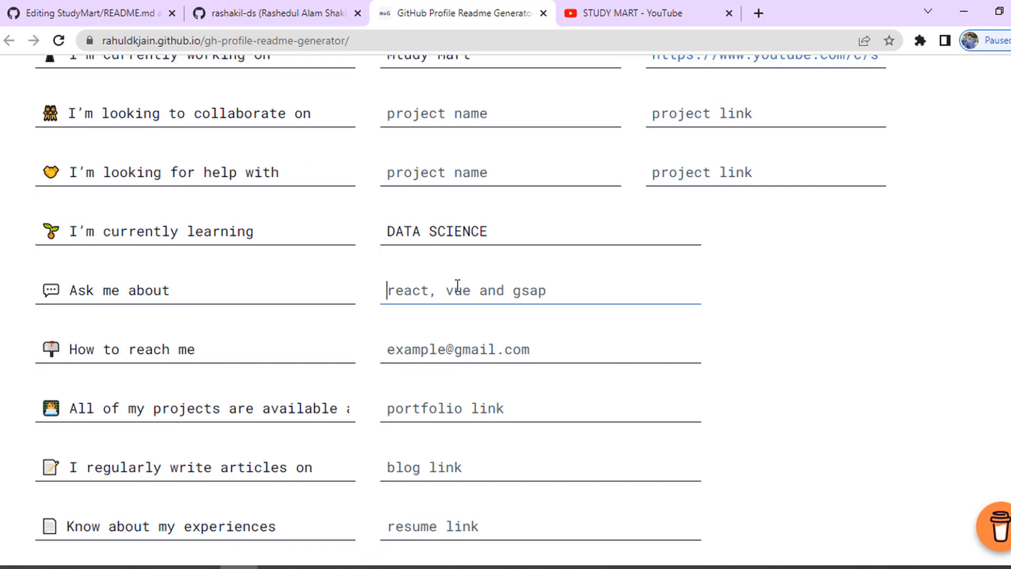
# - Correct the project name in the "I'm currently working on" row to "Study Mart"
pyautogui.scroll(3, 455, 286)
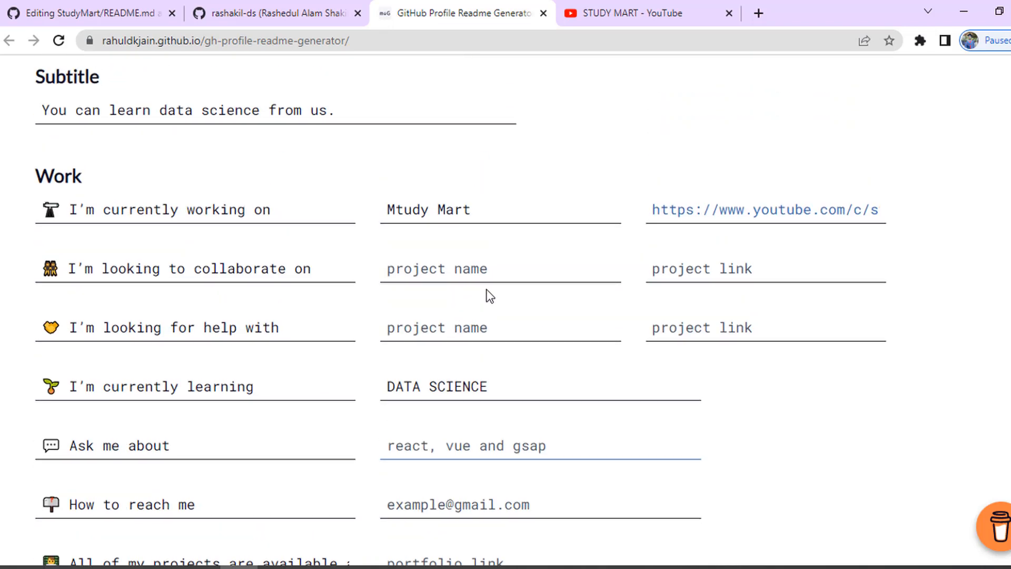
pyautogui.click(442, 210)
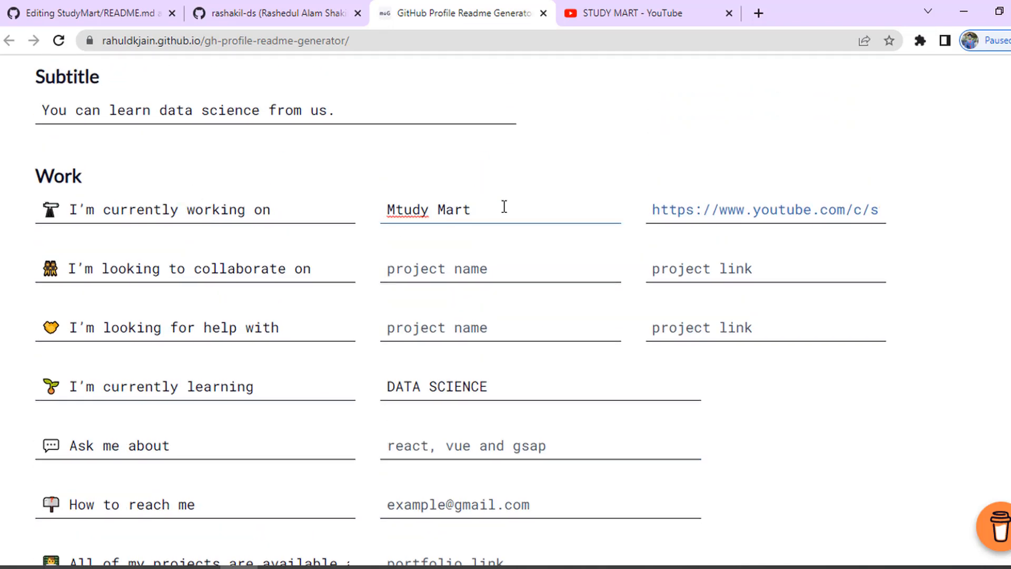
pyautogui.click(484, 209)
pyautogui.moveTo(404, 210); pyautogui.dragTo(395, 210)
pyautogui.click(396, 210)
pyautogui.press('BackSpace')
pyautogui.write('s')
pyautogui.press('BackSpace')
pyautogui.write('S')
# - Review the rows of the Work section down to the start of the Skills section
pyautogui.scroll(2, 481, 315)
pyautogui.scroll(-7, 495, 343)
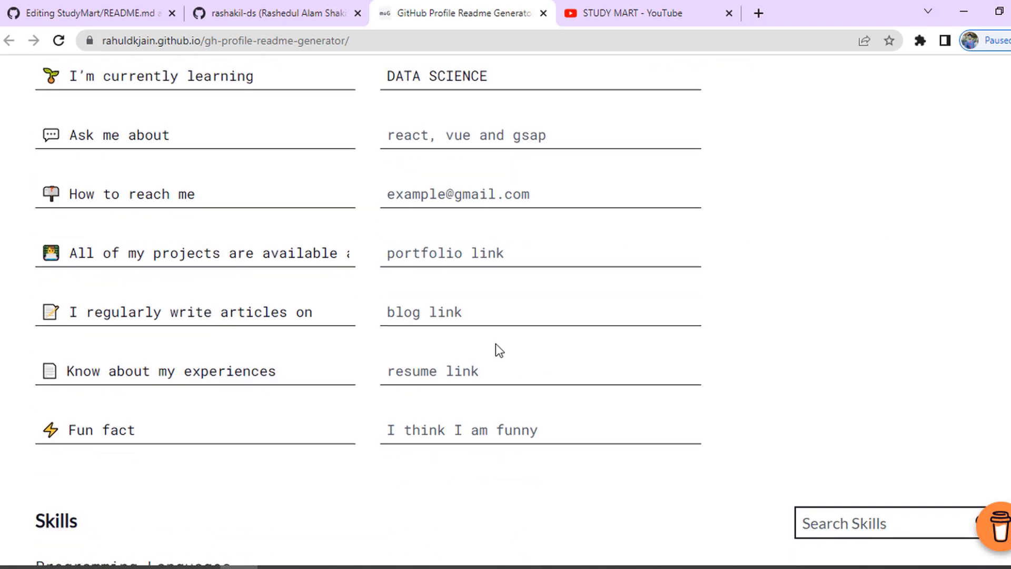
pyautogui.scroll(4, 494, 342)
pyautogui.scroll(4, 495, 342)
pyautogui.scroll(-10, 459, 341)
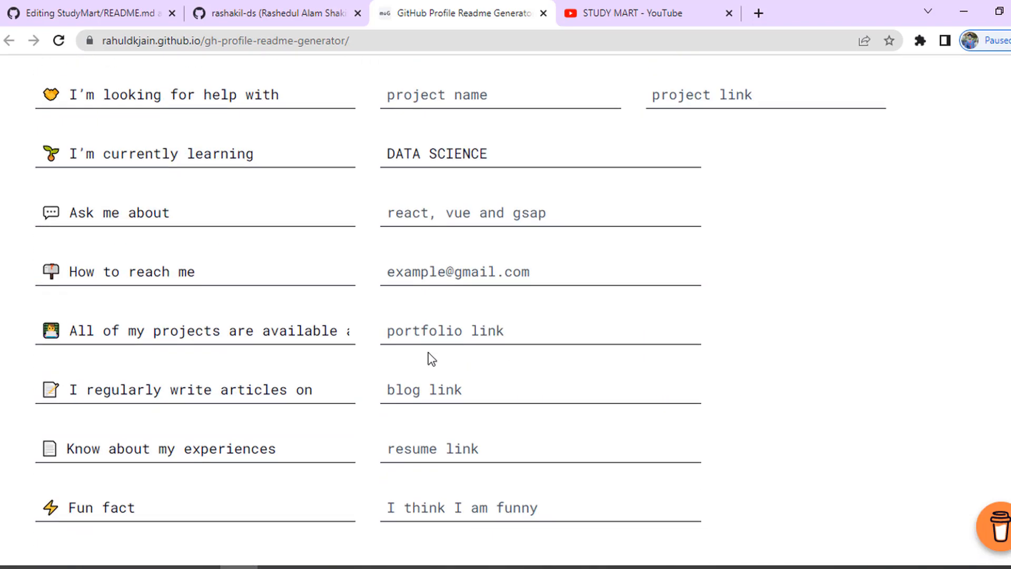
pyautogui.scroll(-3, 416, 398)
pyautogui.scroll(4, 390, 323)
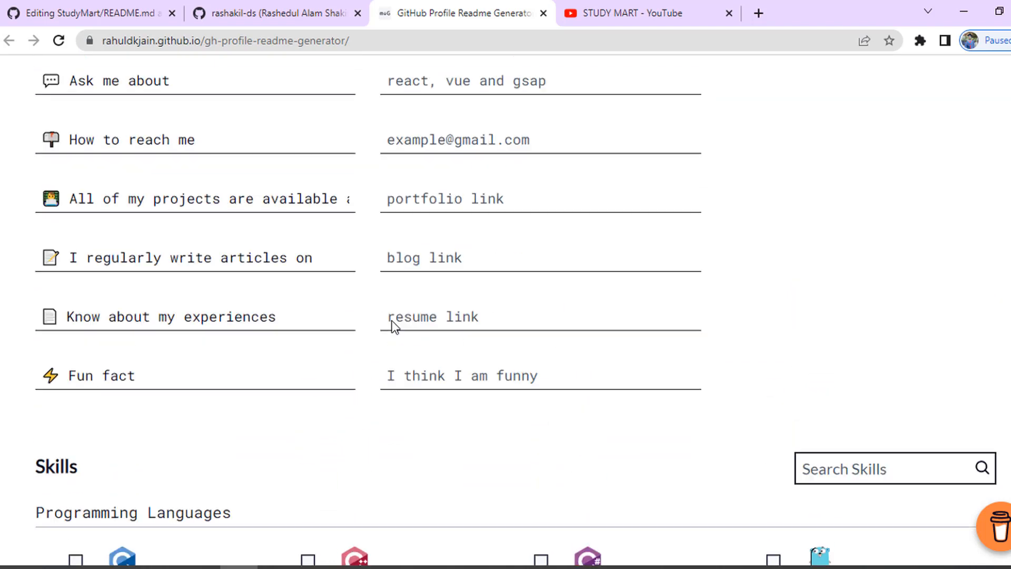
# - Select C, C++, Ruby, Java and JavaScript among the programming language skills
pyautogui.scroll(-6, 377, 374)
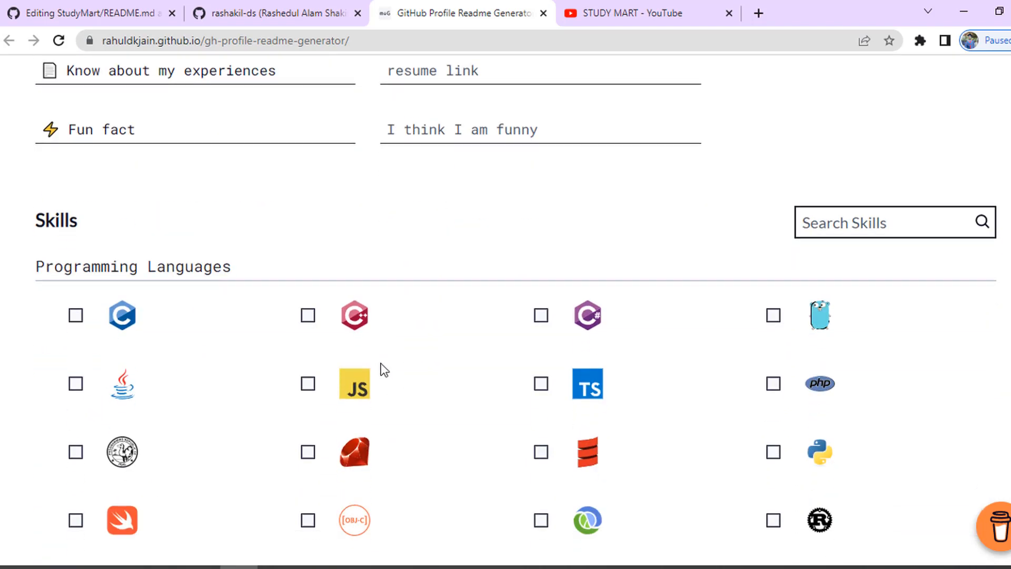
pyautogui.click(77, 306)
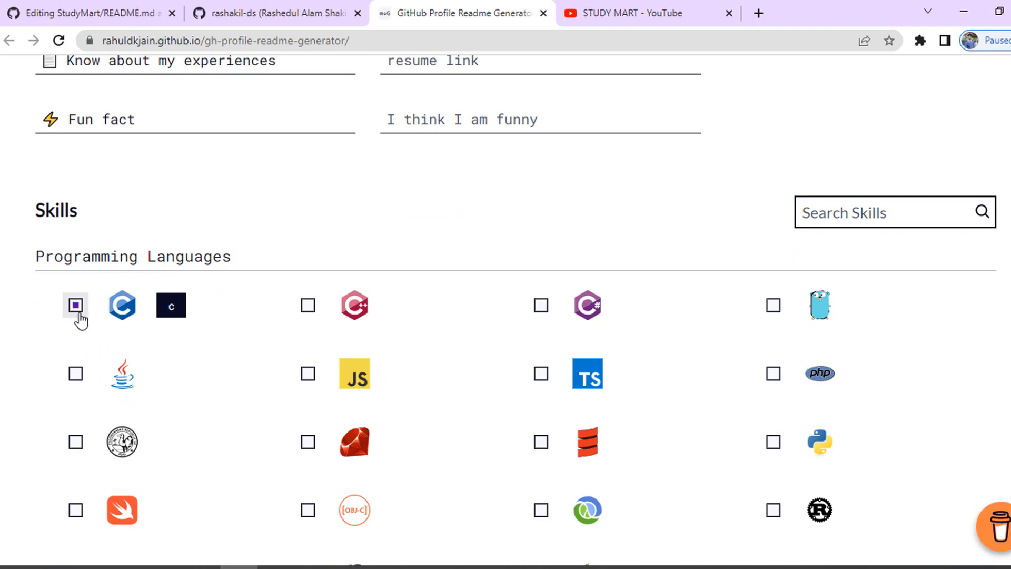
pyautogui.click(308, 306)
pyautogui.scroll(-1, 580, 321)
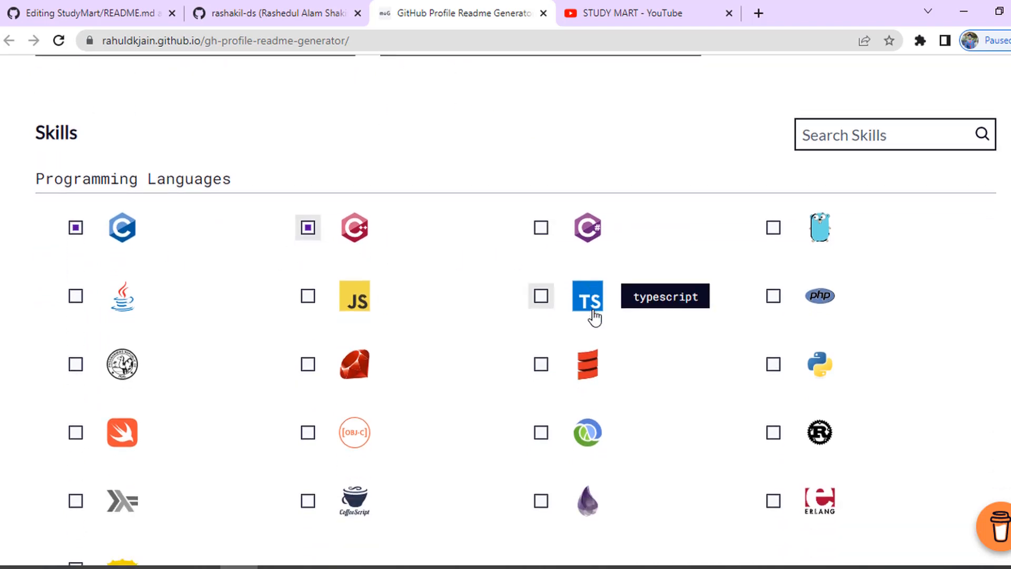
pyautogui.click(308, 365)
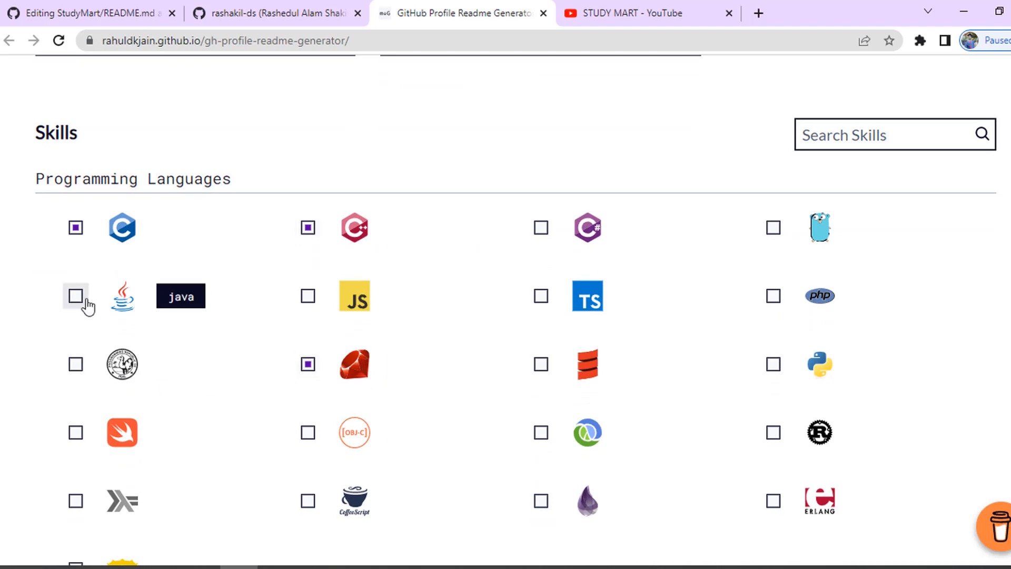
pyautogui.click(80, 298)
pyautogui.click(346, 304)
# - Add Python and Scala to the selected programming language skills
pyautogui.scroll(-2, 598, 411)
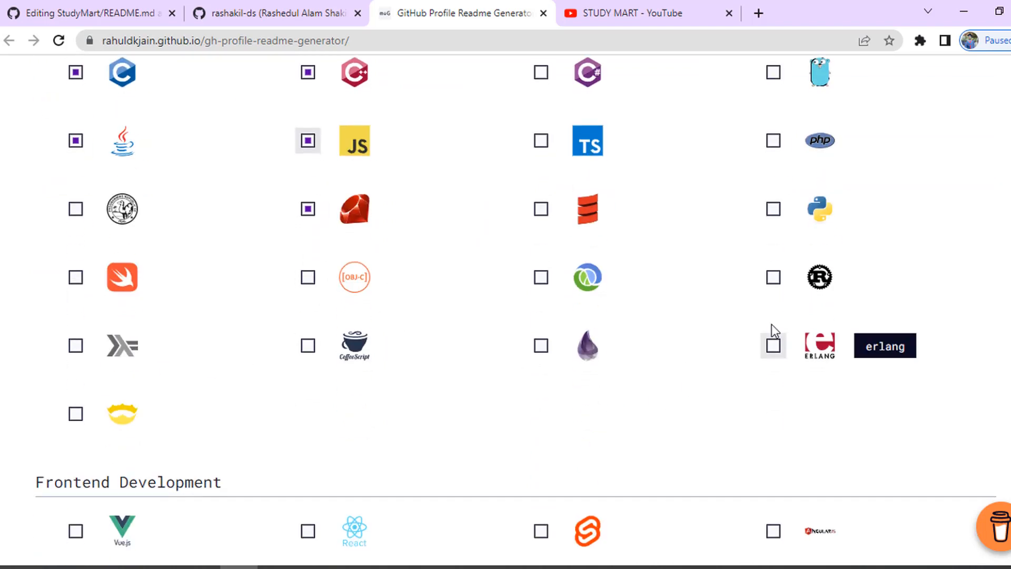
pyautogui.click(773, 210)
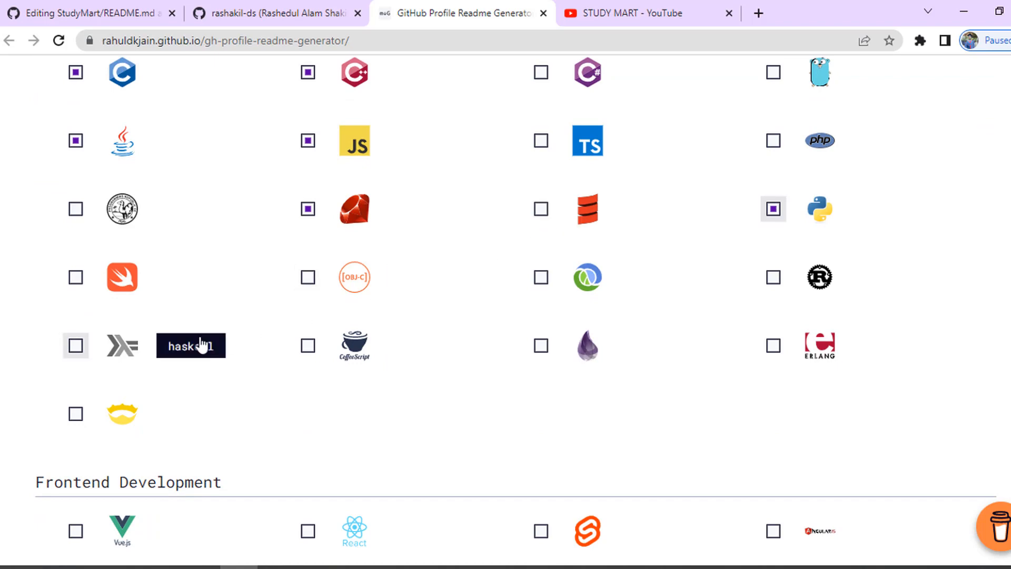
pyautogui.click(542, 210)
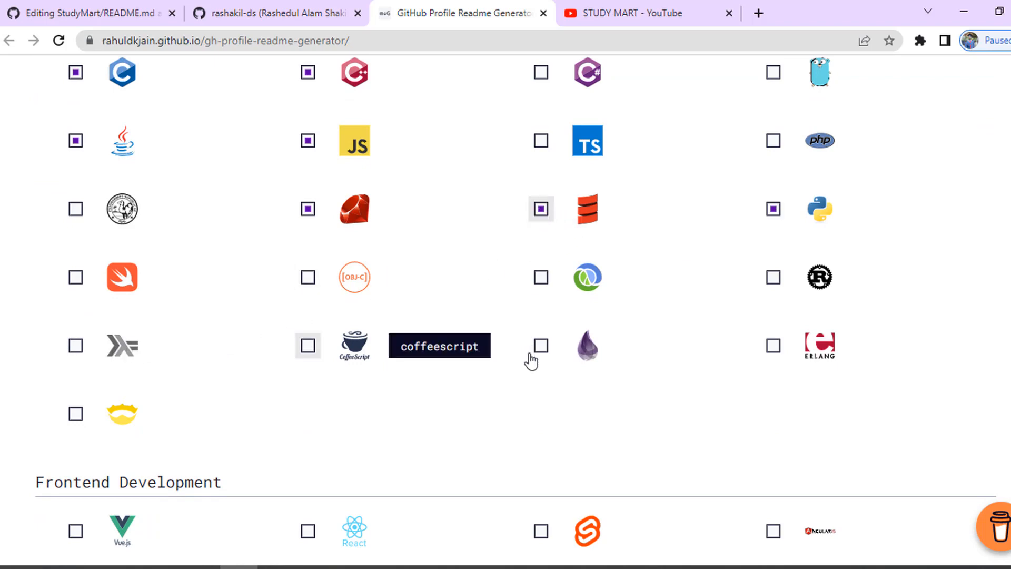
pyautogui.scroll(-1, 496, 361)
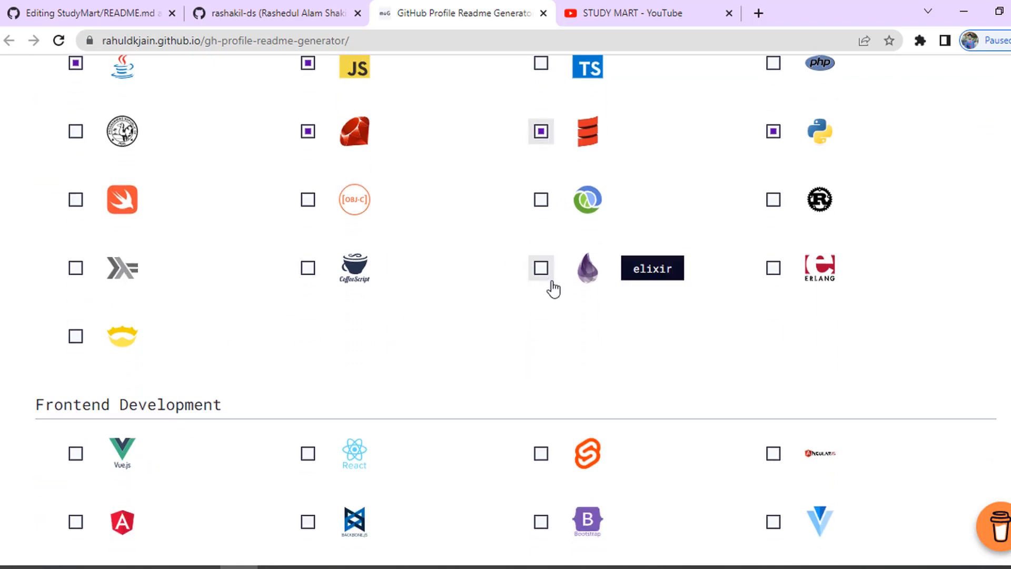
pyautogui.scroll(1, 323, 320)
pyautogui.scroll(1, 616, 298)
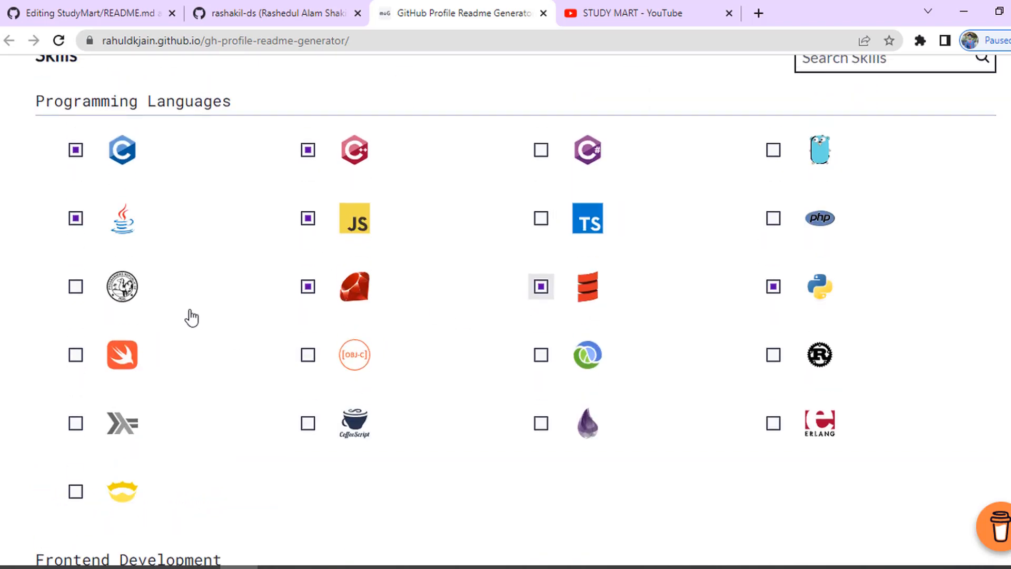
# - Select Vue.js, Bootstrap, Pug, Redux and HTML5 among the Frontend Development skills
pyautogui.scroll(-1, 249, 455)
pyautogui.scroll(-2, 280, 444)
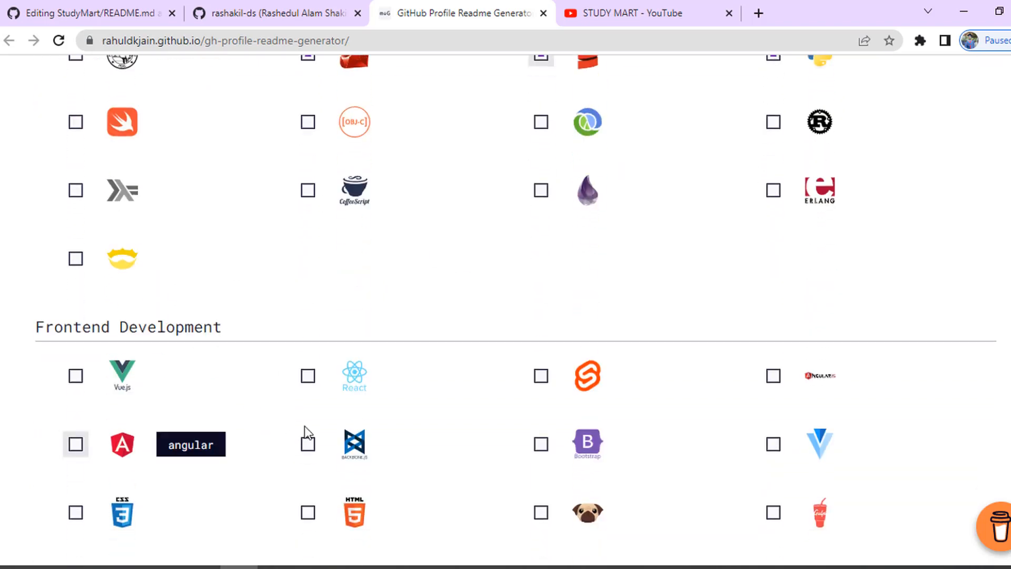
pyautogui.scroll(-1, 264, 335)
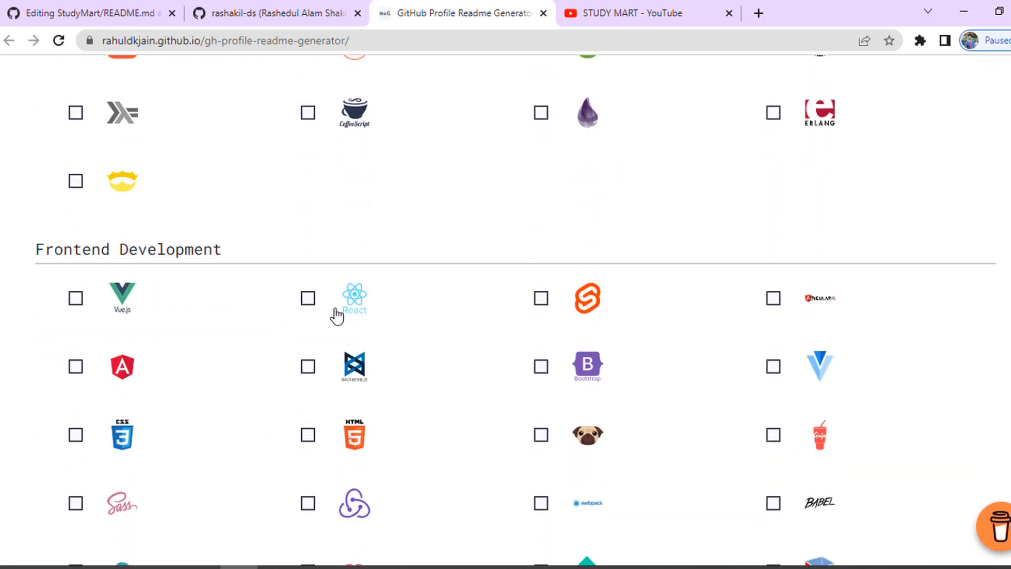
pyautogui.scroll(-1, 409, 463)
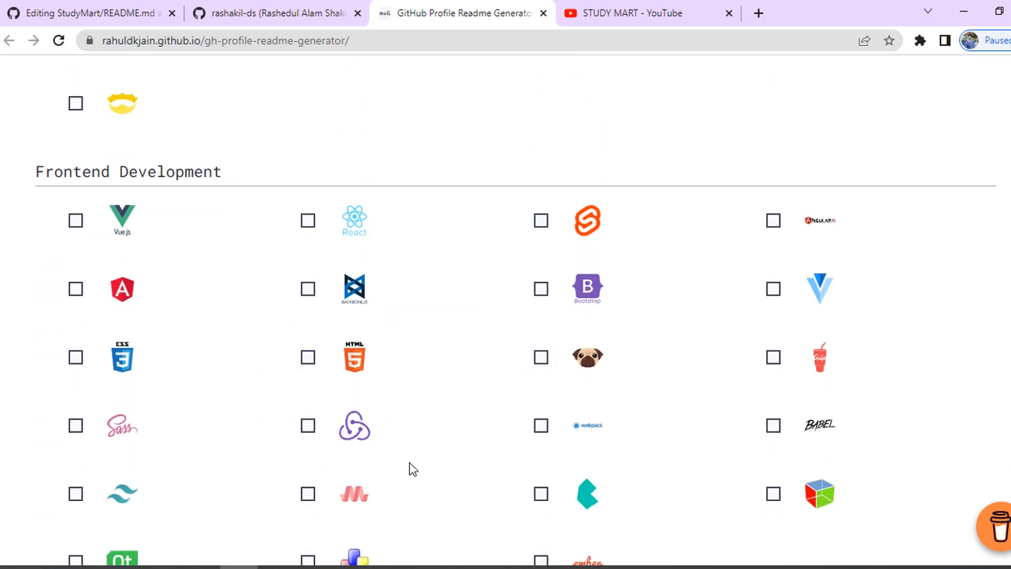
pyautogui.scroll(-1, 409, 466)
pyautogui.scroll(1, 413, 469)
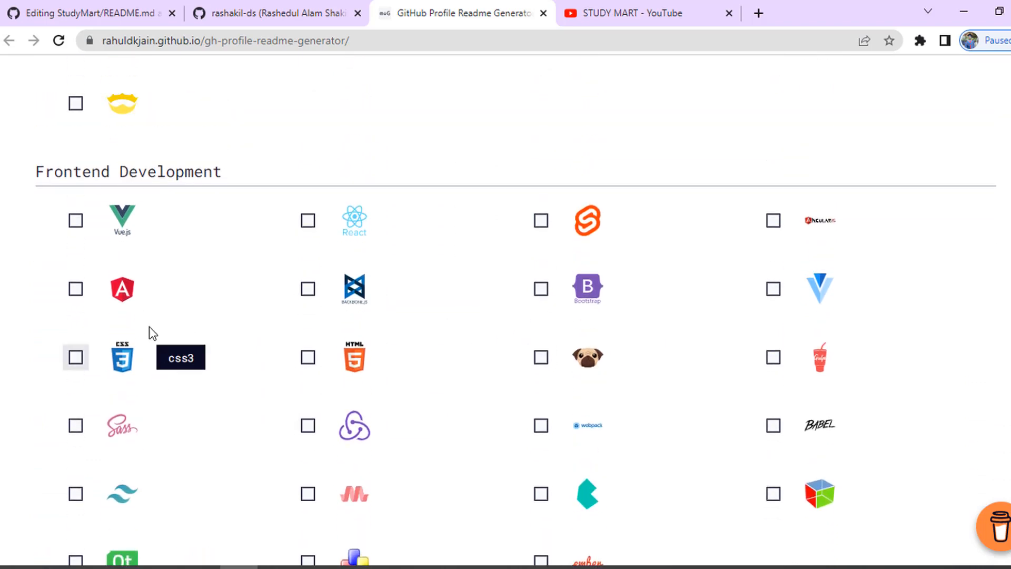
pyautogui.click(541, 288)
pyautogui.click(541, 357)
pyautogui.click(347, 434)
pyautogui.click(350, 355)
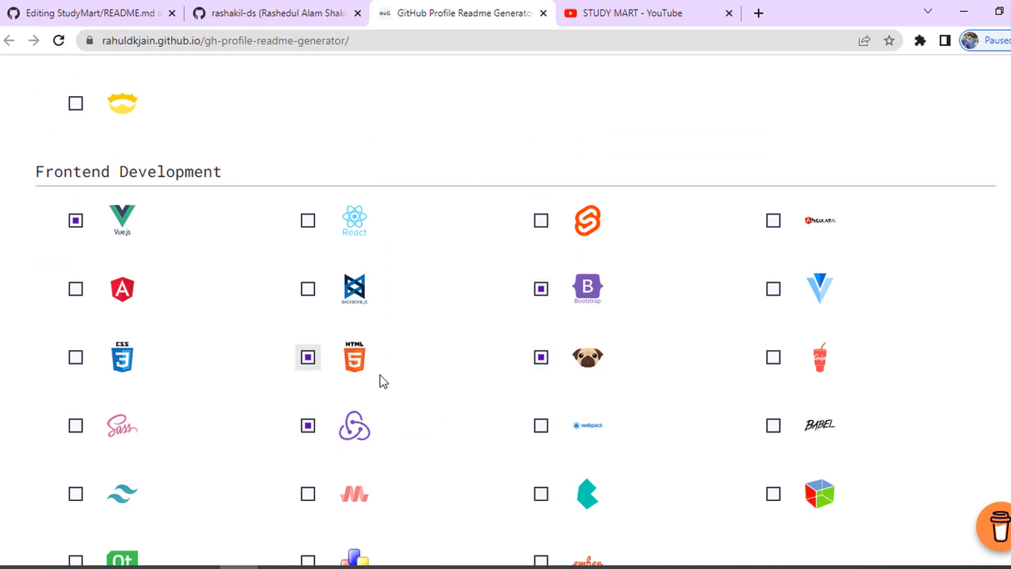
# - Add React to the selected Frontend Development skills
pyautogui.scroll(3, 377, 392)
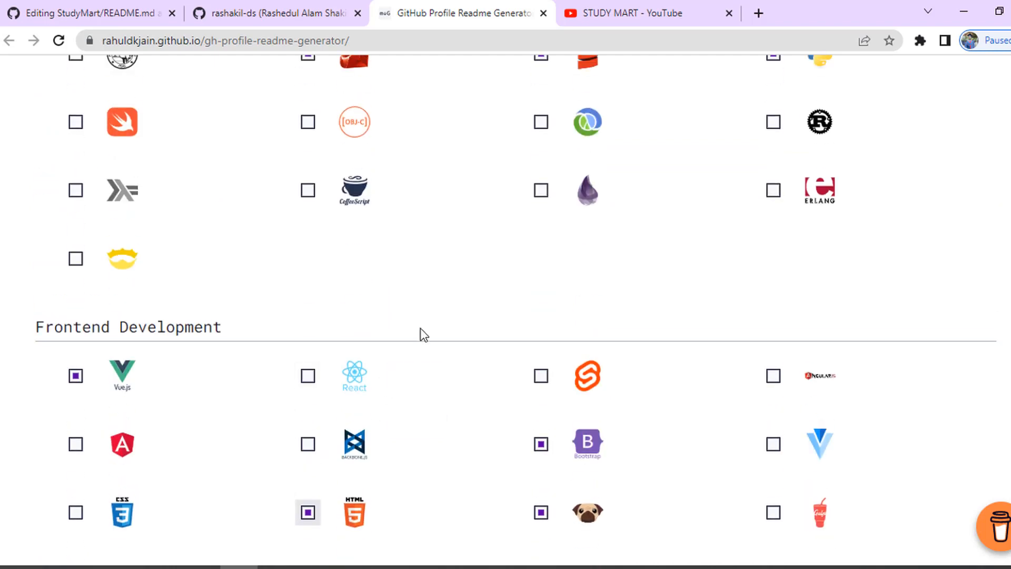
pyautogui.scroll(2, 203, 388)
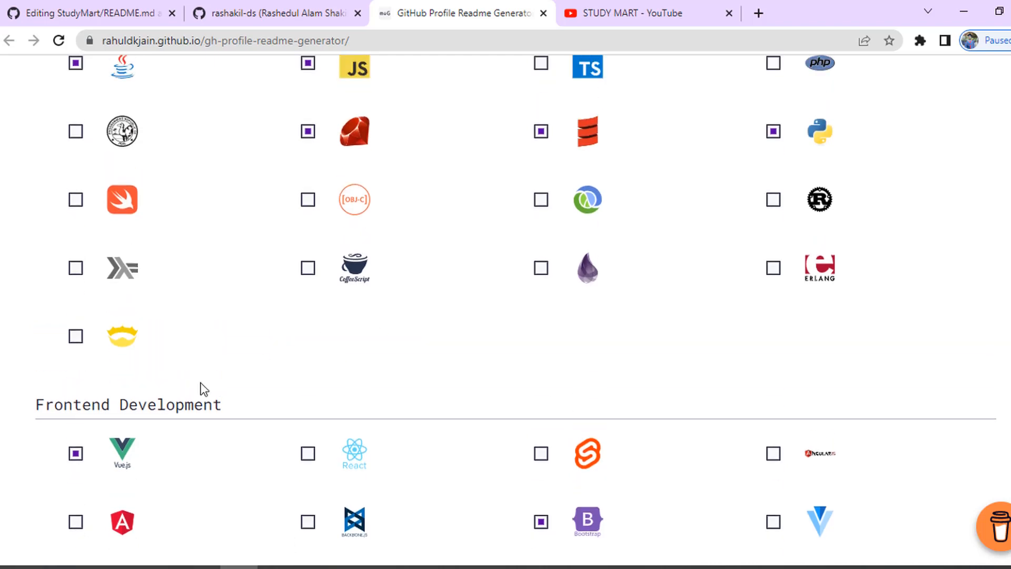
pyautogui.scroll(-2, 282, 354)
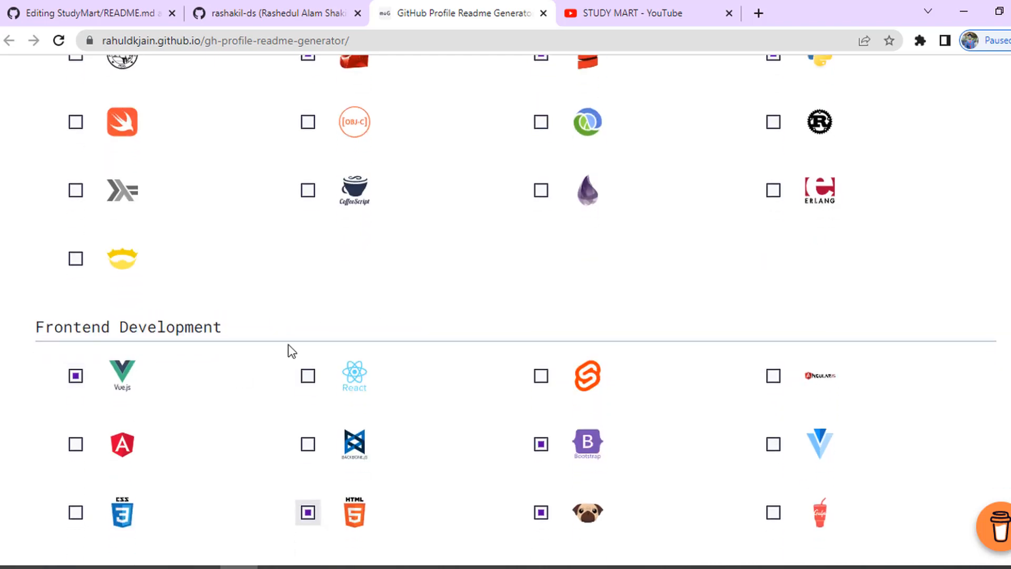
pyautogui.click(329, 387)
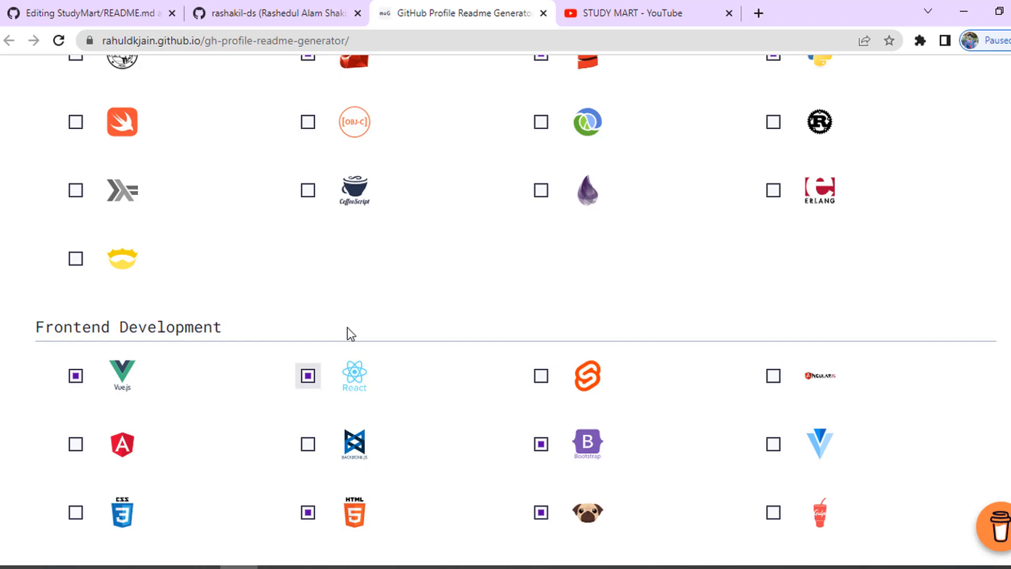
# - Select Node.js and Express among the Backend Development skills
pyautogui.scroll(-5, 279, 365)
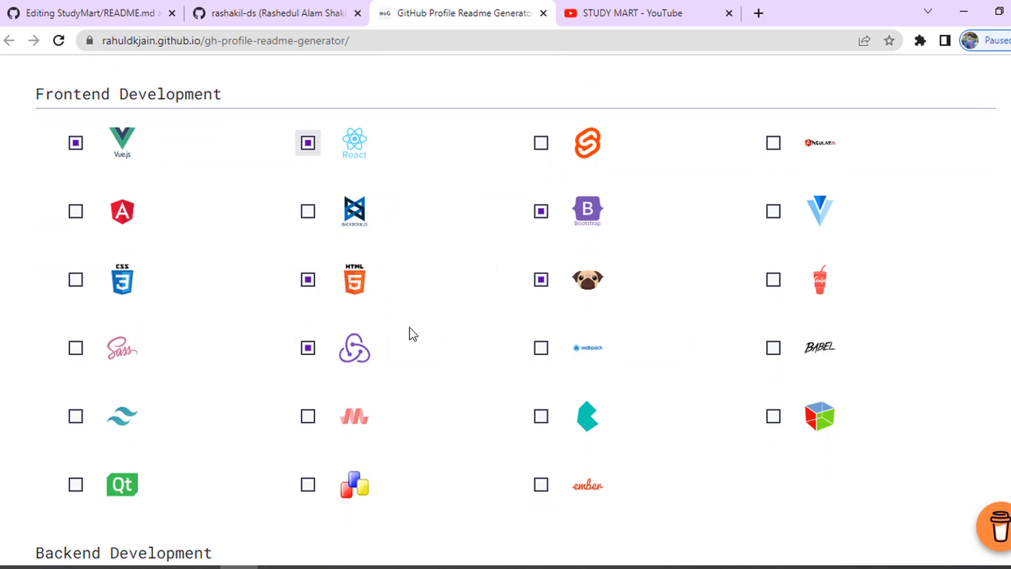
pyautogui.scroll(2, 409, 334)
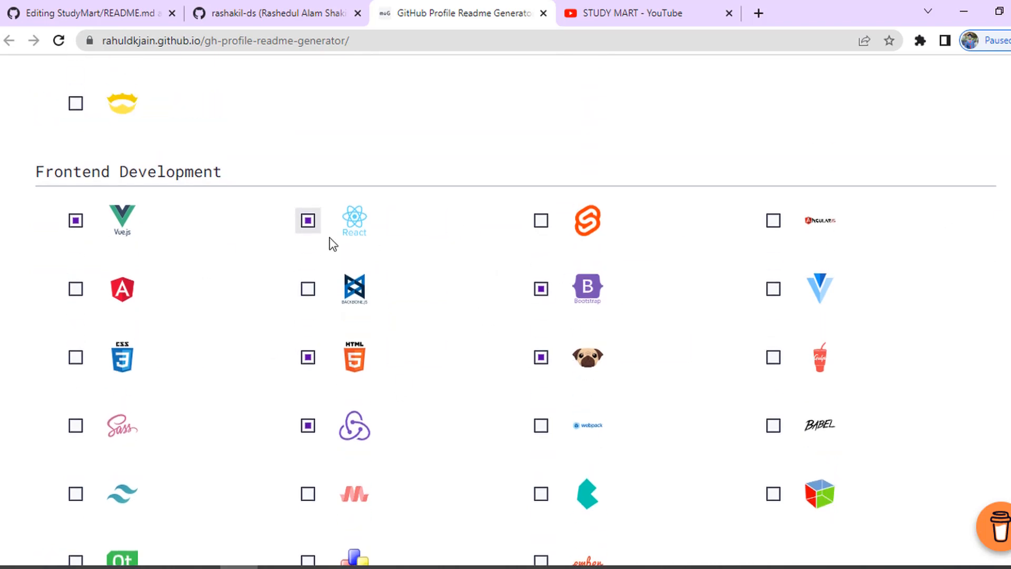
pyautogui.scroll(-3, 422, 342)
pyautogui.scroll(-5, 424, 344)
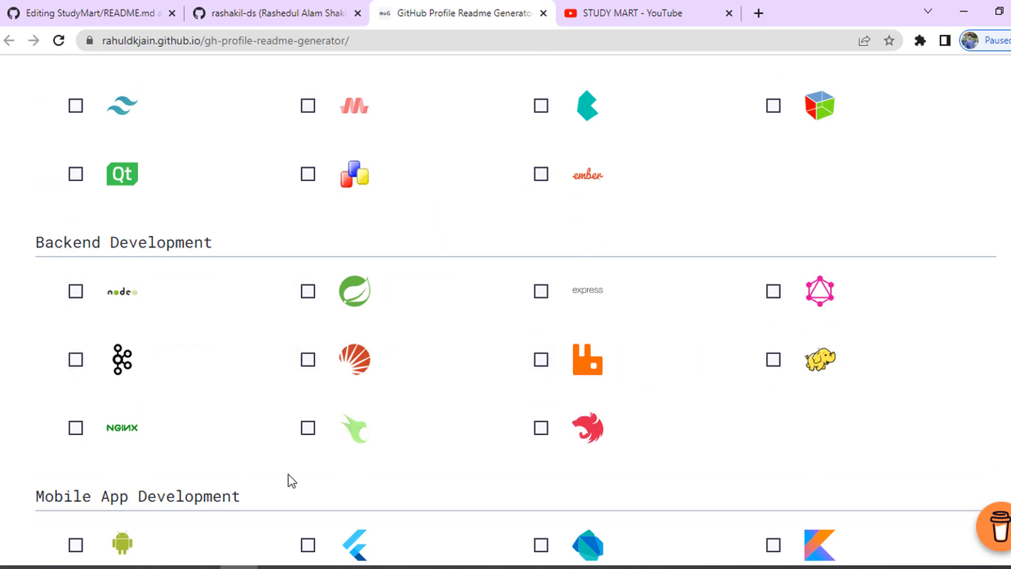
pyautogui.click(115, 291)
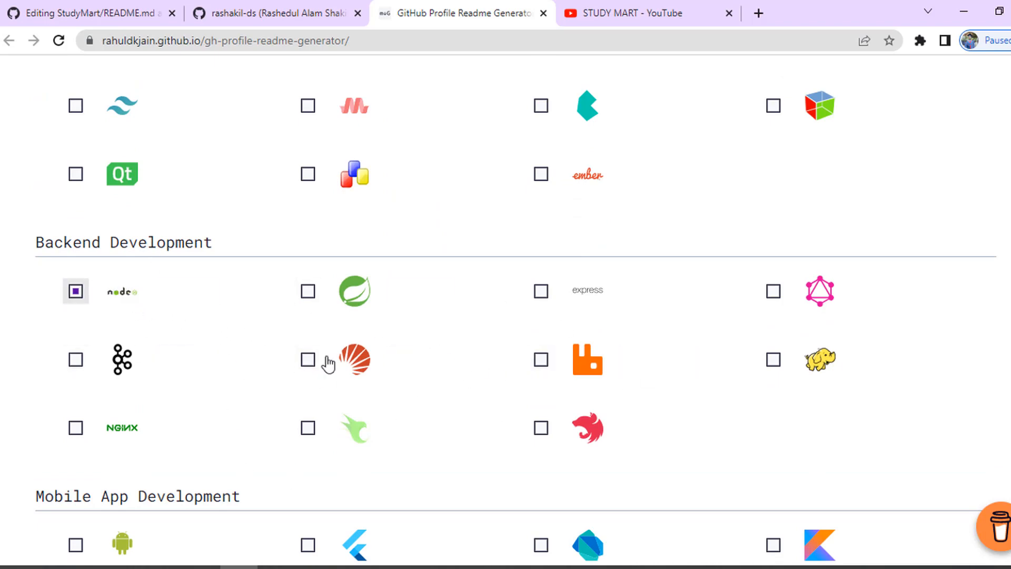
pyautogui.click(605, 299)
# - Select Android and Flutter among the Mobile App Development skills
pyautogui.scroll(-3, 126, 327)
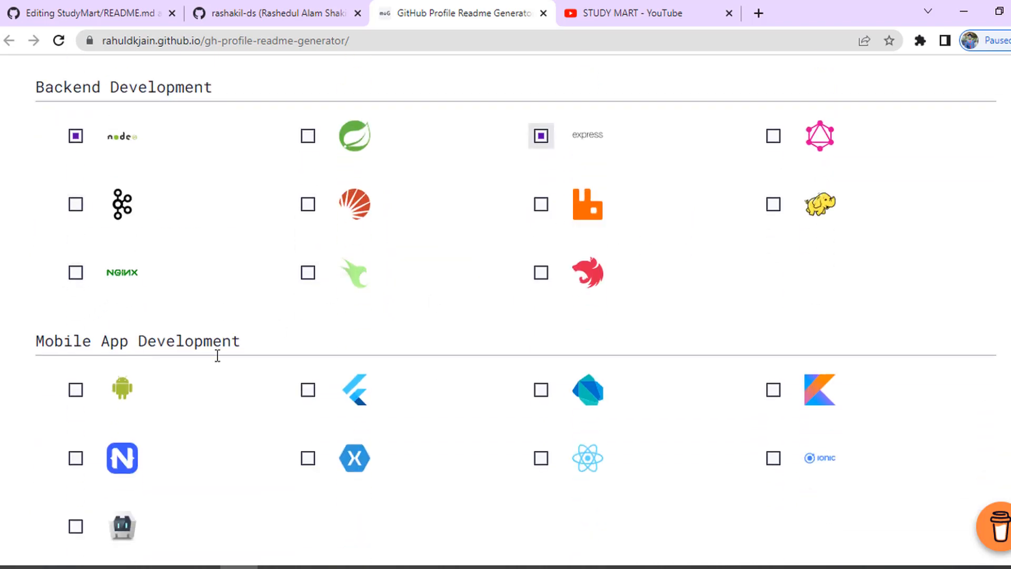
pyautogui.scroll(-1, 204, 297)
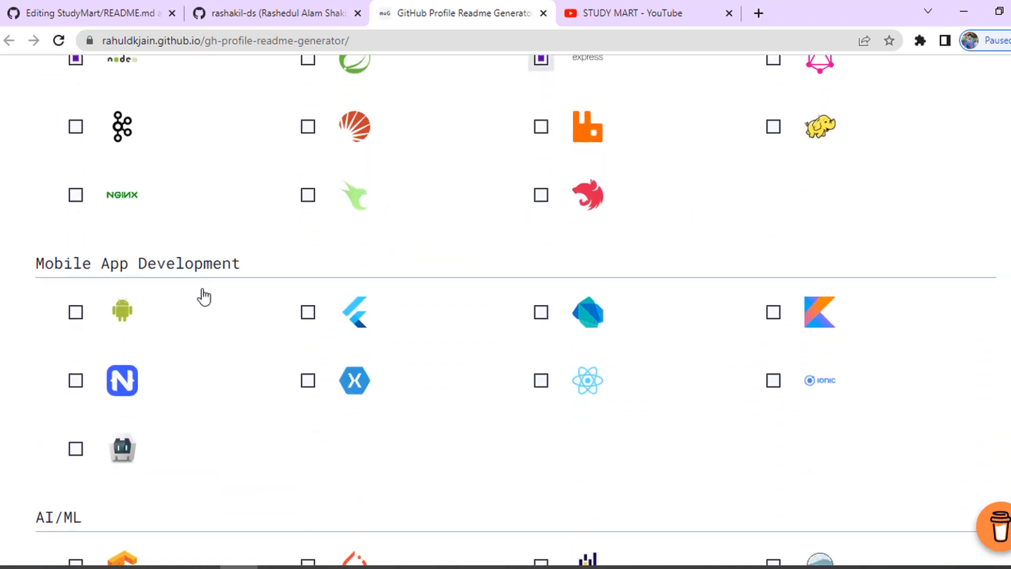
pyautogui.click(94, 316)
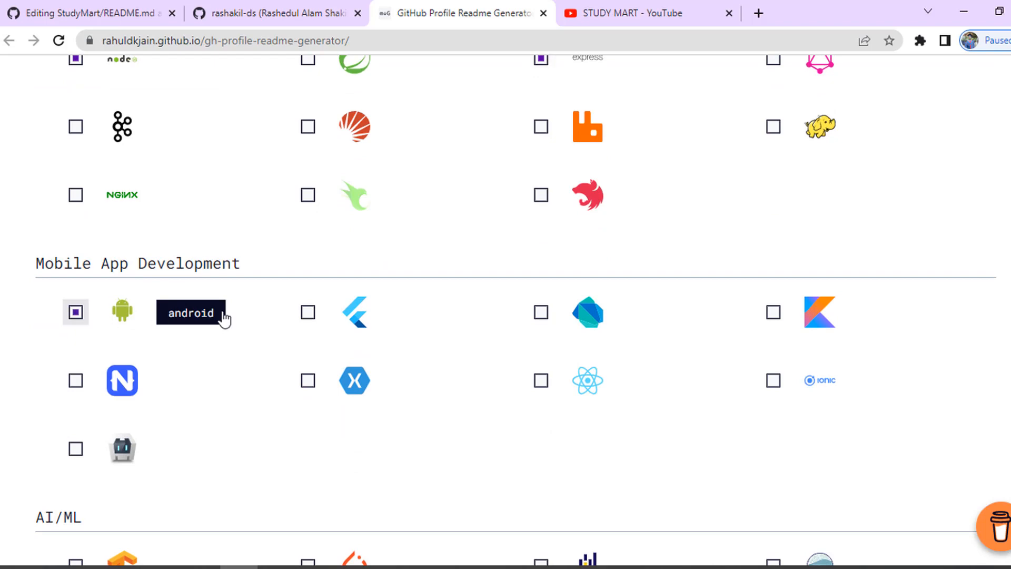
pyautogui.click(331, 316)
# - Select TensorFlow, Seaborn, scikit-learn and OpenCV among the AI/ML skills, leaving PyTorch and pandas unselected
pyautogui.scroll(-3, 305, 352)
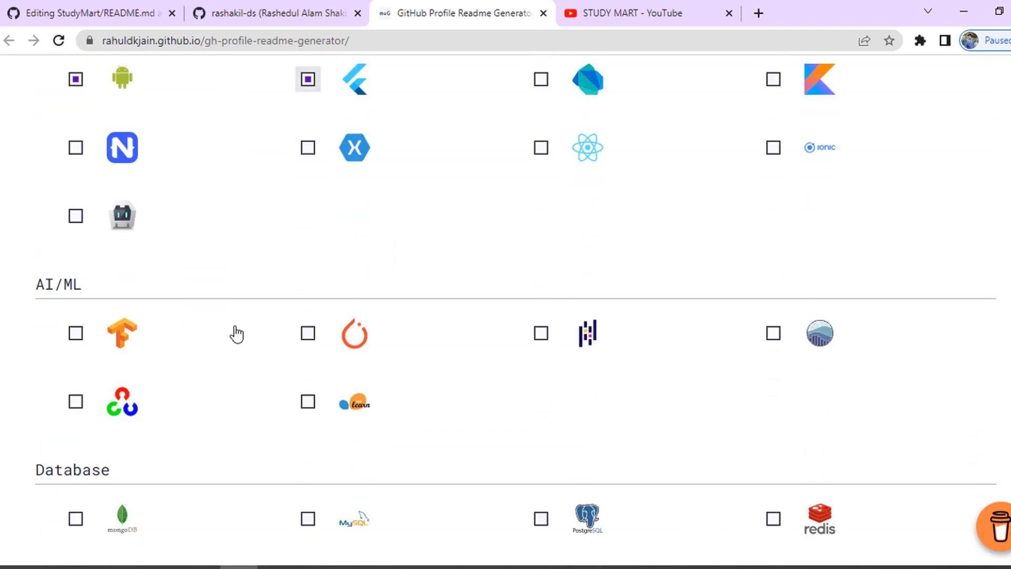
pyautogui.click(103, 333)
pyautogui.click(326, 345)
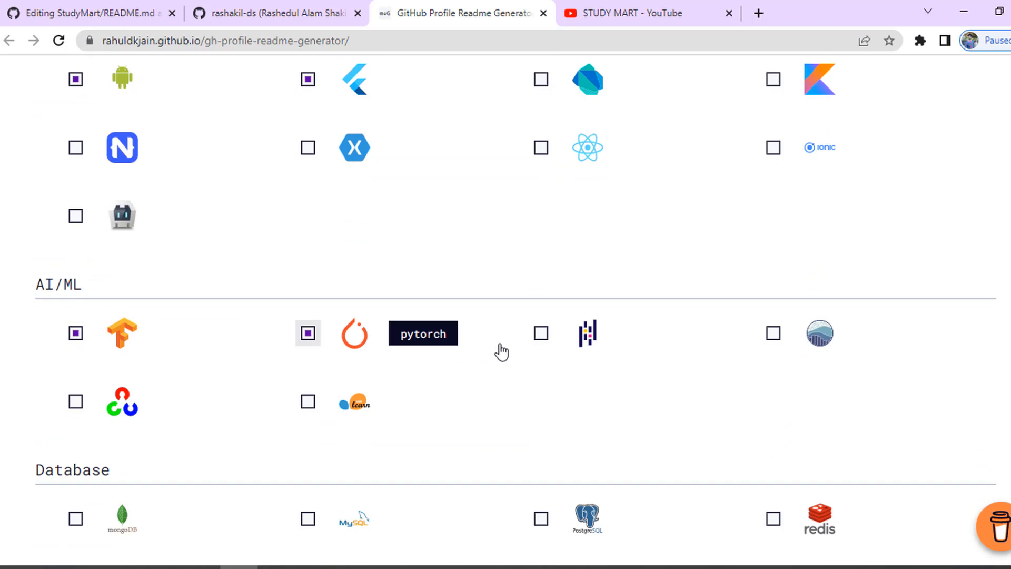
pyautogui.click(526, 340)
pyautogui.click(543, 337)
pyautogui.click(772, 334)
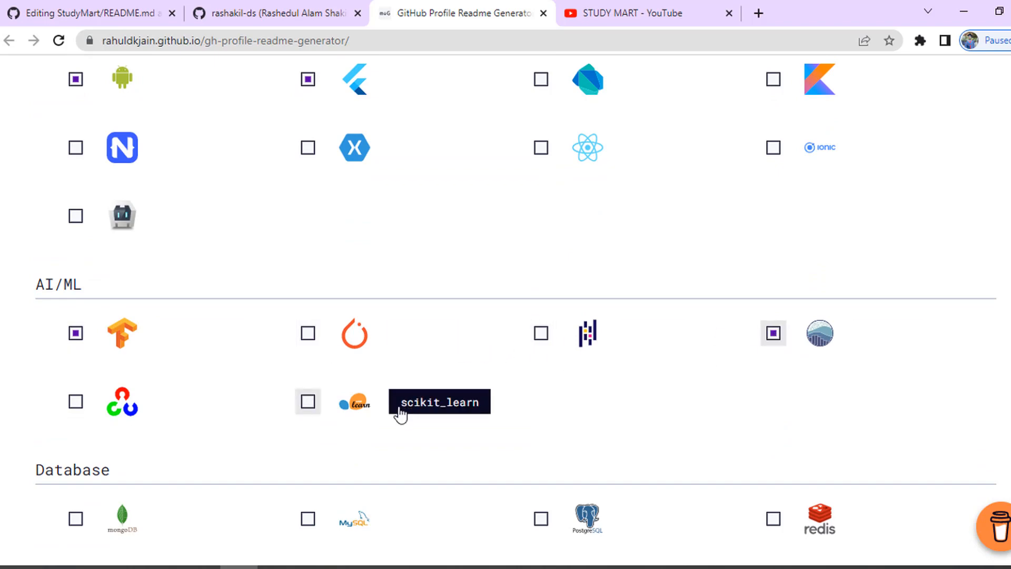
pyautogui.click(308, 401)
pyautogui.click(76, 401)
# - Select MongoDB, MySQL and PostgreSQL among the Database skills
pyautogui.scroll(-3, 361, 408)
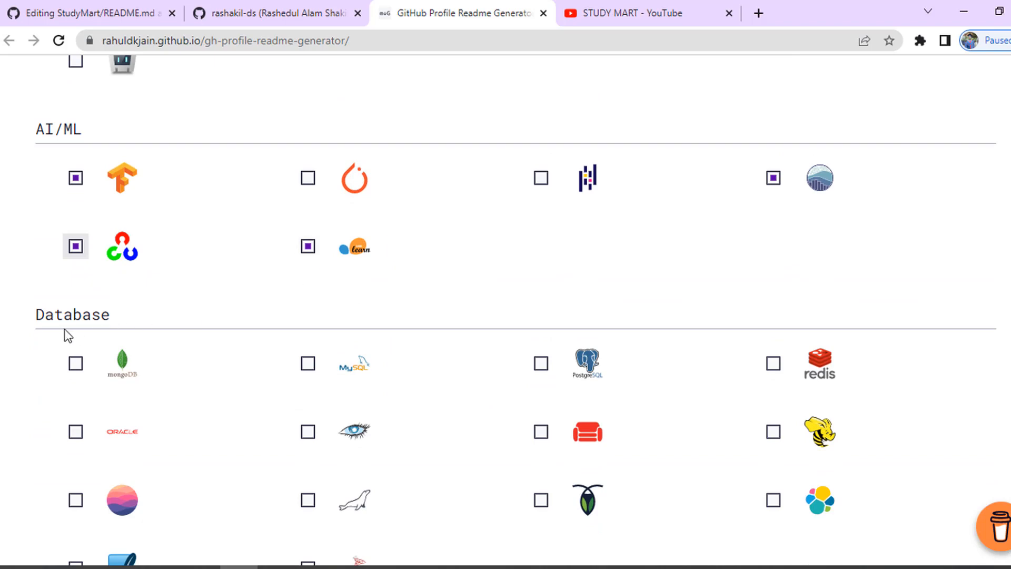
pyautogui.click(113, 371)
pyautogui.click(309, 366)
pyautogui.click(541, 365)
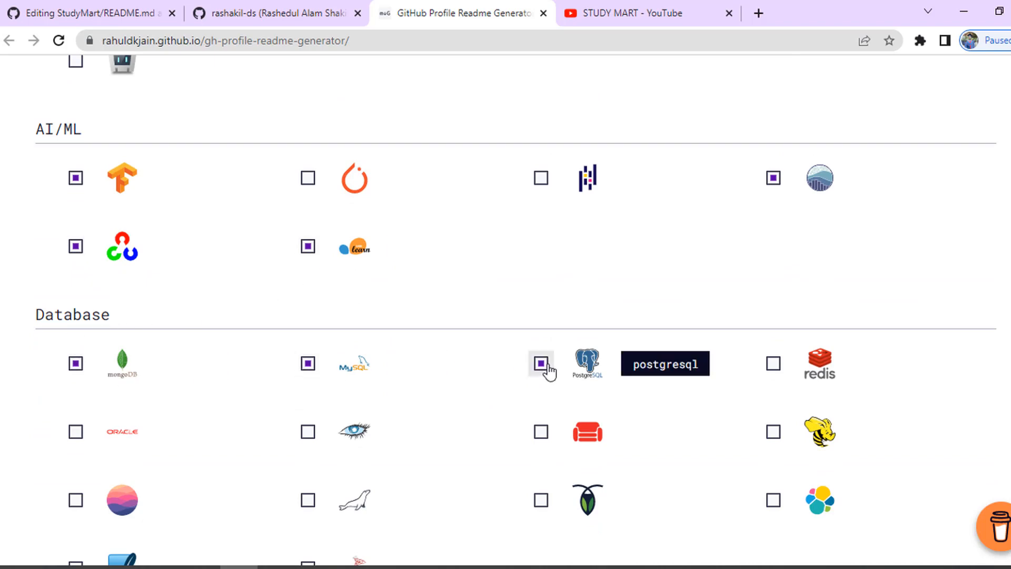
# - Select D3.js, Chart.js and Kibana among the Data Visualization skills
pyautogui.scroll(-6, 353, 347)
pyautogui.scroll(-2, 213, 330)
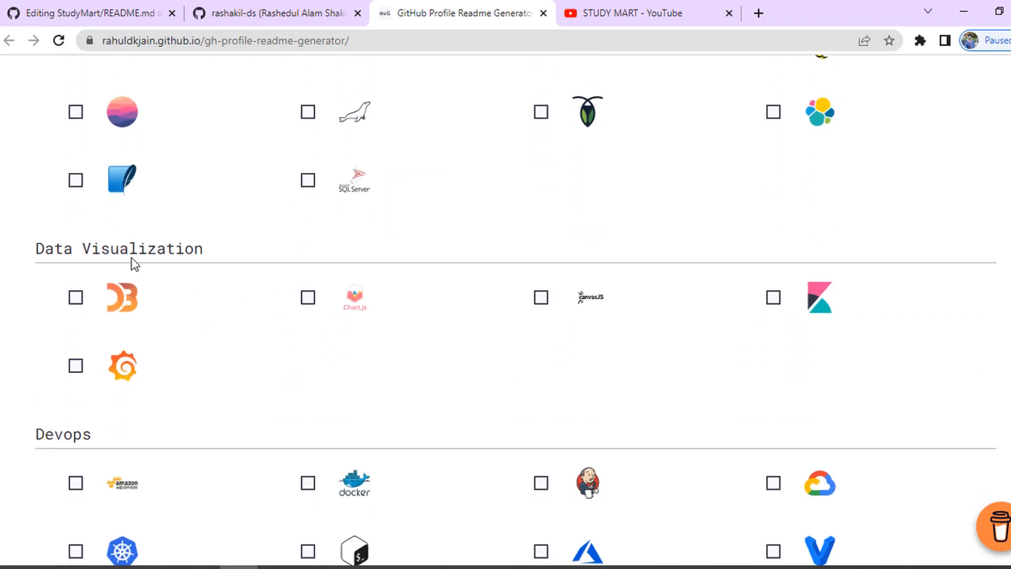
pyautogui.click(117, 315)
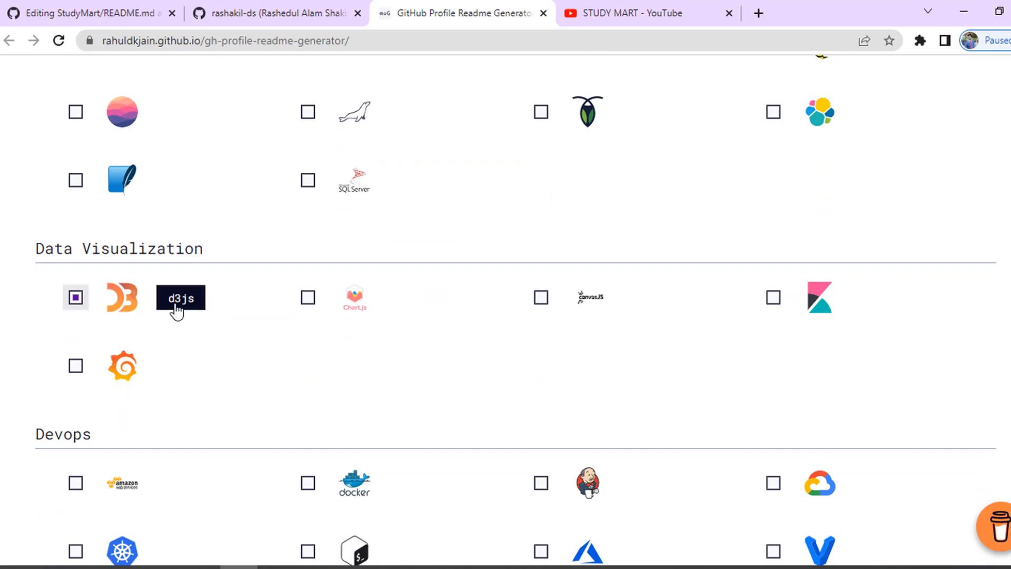
pyautogui.click(360, 310)
pyautogui.click(776, 300)
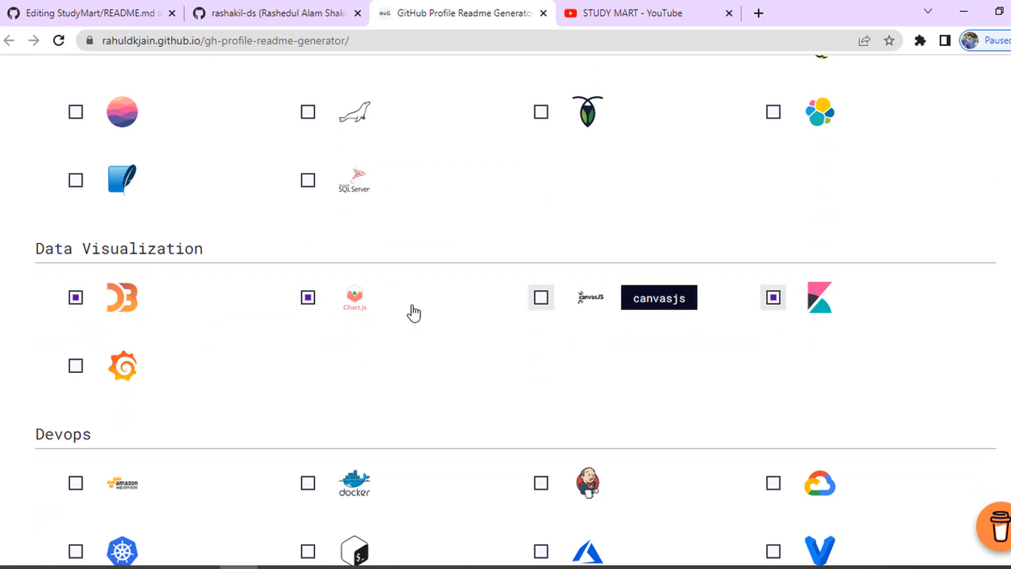
# - Select Docker, Google Cloud and Kubernetes among the Devops skills
pyautogui.scroll(-2, 392, 278)
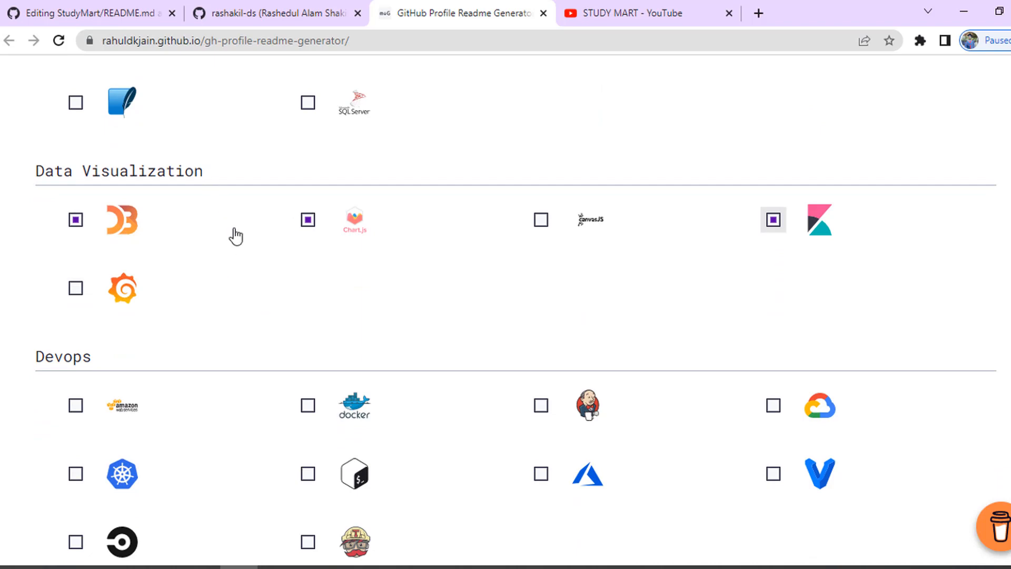
pyautogui.scroll(-2, 315, 305)
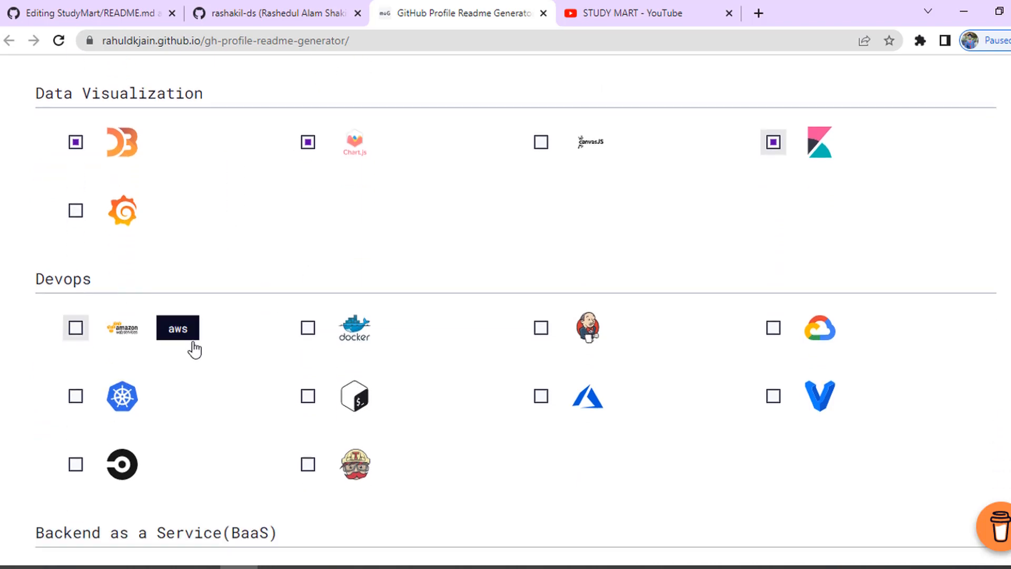
pyautogui.click(386, 341)
pyautogui.click(819, 335)
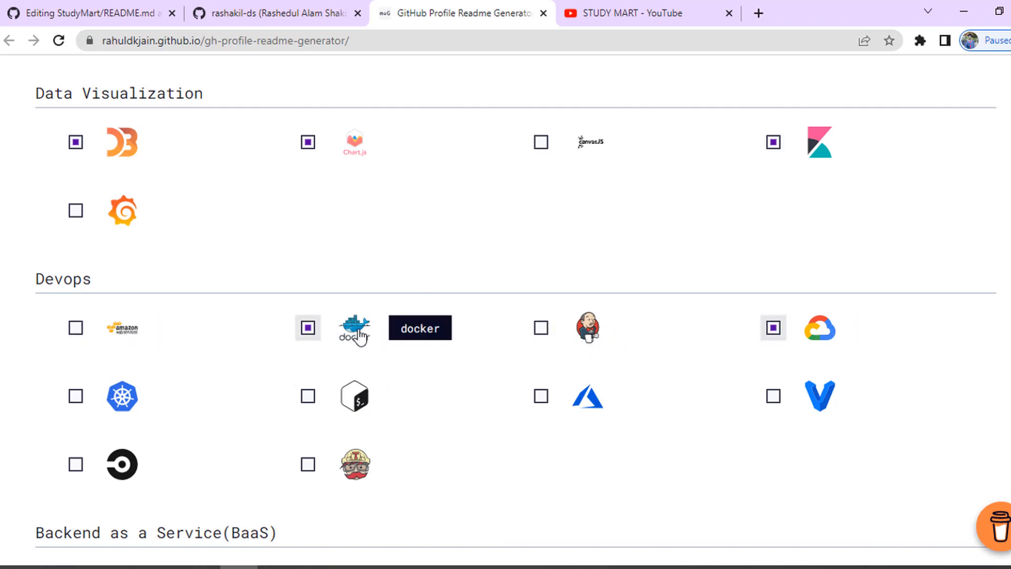
pyautogui.click(327, 341)
pyautogui.click(326, 341)
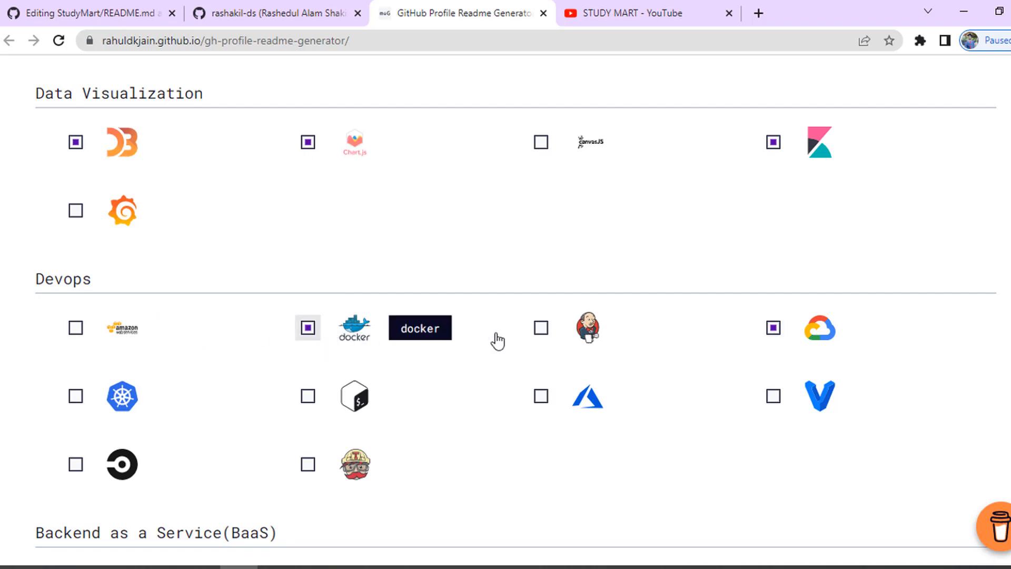
pyautogui.click(158, 406)
# - Skip the remaining skill categories and enter "studymart" as the GitHub username in the Social section
pyautogui.scroll(-2, 337, 405)
pyautogui.scroll(-1, 284, 395)
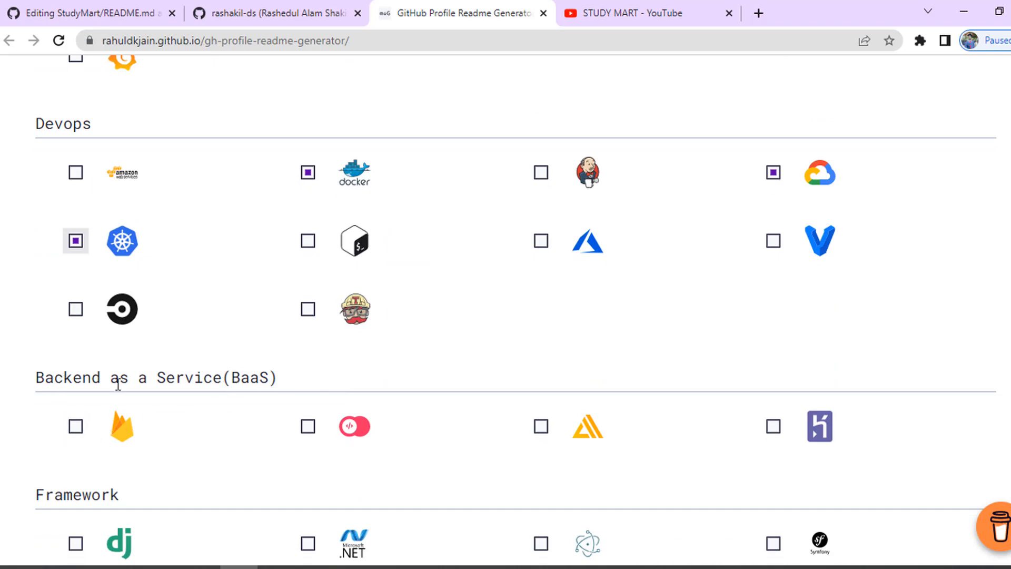
pyautogui.scroll(-4, 681, 229)
pyautogui.scroll(-5, 92, 268)
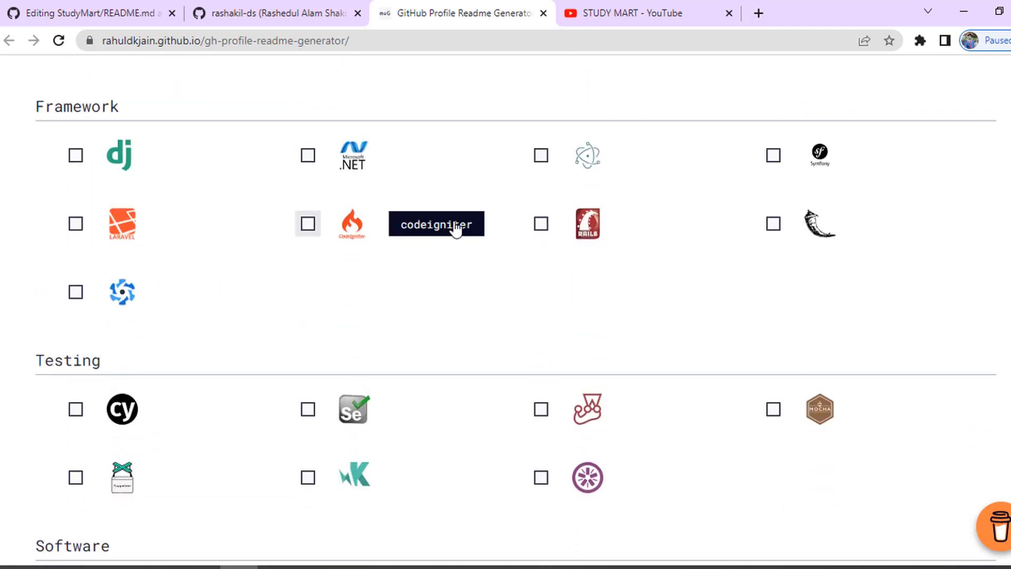
pyautogui.scroll(-10, 231, 267)
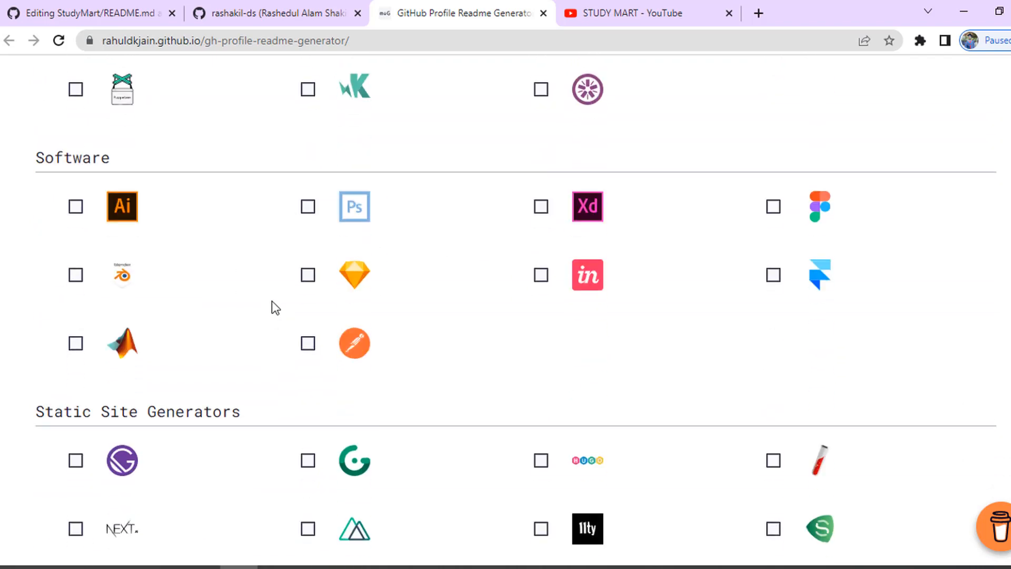
pyautogui.scroll(-9, 215, 287)
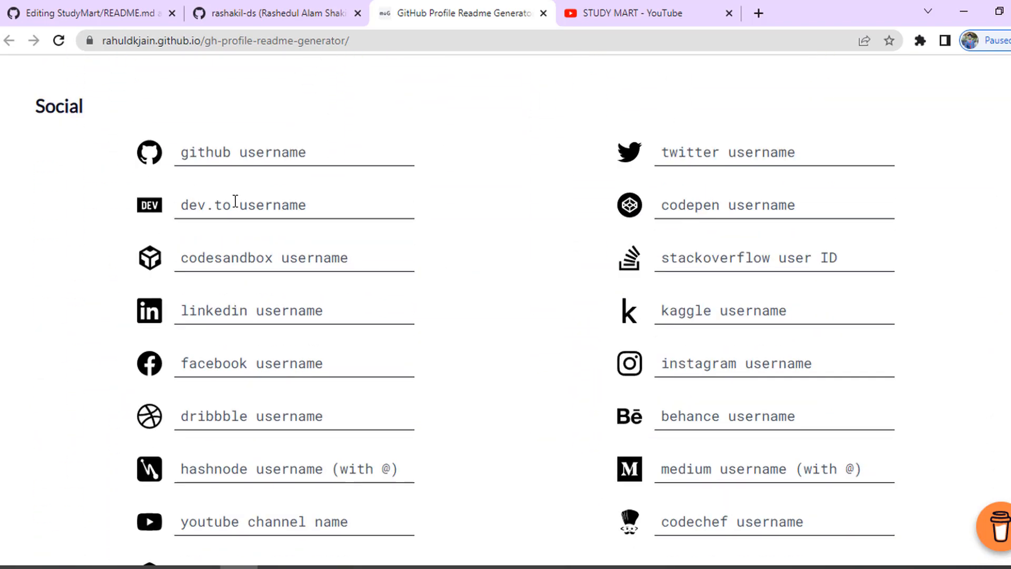
pyautogui.scroll(2, 232, 216)
pyautogui.click(253, 228)
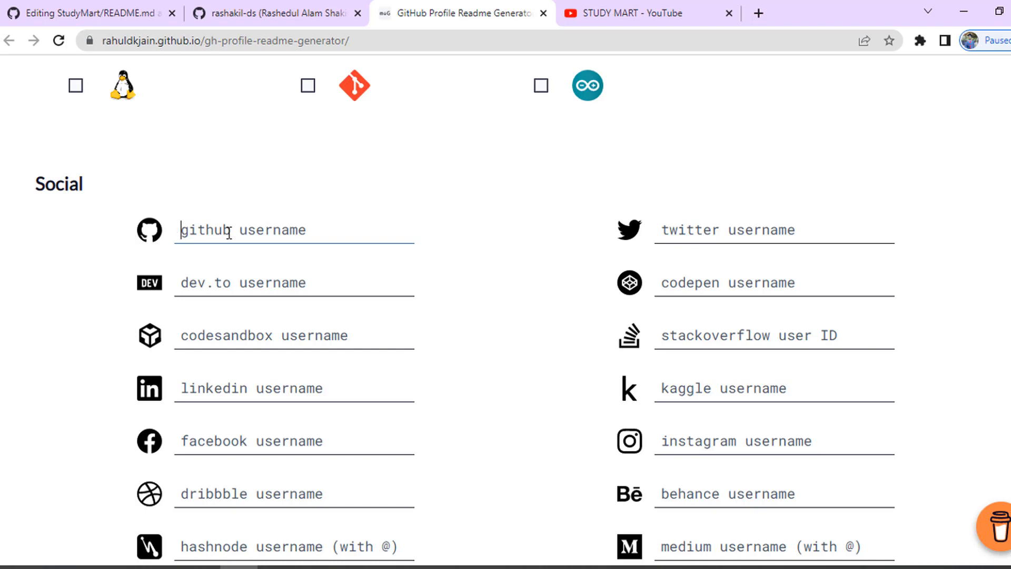
pyautogui.write('studymart')
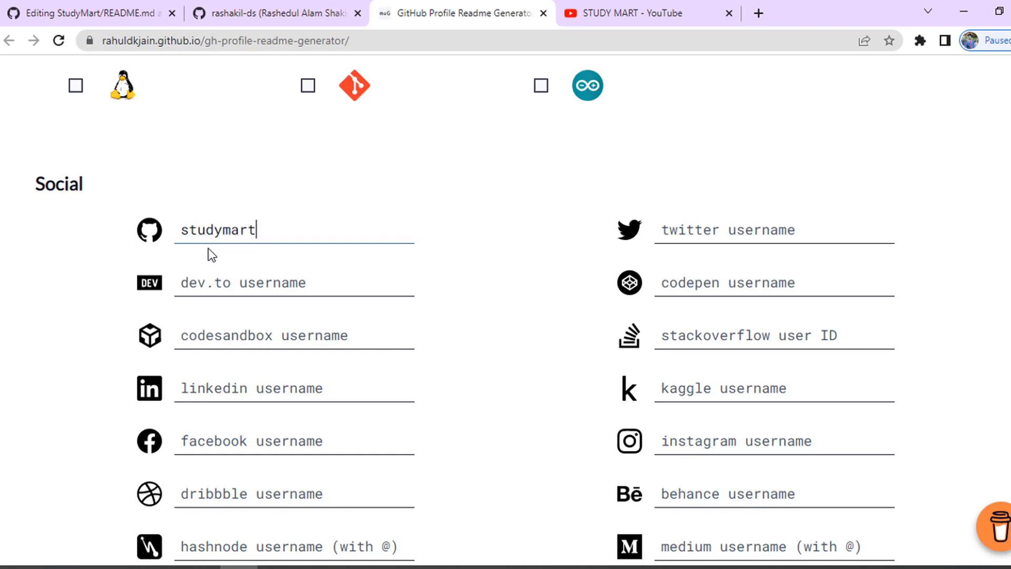
pyautogui.click(775, 226)
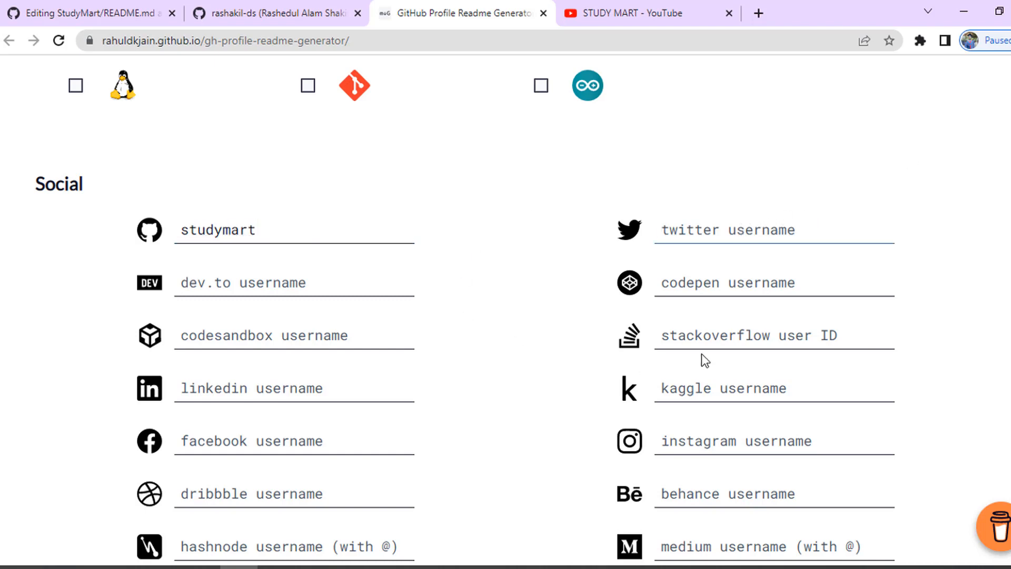
# - Enter "studymart_org" as the Twitter username in the Social section
pyautogui.scroll(-3, 704, 360)
pyautogui.scroll(3, 729, 274)
pyautogui.write('studymart_org')
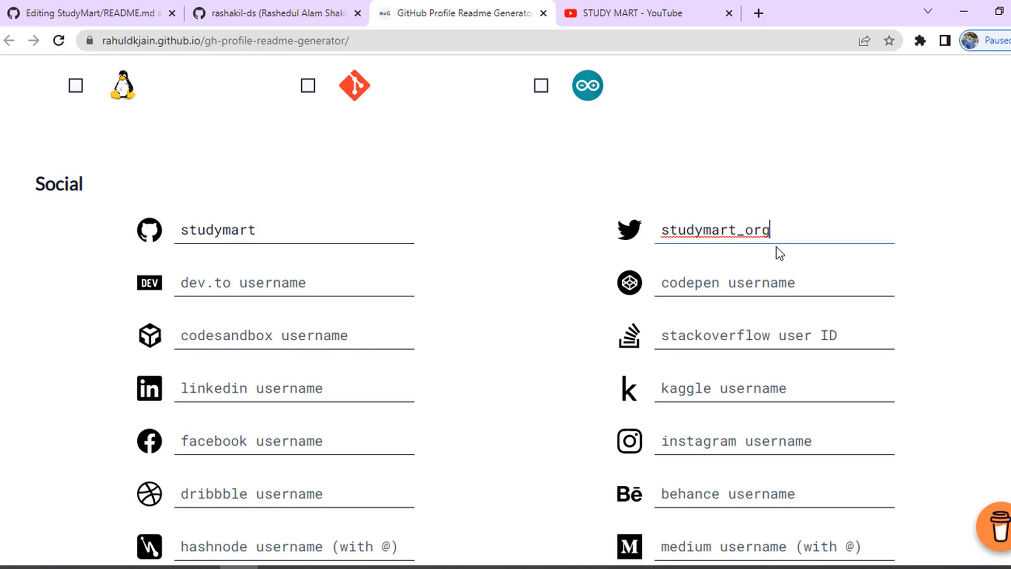
# - Leave the LinkedIn and Facebook usernames blank and enter "studymart" as the YouTube channel name
pyautogui.scroll(-1, 281, 287)
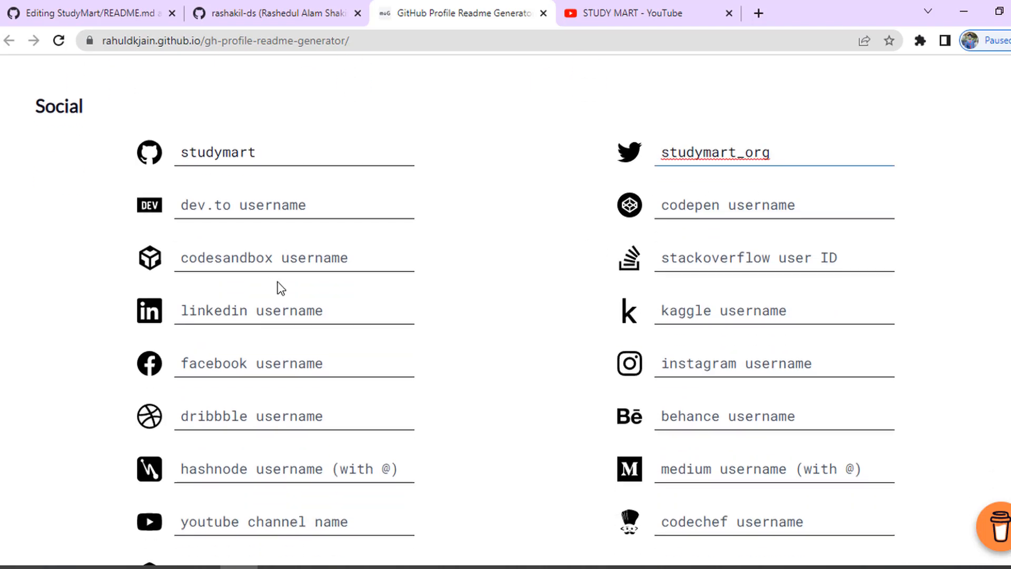
pyautogui.click(263, 312)
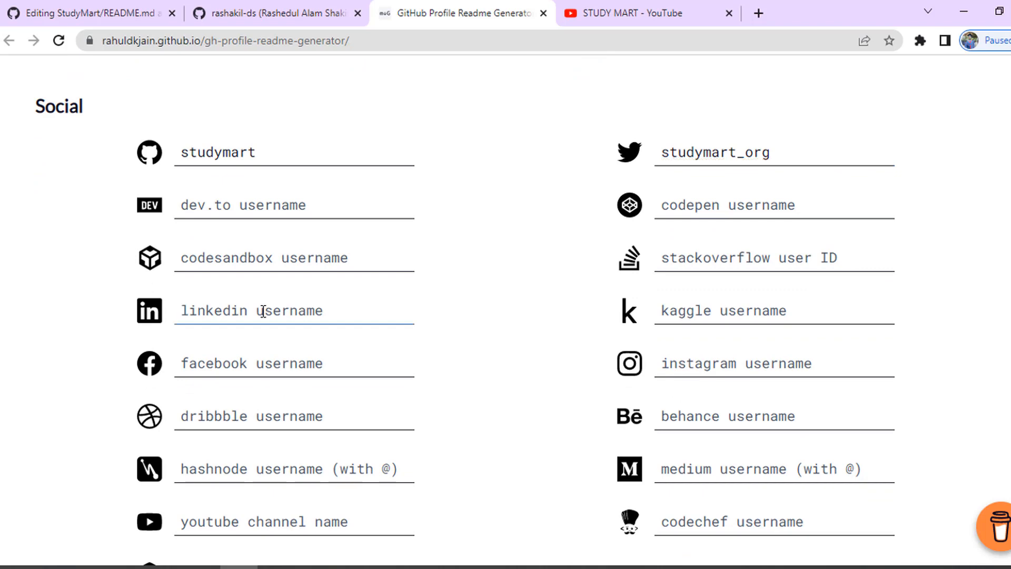
pyautogui.click(263, 364)
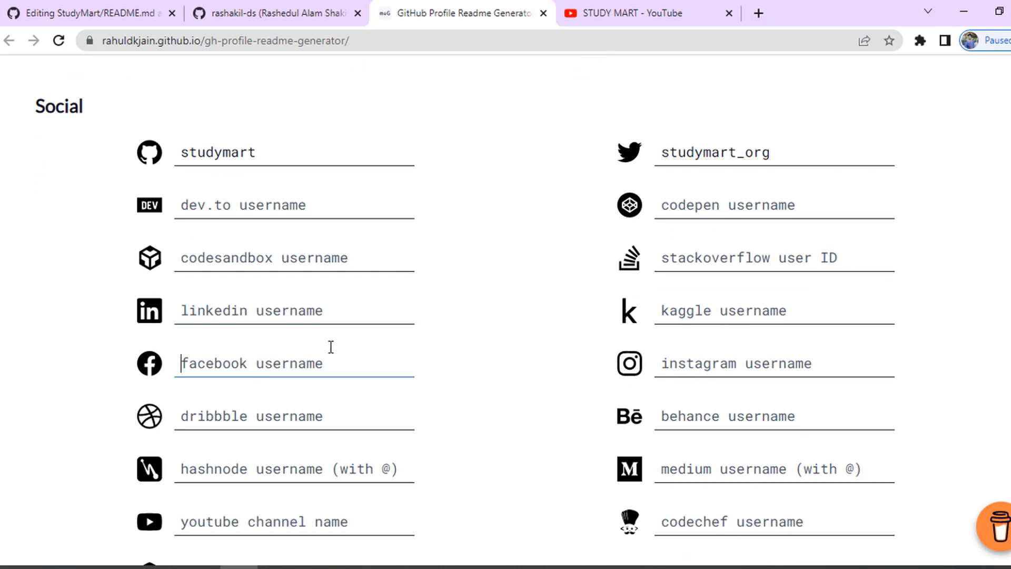
pyautogui.scroll(-2, 557, 322)
pyautogui.click(323, 363)
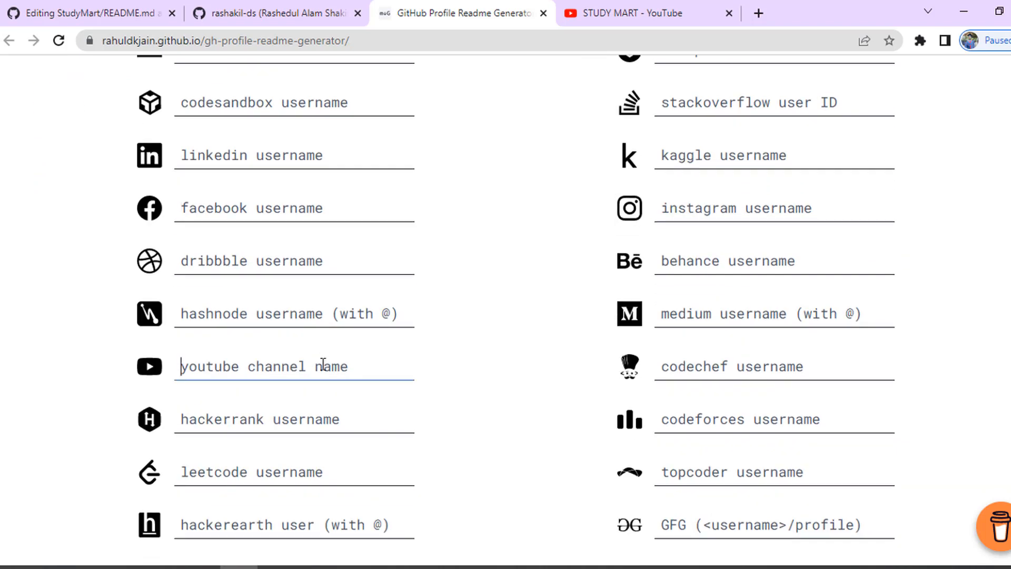
pyautogui.write('studymart')
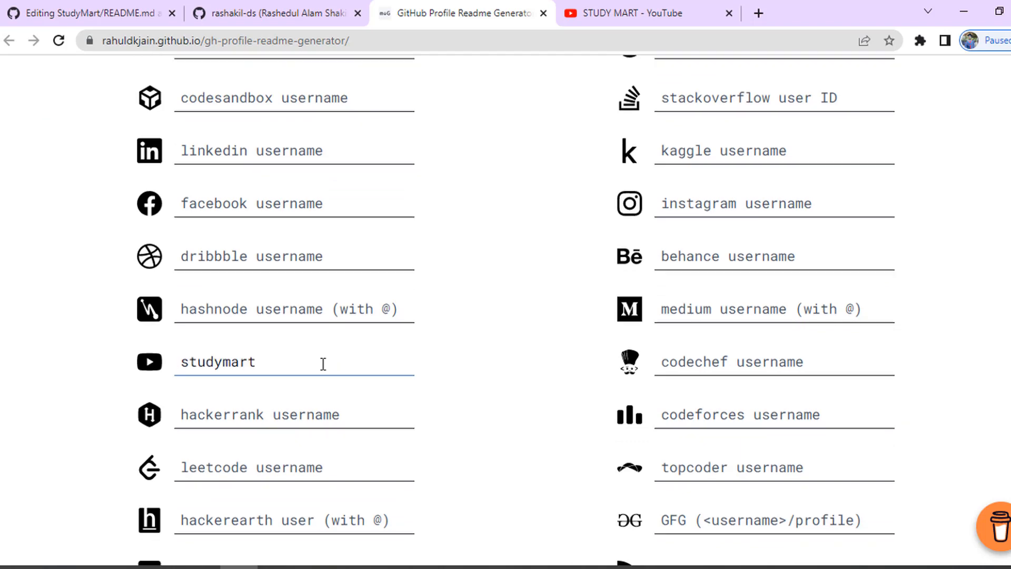
# - Review the usernames entered in the Social section and the add-ons offered below it
pyautogui.scroll(-3, 332, 382)
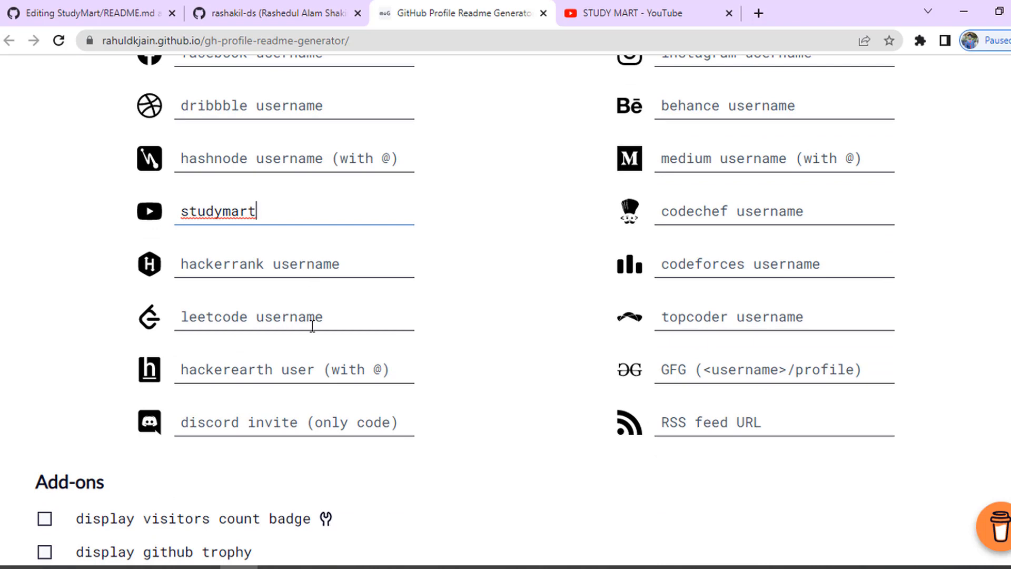
pyautogui.scroll(4, 570, 317)
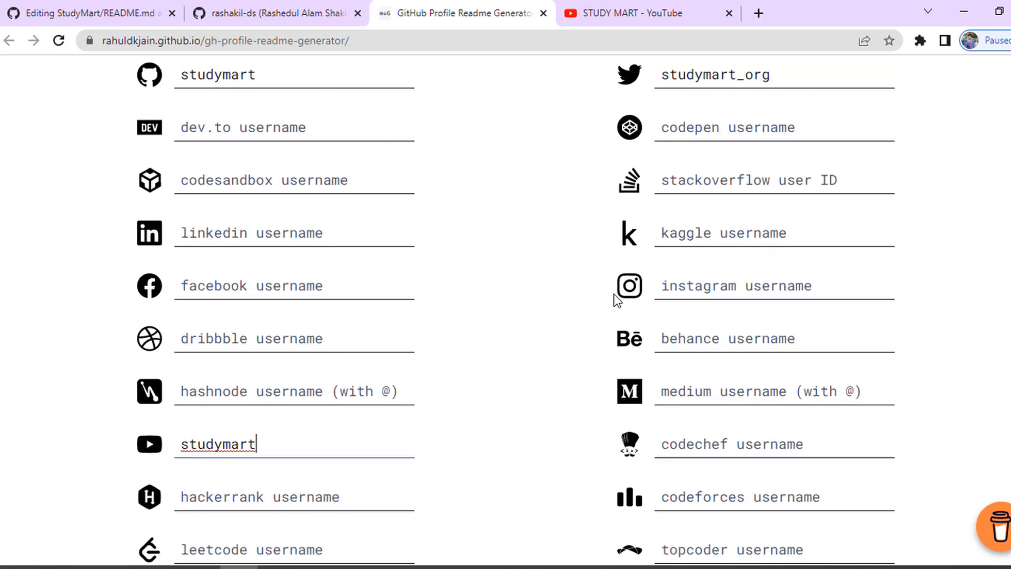
pyautogui.scroll(3, 539, 273)
pyautogui.scroll(-7, 541, 276)
pyautogui.scroll(-1, 525, 306)
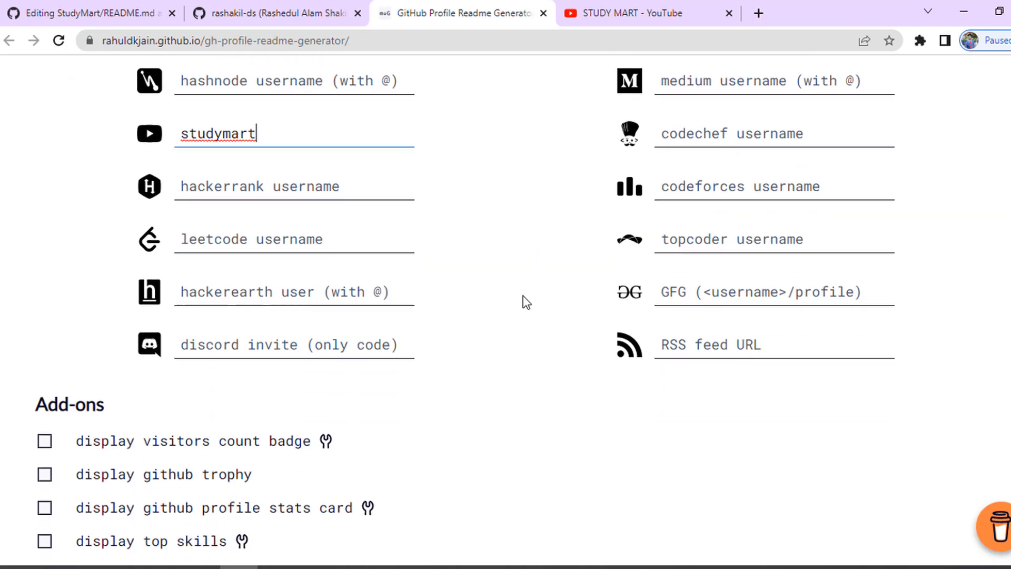
pyautogui.scroll(-3, 522, 295)
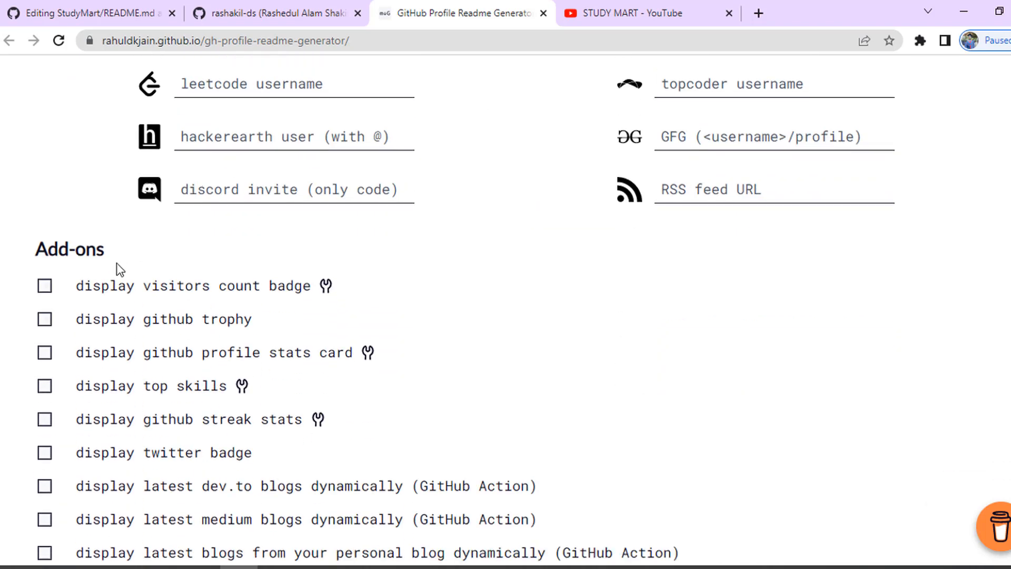
pyautogui.scroll(4, 267, 323)
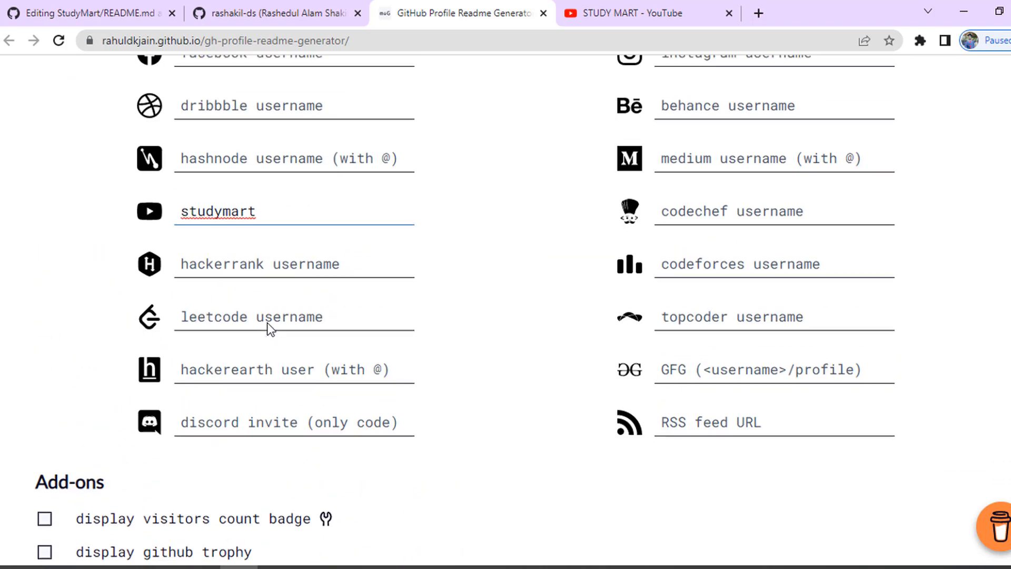
pyautogui.scroll(-3, 508, 304)
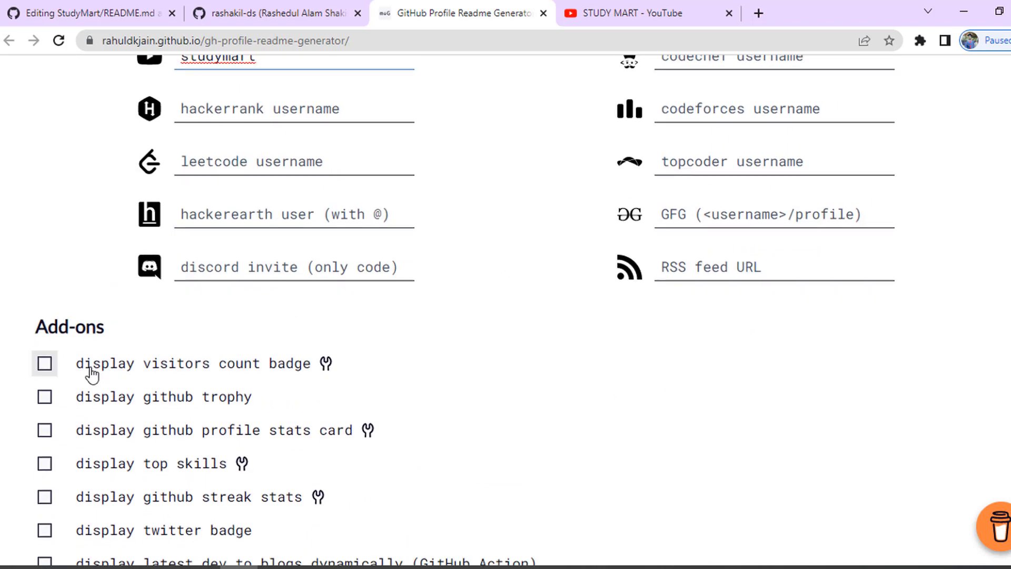
# - Enable the add-ons for GitHub trophy, GitHub profile stats card, top skills and GitHub streak stats
pyautogui.scroll(-2, 92, 374)
pyautogui.click(91, 322)
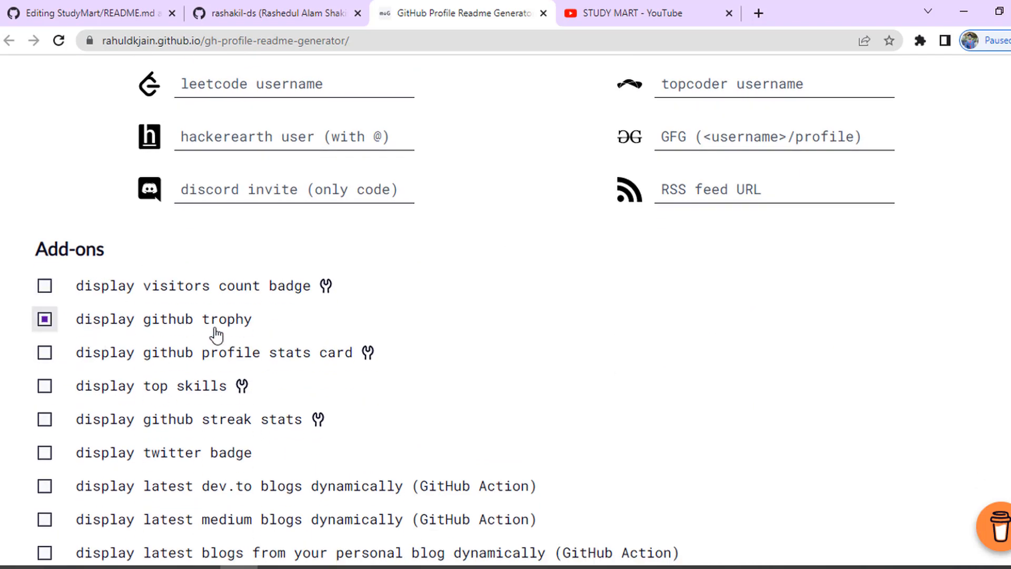
pyautogui.click(91, 357)
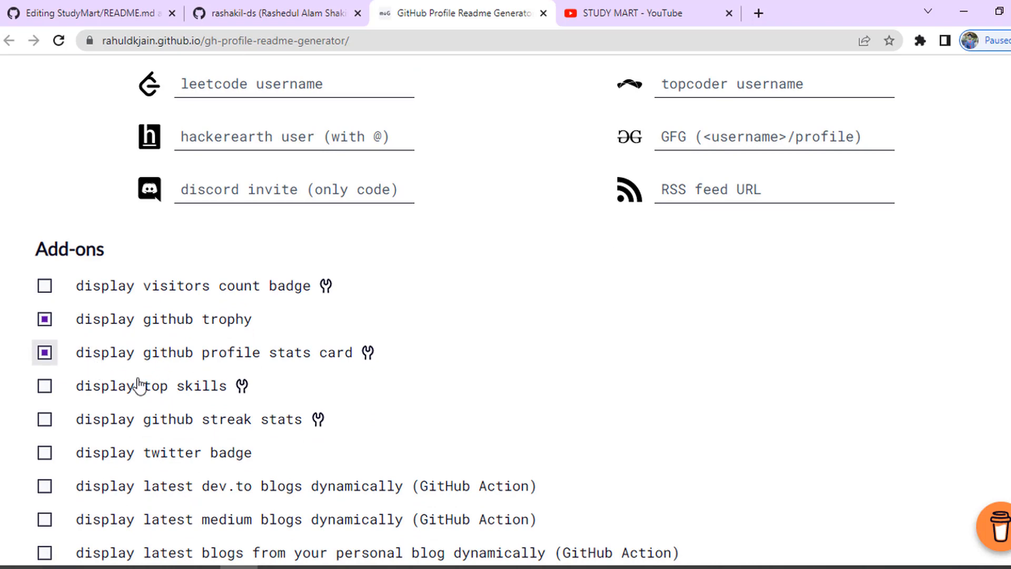
pyautogui.click(92, 393)
pyautogui.click(100, 422)
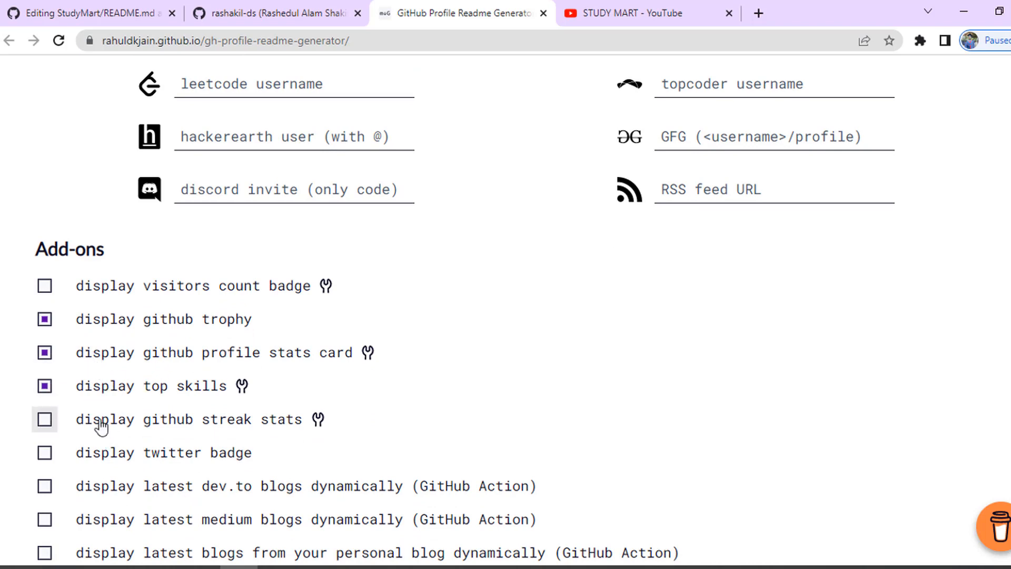
# - Enable the visitors count badge and Twitter badge add-ons
pyautogui.scroll(-4, 117, 294)
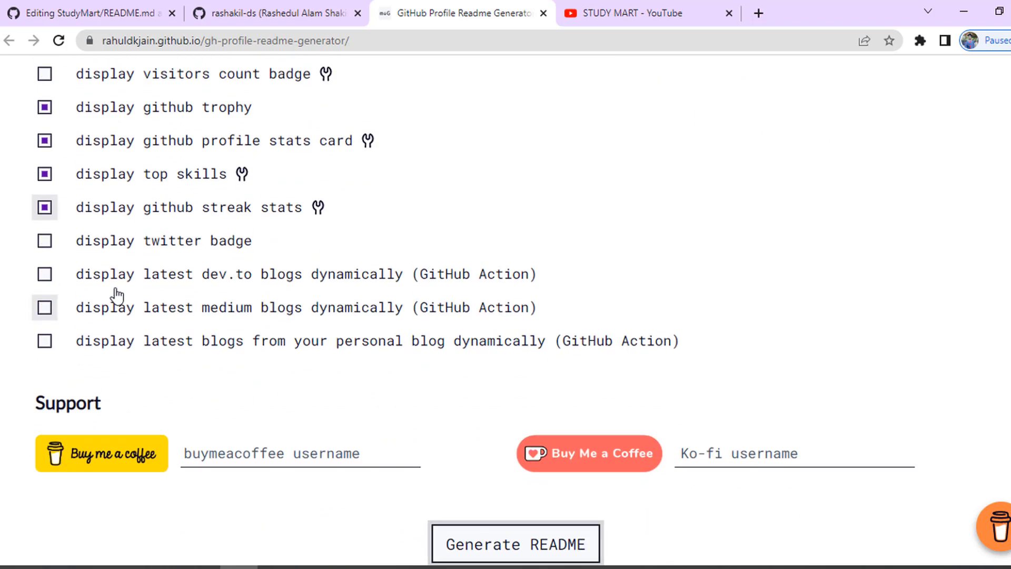
pyautogui.scroll(4, 117, 294)
pyautogui.click(146, 294)
pyautogui.scroll(-4, 104, 445)
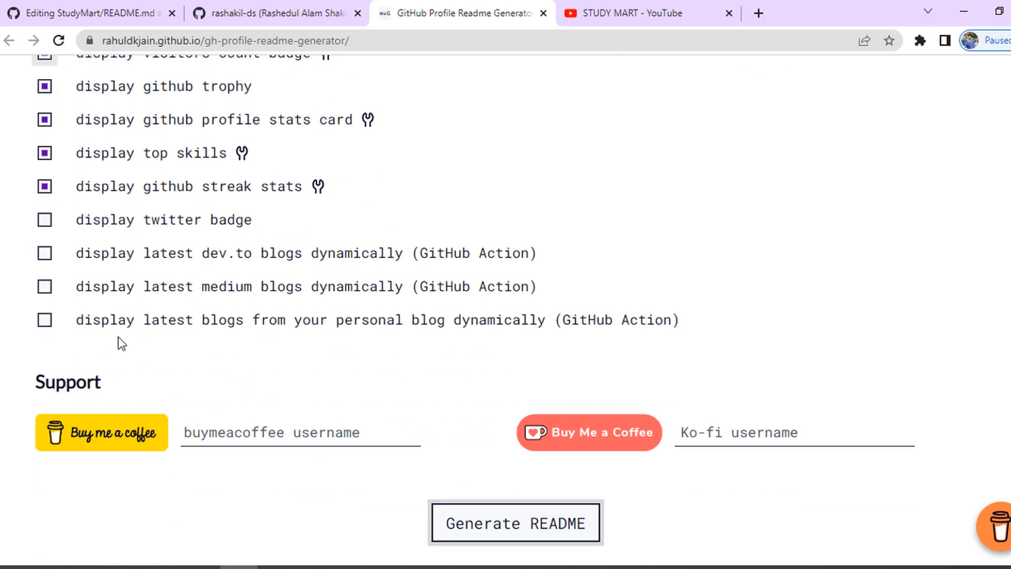
pyautogui.click(108, 220)
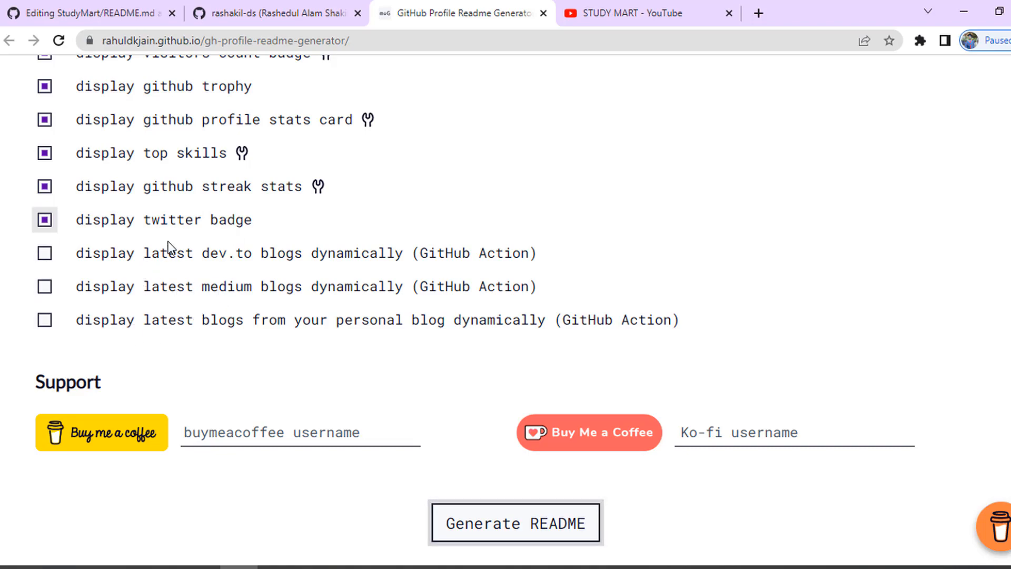
# - Check the selected add-ons and look back over the completed Social and Skills sections
pyautogui.scroll(2, 158, 287)
pyautogui.scroll(-2, 165, 277)
pyautogui.scroll(3, 158, 242)
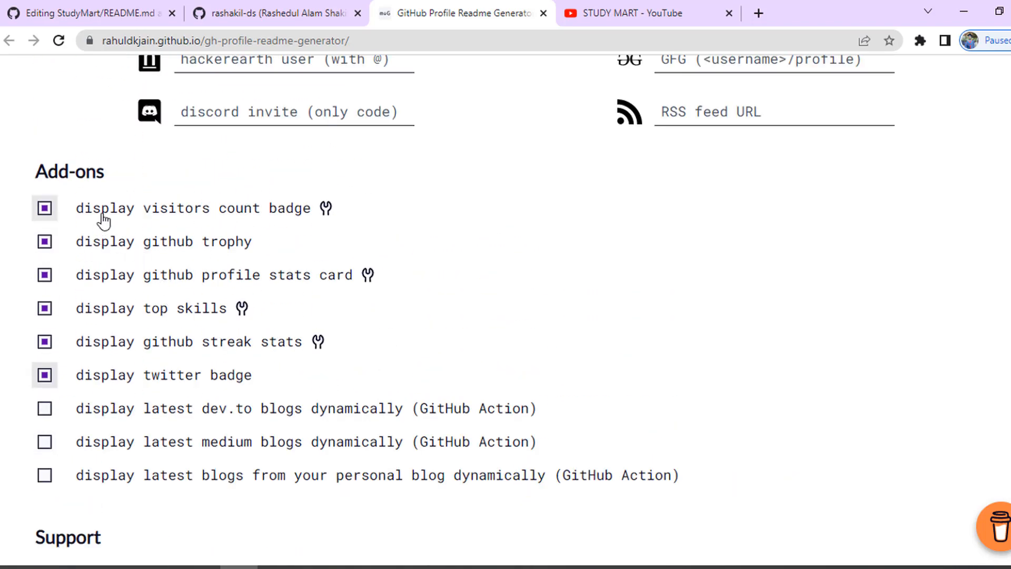
pyautogui.scroll(-4, 205, 284)
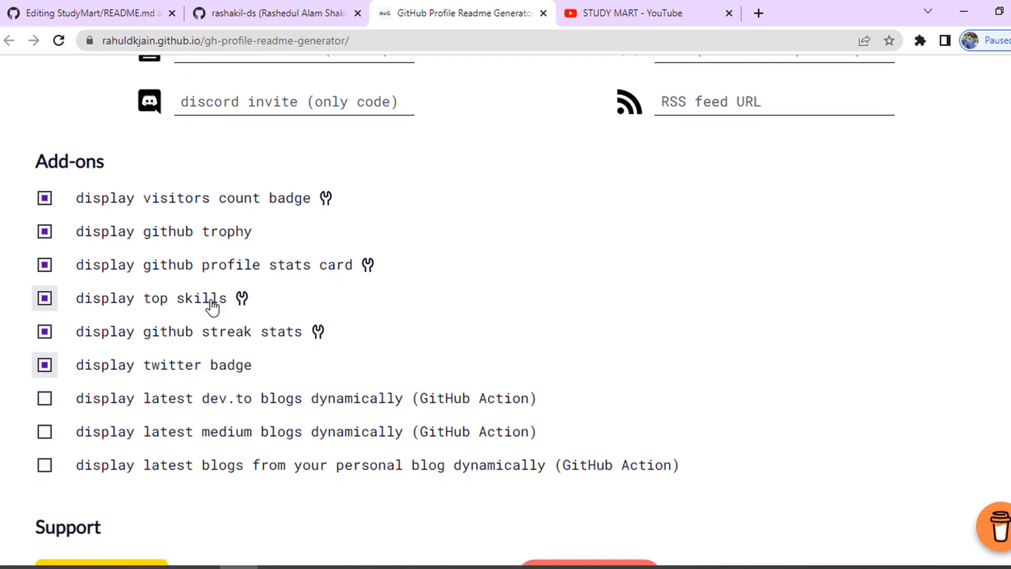
pyautogui.scroll(4, 232, 284)
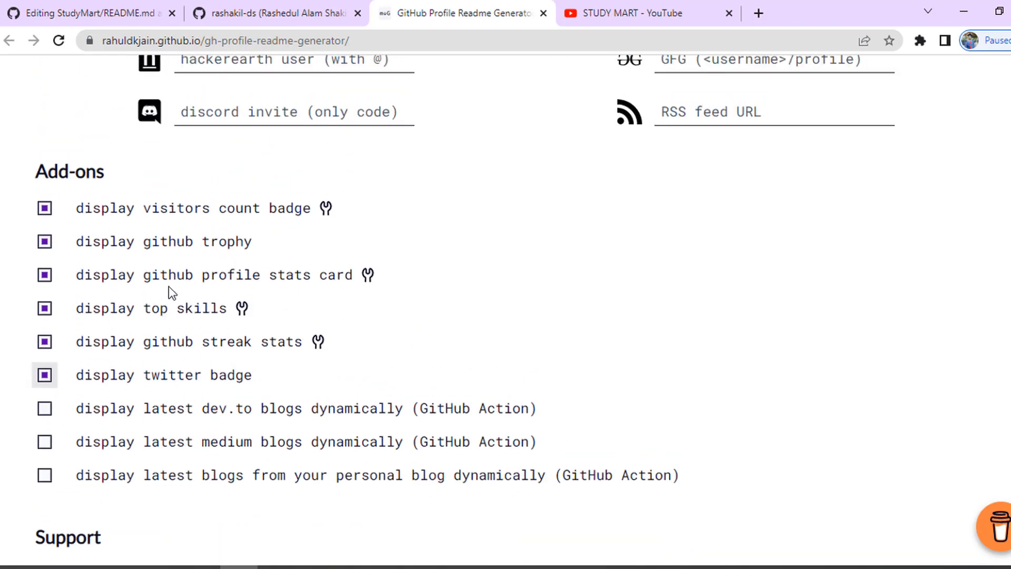
pyautogui.scroll(-4, 169, 287)
pyautogui.scroll(20, 517, 299)
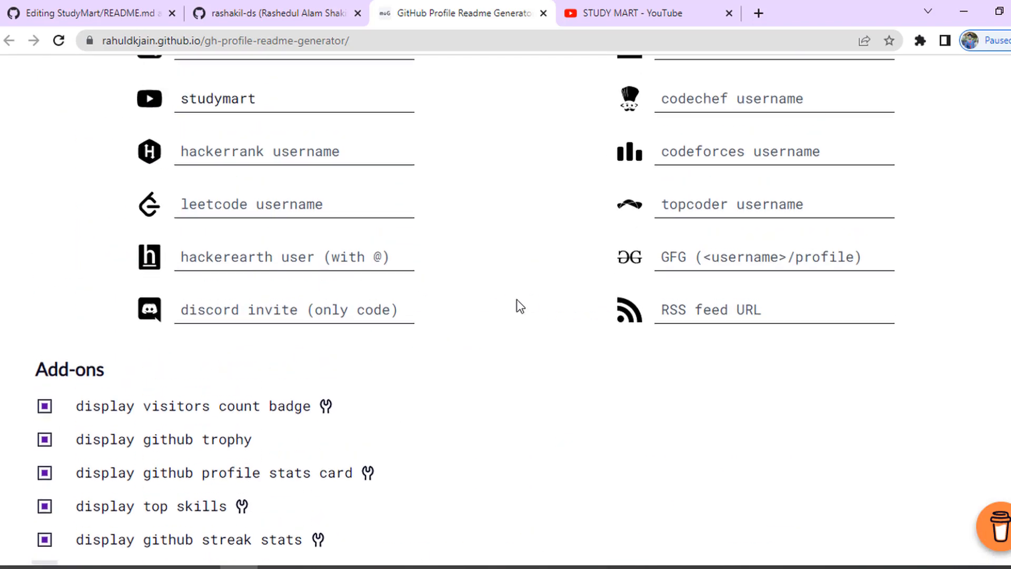
pyautogui.scroll(-20, 517, 299)
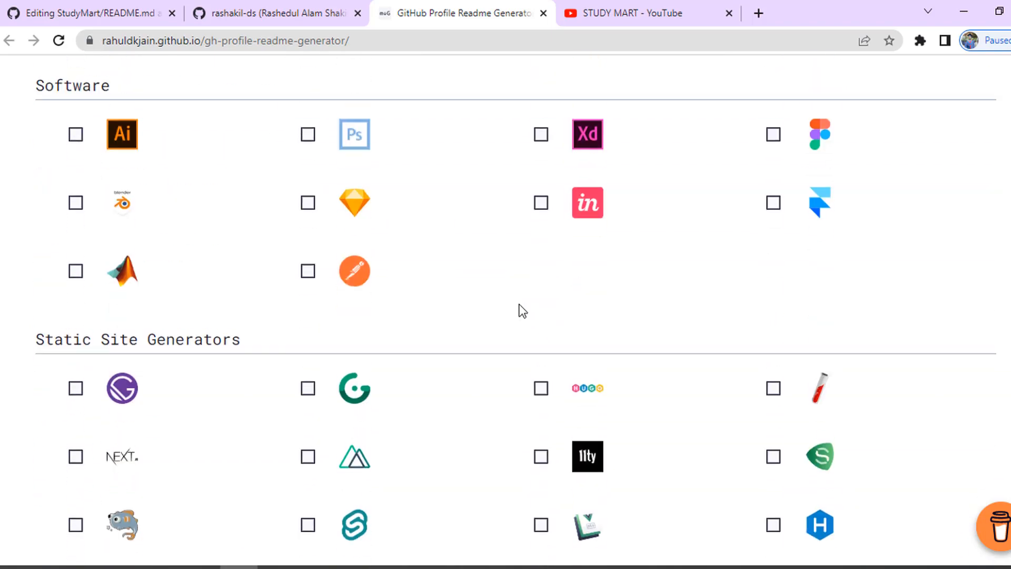
# - Leave the Support and config options empty and generate the README
pyautogui.scroll(-5, 359, 336)
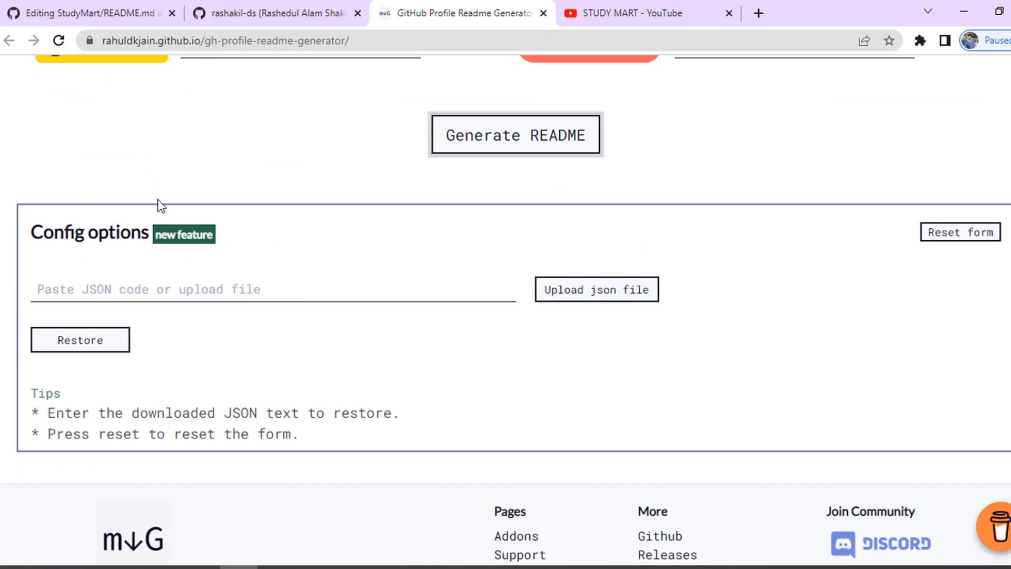
pyautogui.scroll(1, 234, 316)
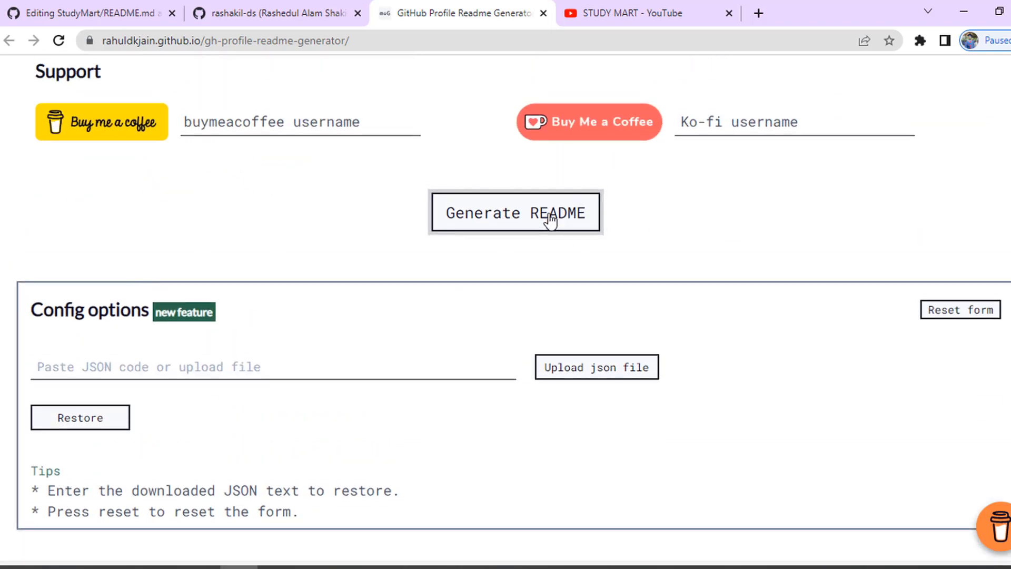
pyautogui.click(524, 230)
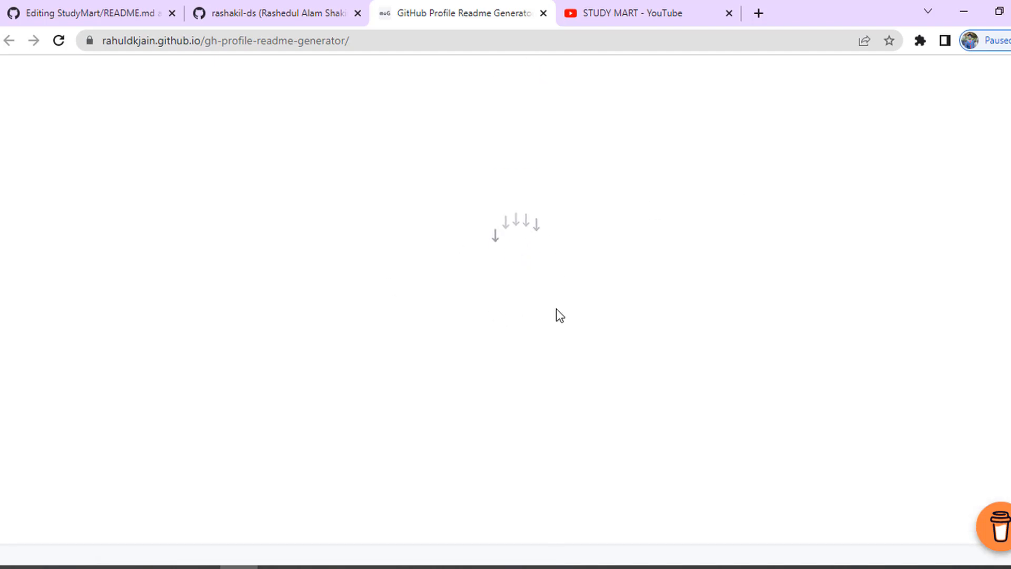
# - Copy the generated README markdown and download the JSON backup of the form data
pyautogui.scroll(-20, 679, 256)
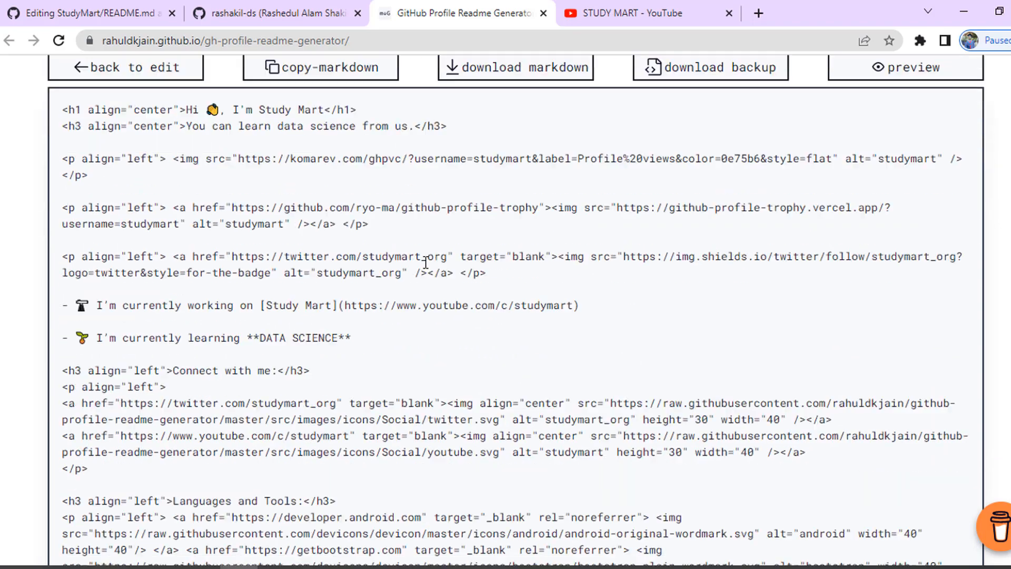
pyautogui.scroll(-3, 347, 305)
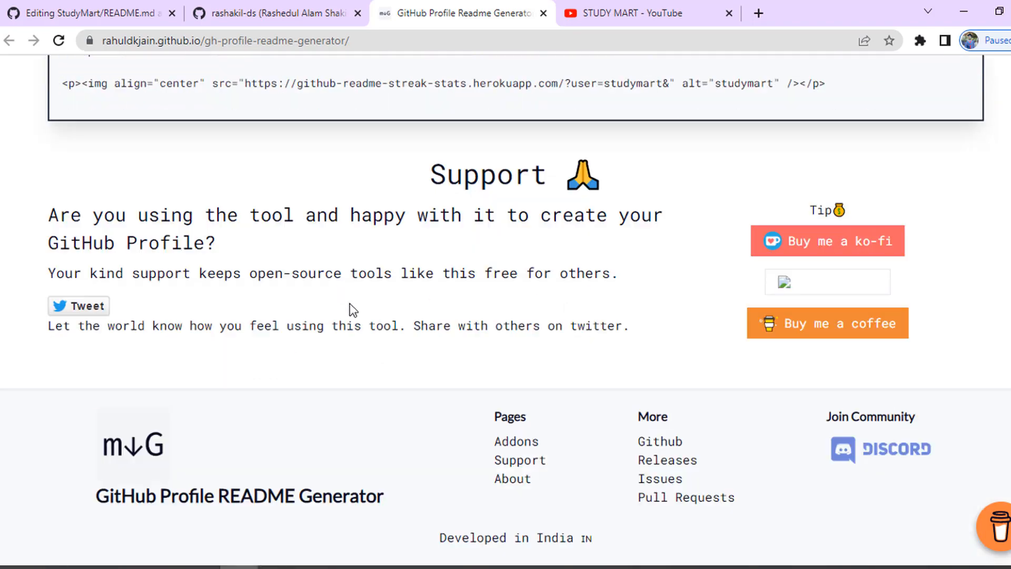
pyautogui.scroll(15, 350, 309)
pyautogui.scroll(5, 268, 255)
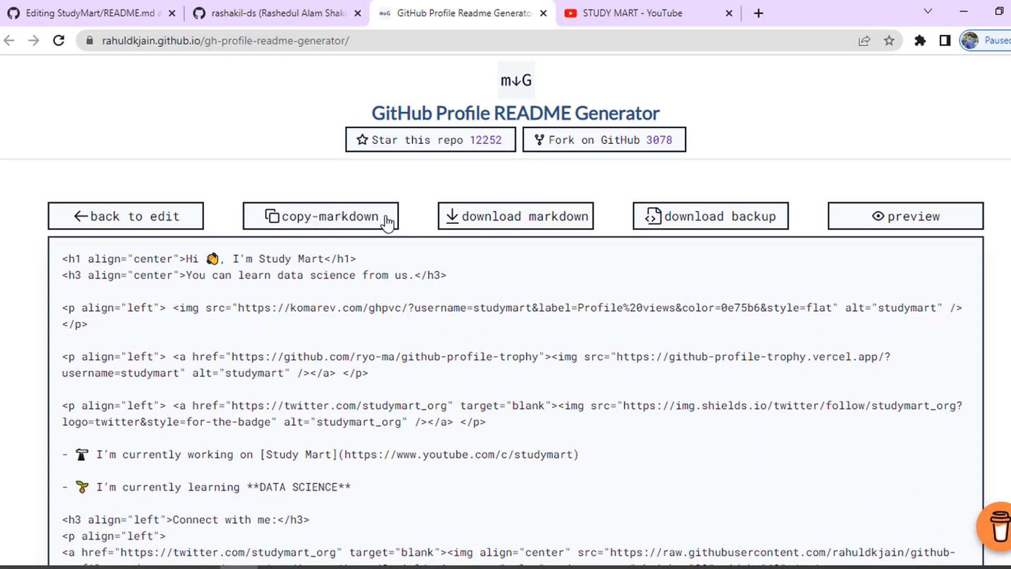
pyautogui.click(335, 227)
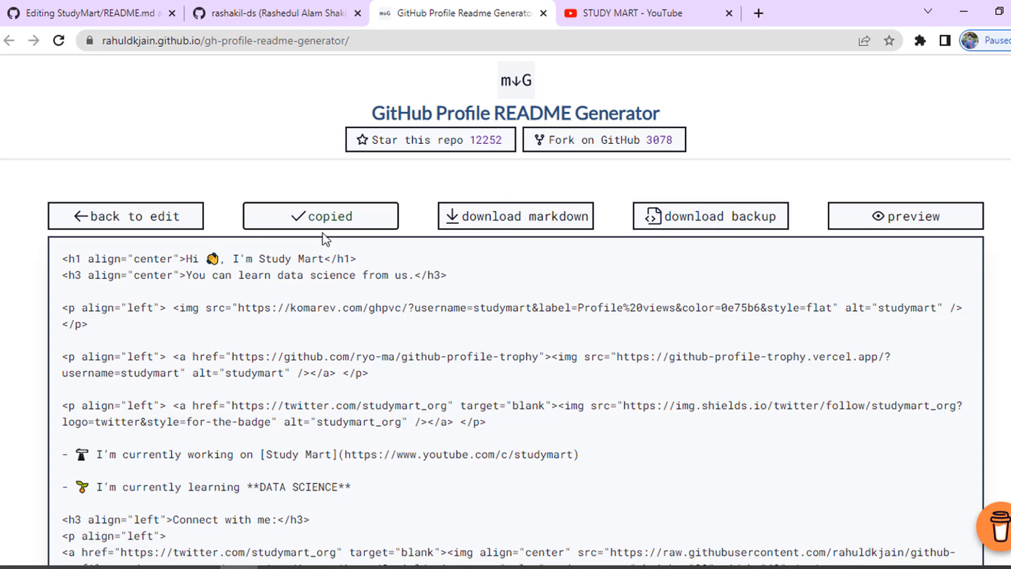
pyautogui.click(733, 218)
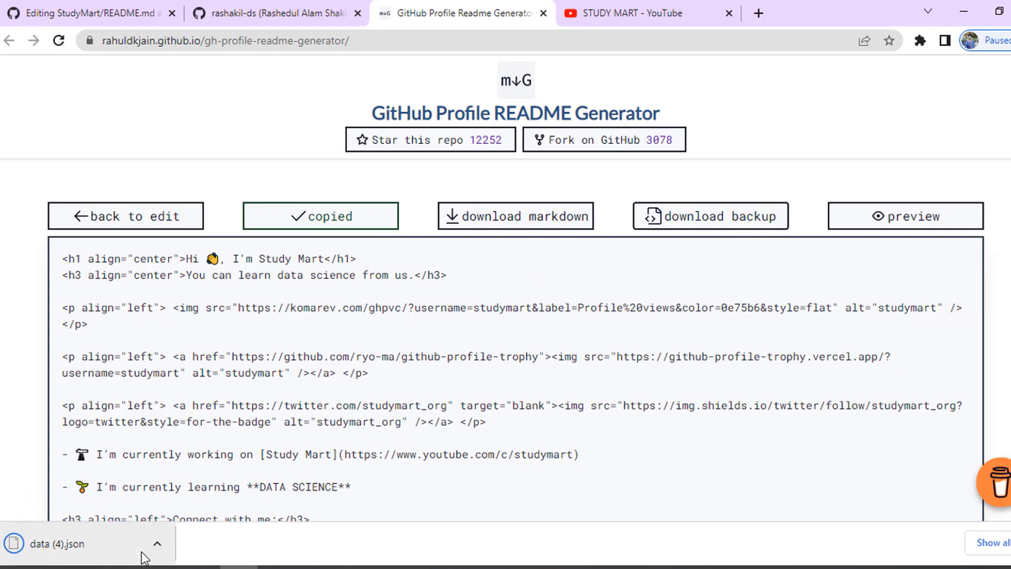
# - Look through the generated markdown and switch to the example GitHub profile in the other browser tab
pyautogui.scroll(-10, 451, 382)
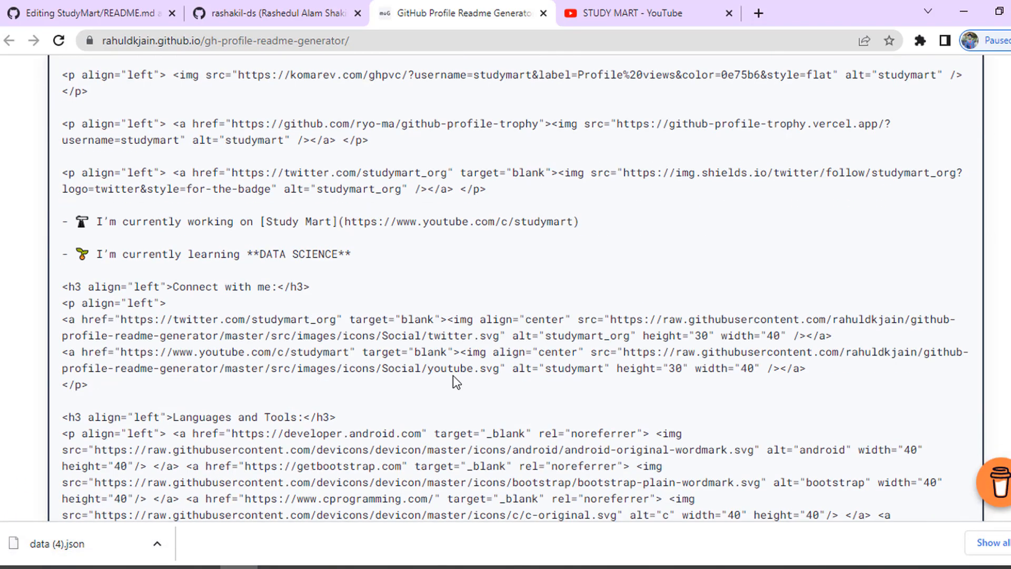
pyautogui.scroll(-15, 451, 379)
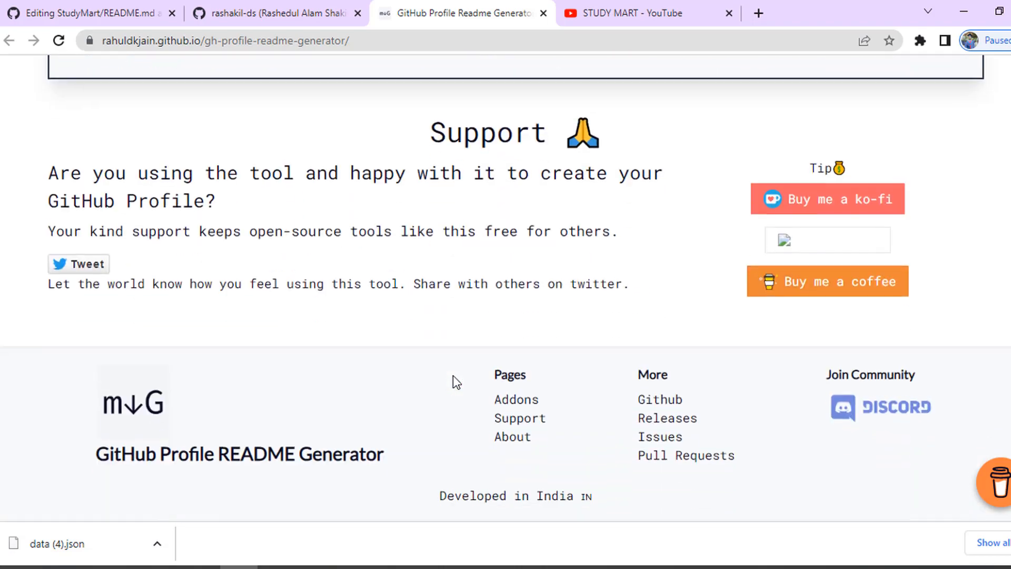
pyautogui.scroll(20, 386, 349)
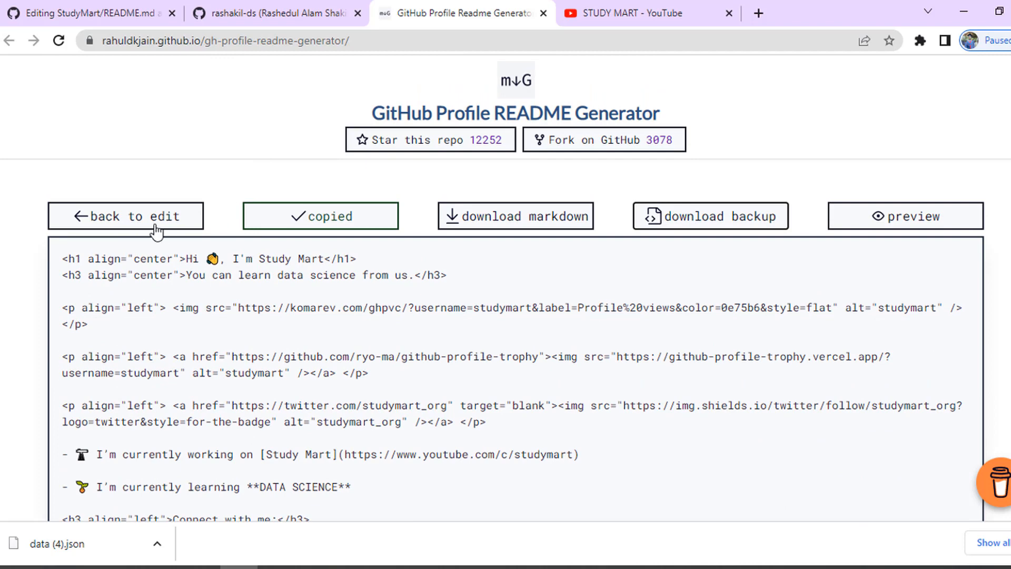
pyautogui.click(284, 7)
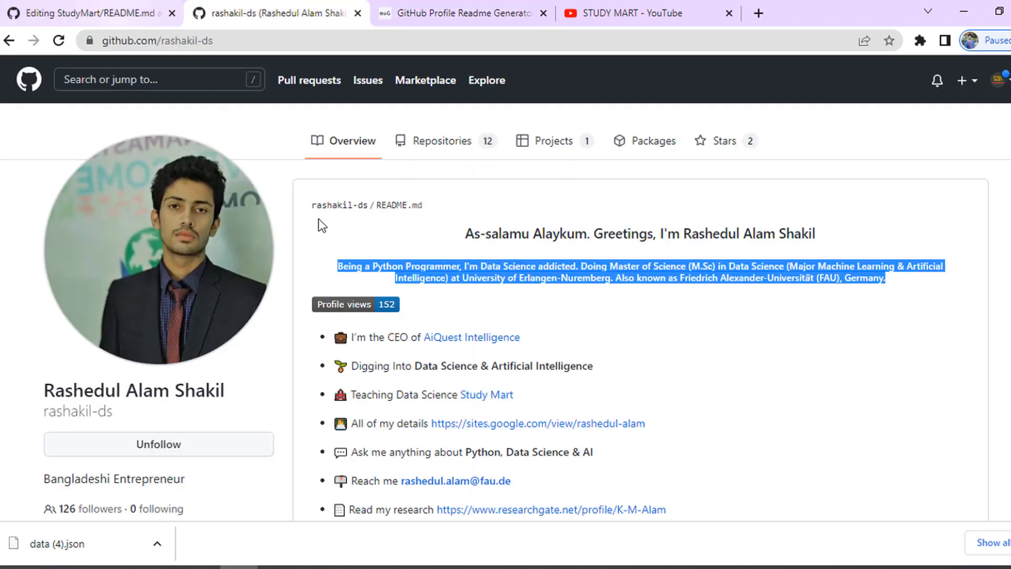
# - Replace the template text in StudyMart's README.md with the copied markdown and commit the change directly to the main branch
pyautogui.click(134, 10)
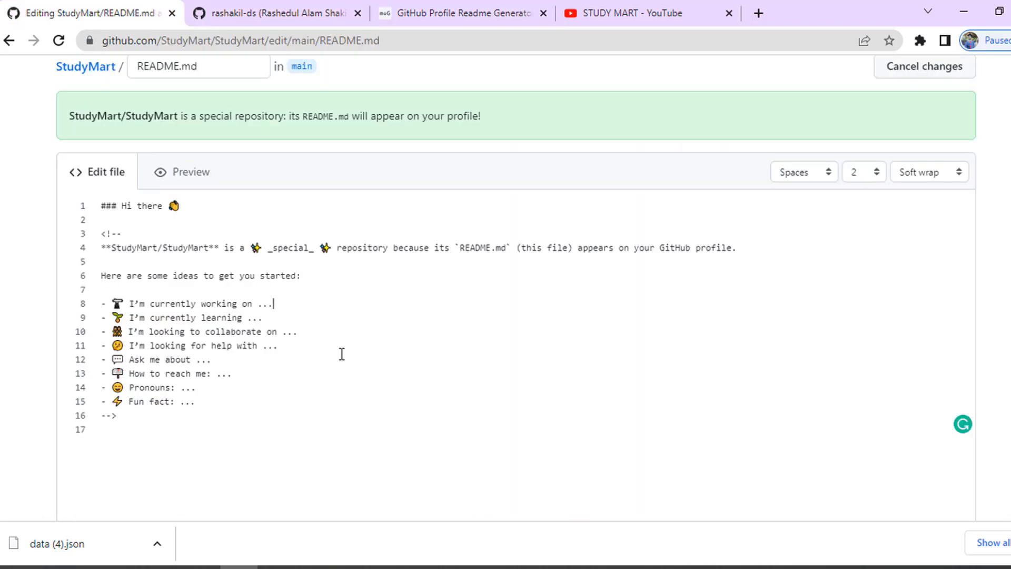
pyautogui.hotkey('ctrl', 'a')
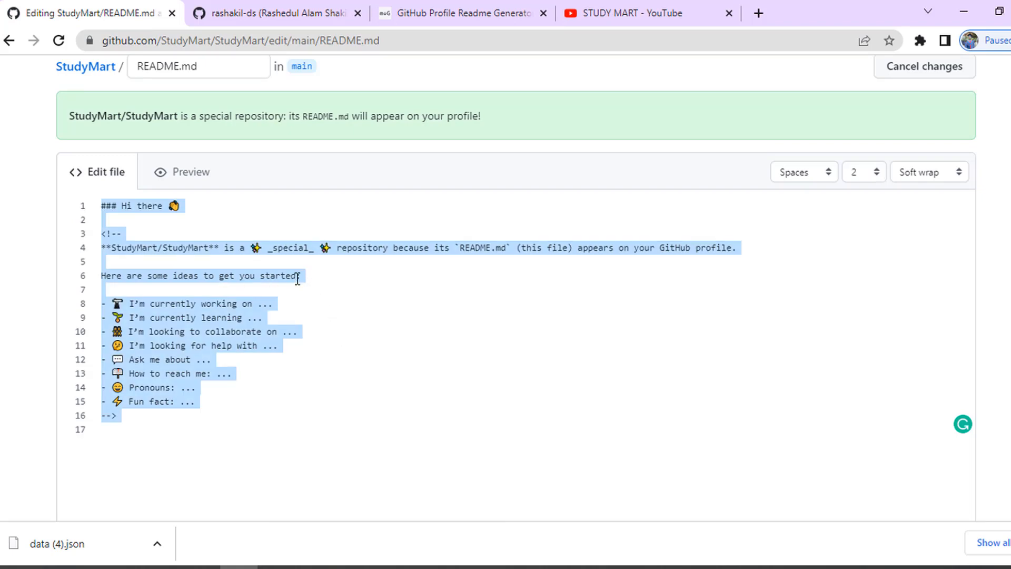
pyautogui.hotkey('ctrl', 'v')
pyautogui.scroll(8, 355, 335)
pyautogui.scroll(-8, 358, 335)
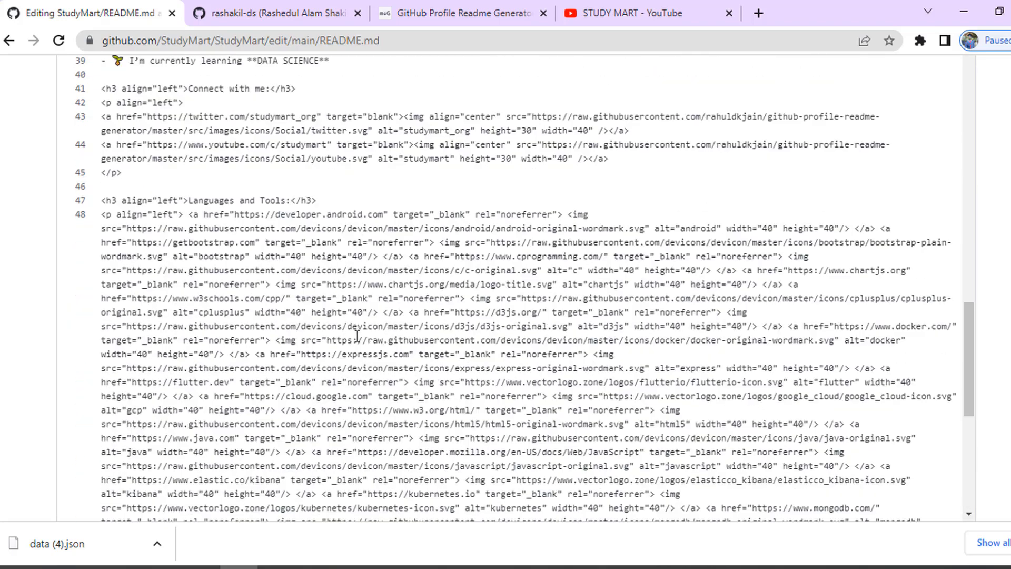
pyautogui.scroll(6, 1000, 243)
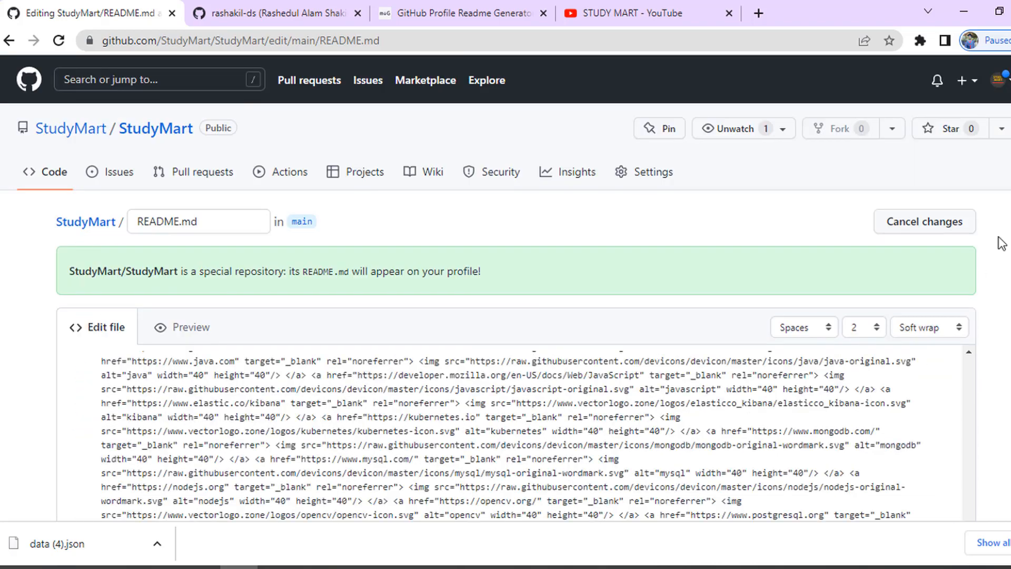
pyautogui.scroll(-10, 828, 309)
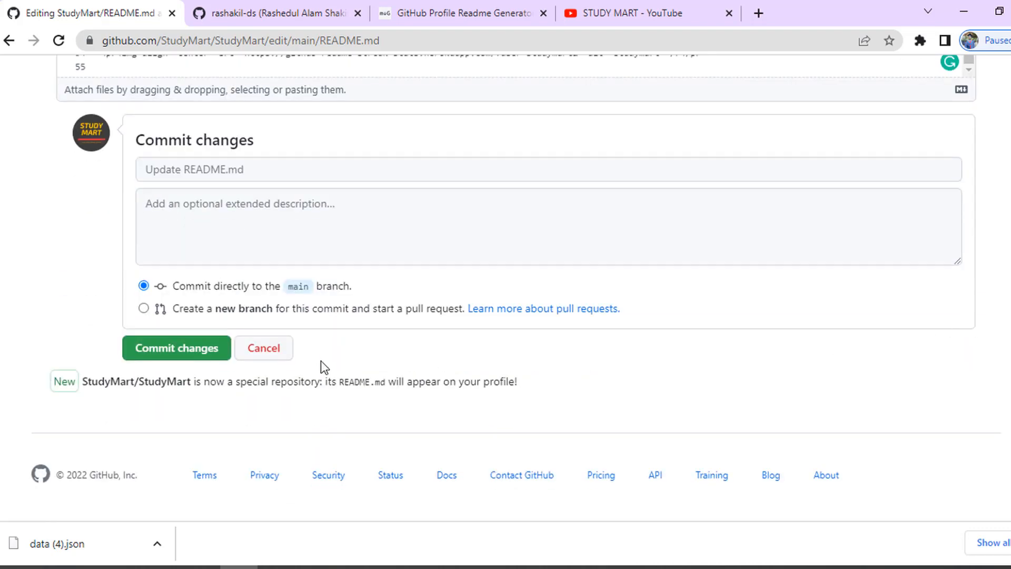
pyautogui.click(183, 353)
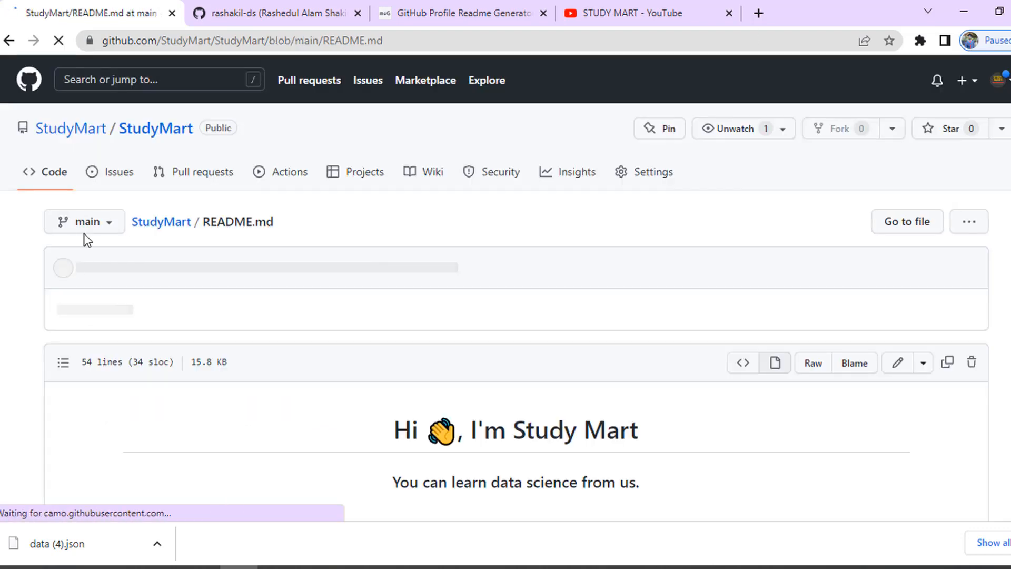
# - Look over the rendered README.md in the repository and open the StudyMart profile page
pyautogui.scroll(-7, 350, 400)
pyautogui.scroll(7, 349, 400)
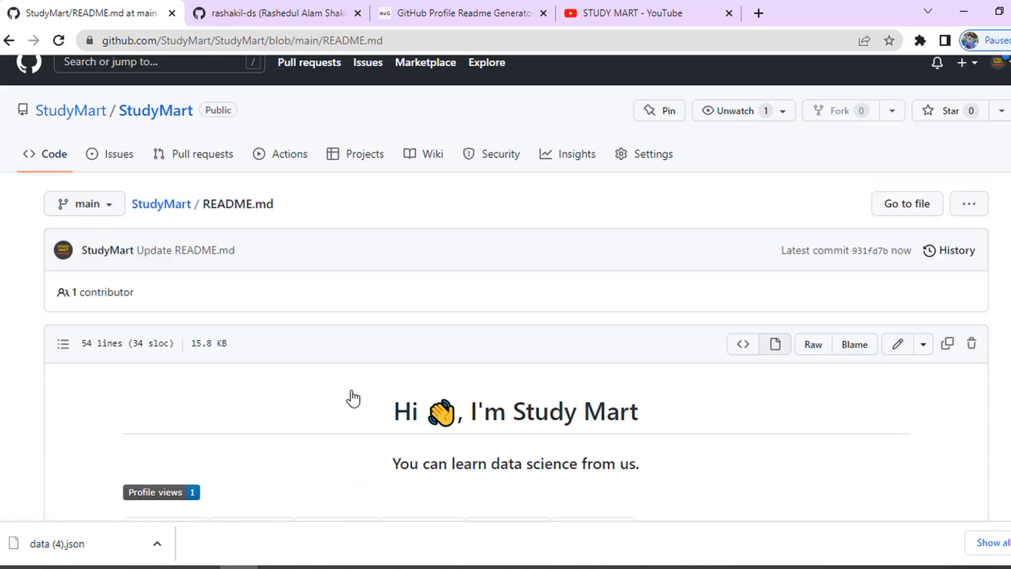
pyautogui.click(70, 135)
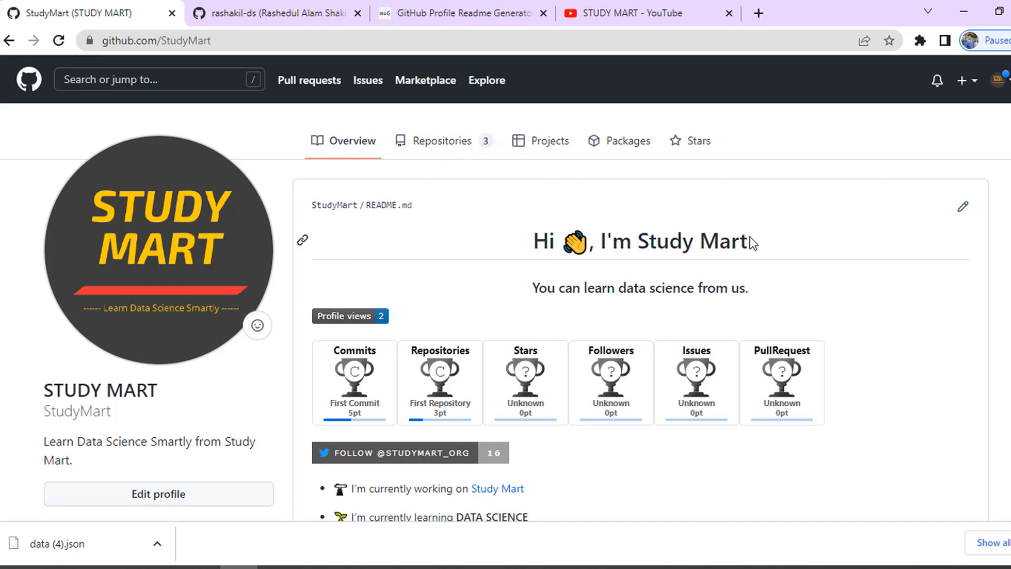
# - Review the README on the StudyMart profile, from the heading and trophies to the tool icons, language card and GitHub stats
pyautogui.scroll(-1, 752, 243)
pyautogui.moveTo(696, 210); pyautogui.dragTo(747, 210)
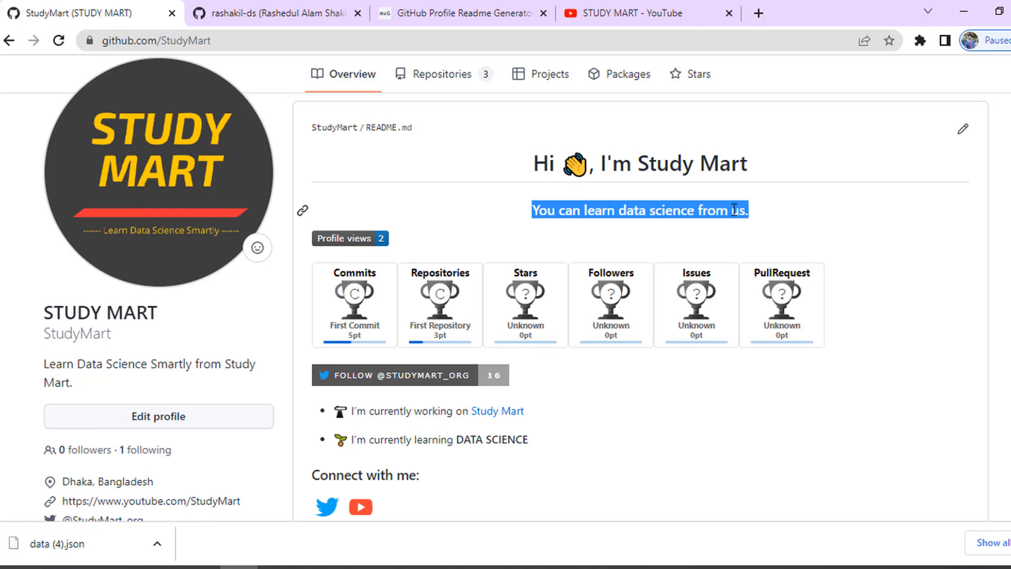
pyautogui.click(629, 217)
pyautogui.scroll(-6, 523, 253)
pyautogui.scroll(-15, 521, 254)
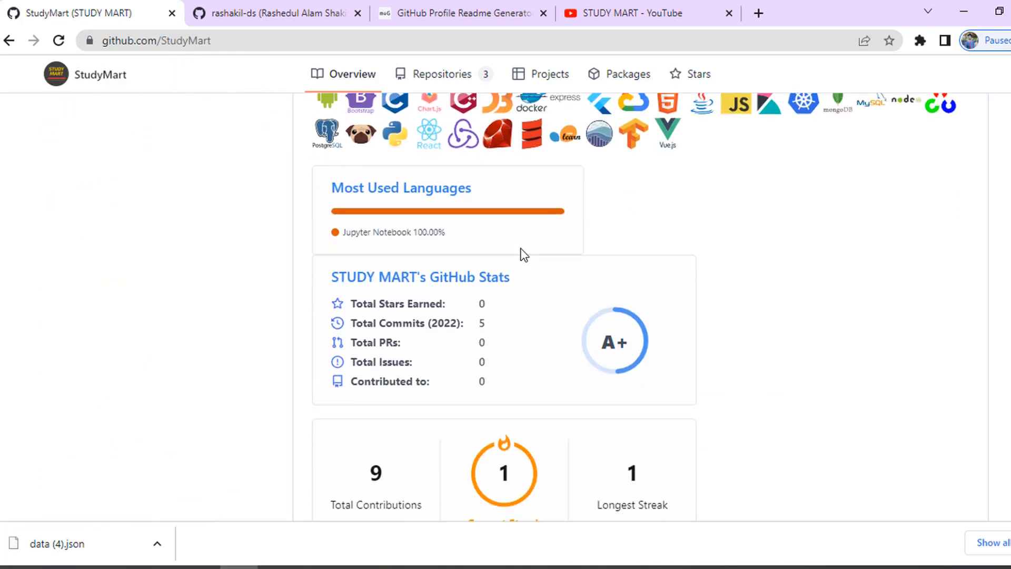
pyautogui.scroll(5, 584, 337)
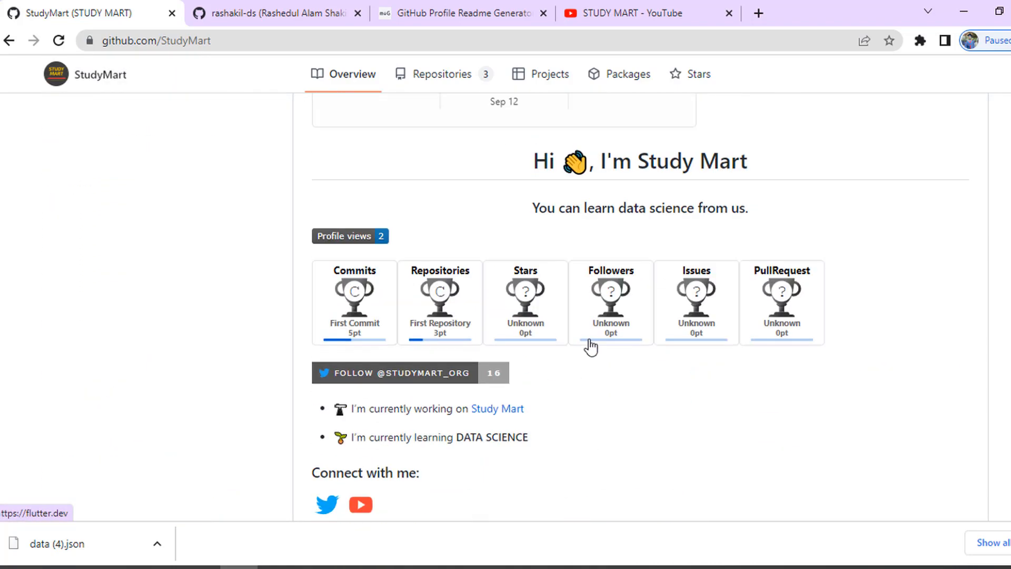
pyautogui.scroll(-9, 587, 339)
pyautogui.scroll(3, 516, 326)
pyautogui.scroll(-3, 533, 361)
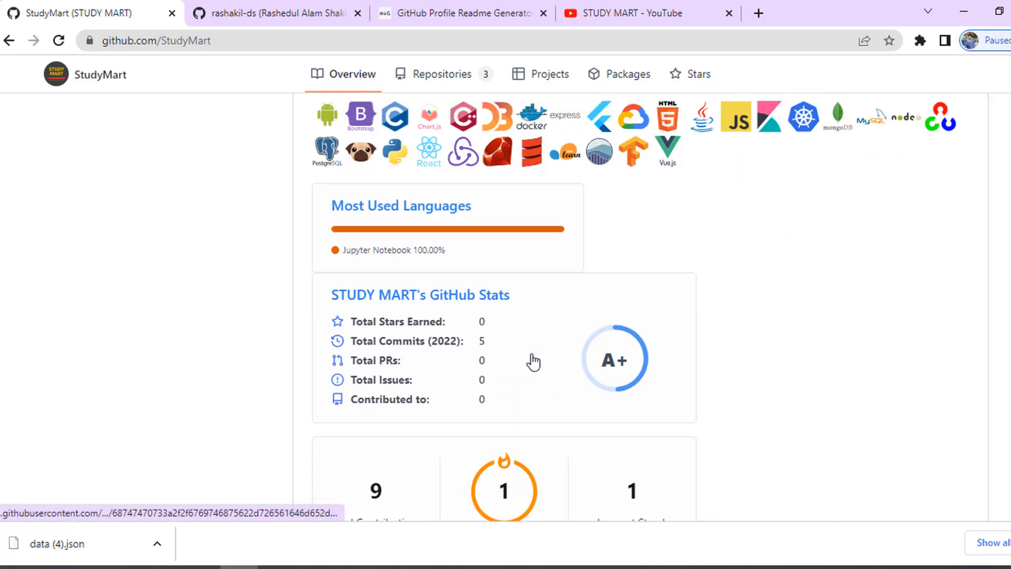
pyautogui.scroll(9, 532, 361)
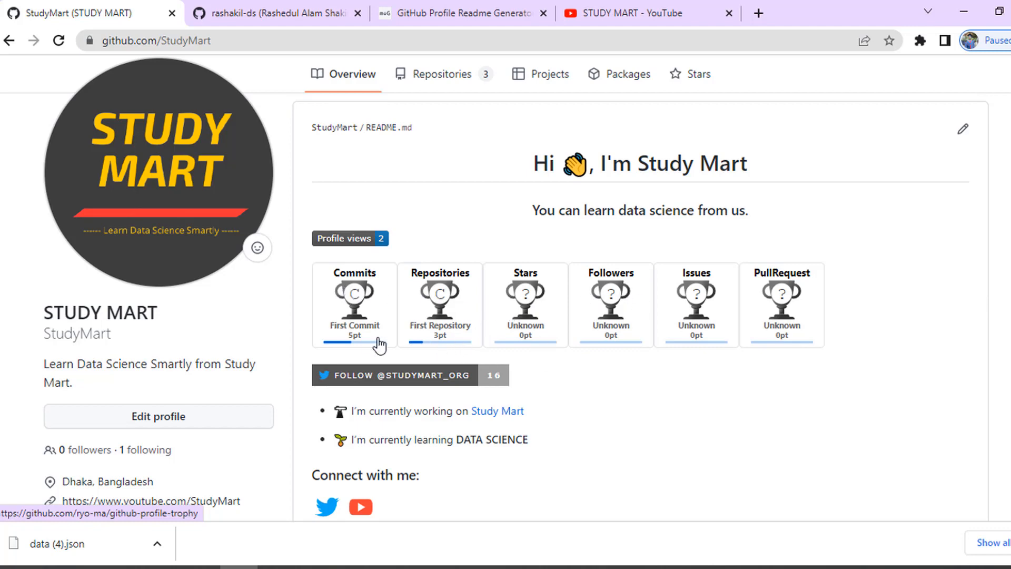
pyautogui.scroll(-1, 379, 344)
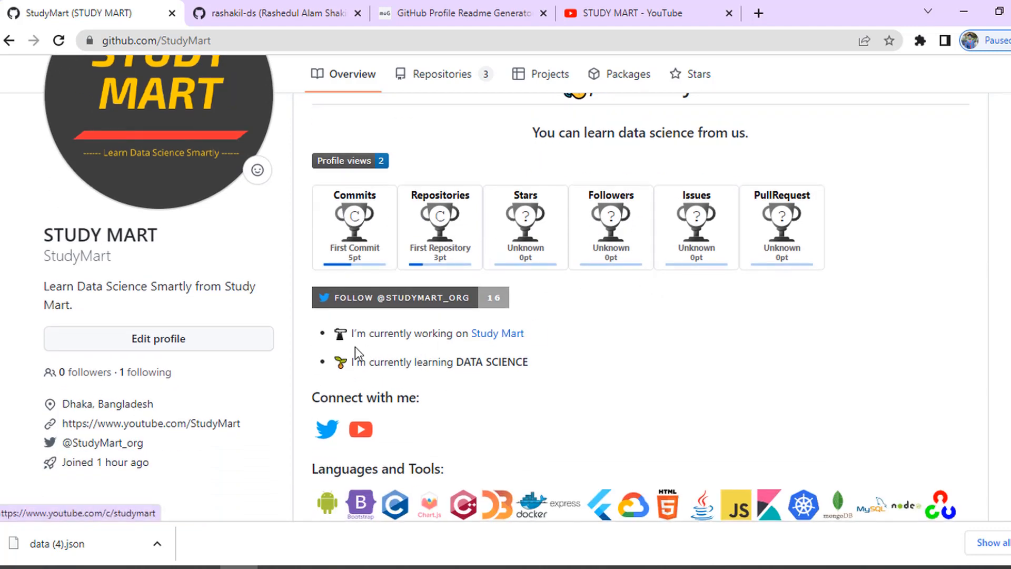
# - Return to the README generator, reopen the form for editing and look over its filled and empty Work fields
pyautogui.click(461, 13)
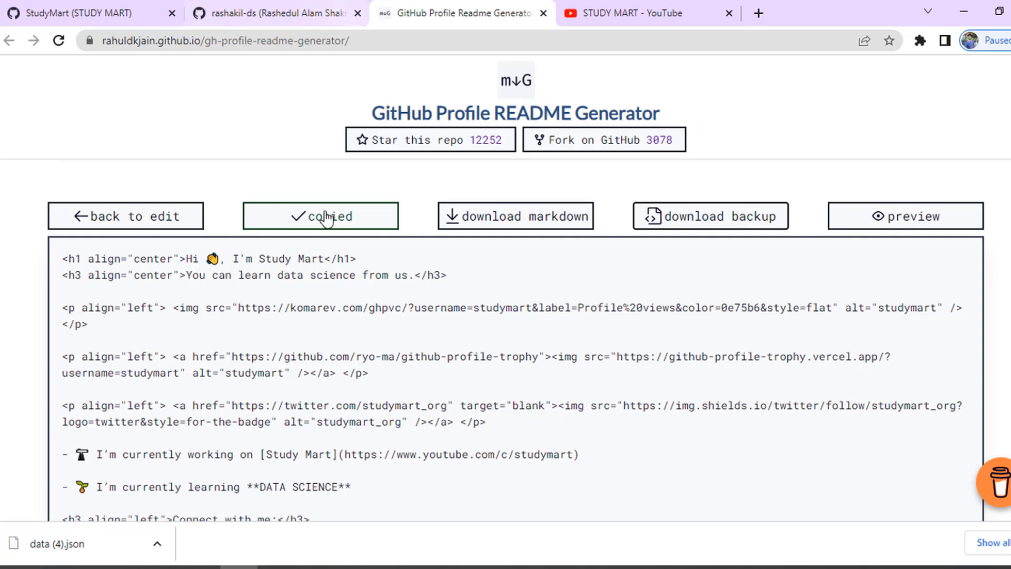
pyautogui.click(132, 220)
pyautogui.scroll(-3, 472, 315)
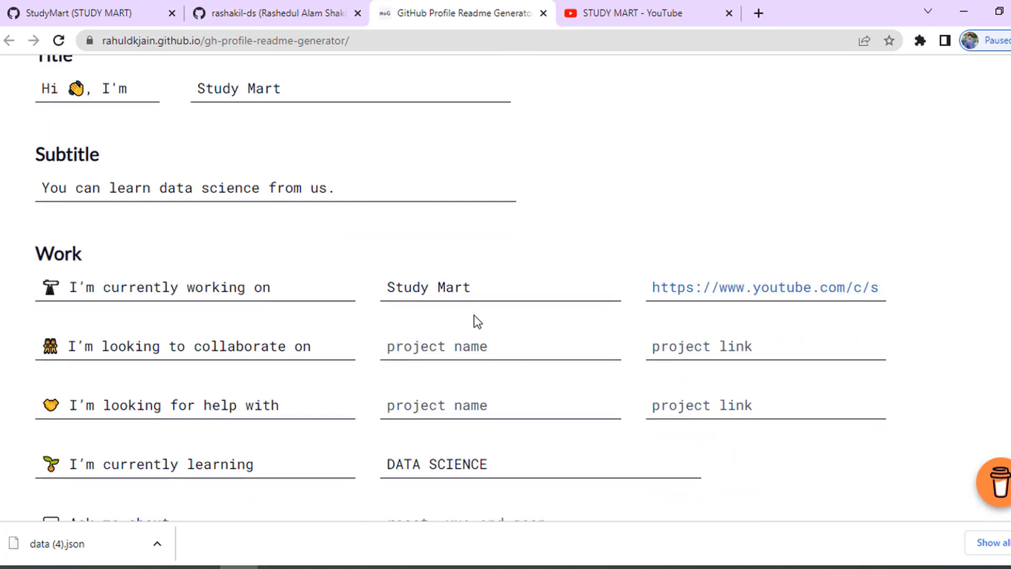
pyautogui.click(511, 285)
pyautogui.scroll(-4, 503, 323)
pyautogui.click(480, 230)
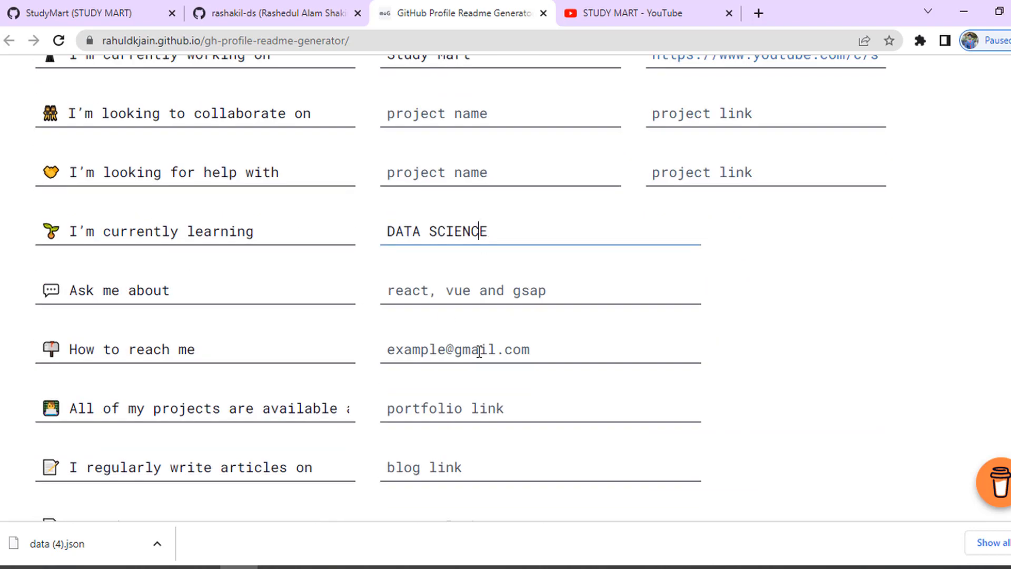
pyautogui.scroll(-3, 479, 363)
pyautogui.scroll(4, 468, 332)
pyautogui.scroll(-4, 461, 292)
pyautogui.scroll(1, 465, 353)
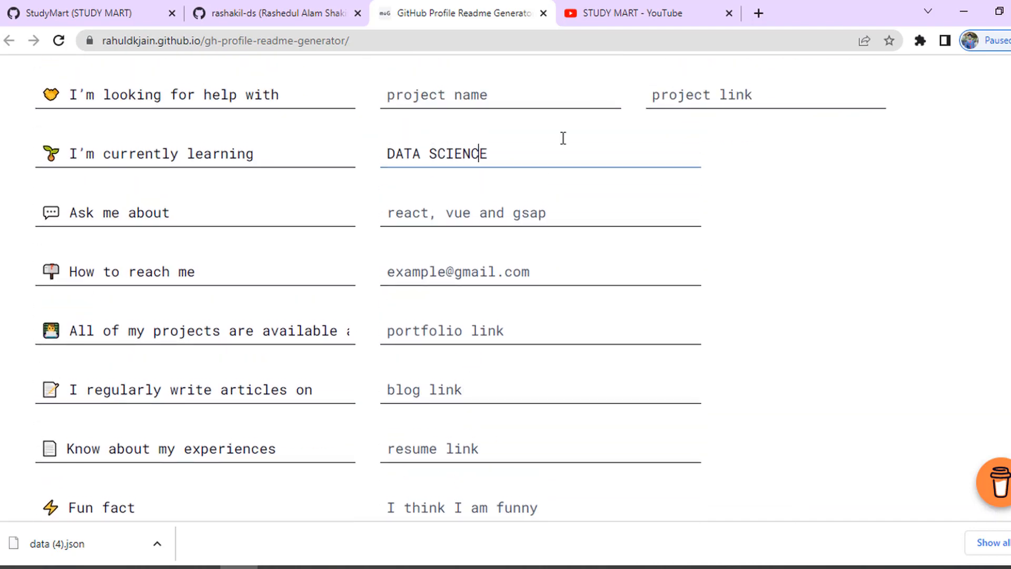
# - Compare the StudyMart profile with the form, examining the working-on and learning lines, social links and Languages and Tools icons
pyautogui.click(274, 13)
pyautogui.click(117, 4)
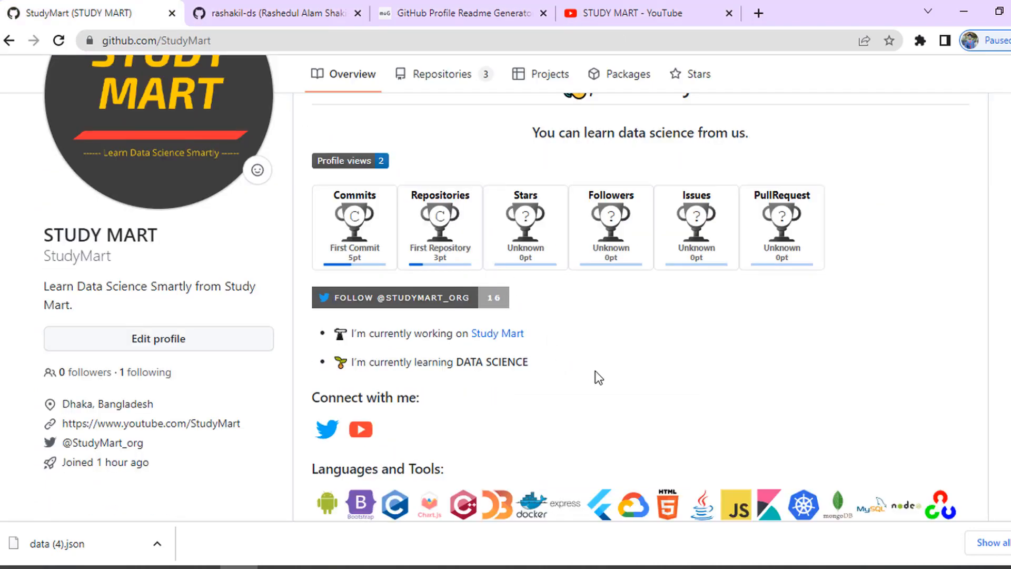
pyautogui.scroll(1, 582, 378)
pyautogui.scroll(-3, 582, 378)
pyautogui.moveTo(413, 255); pyautogui.dragTo(457, 254)
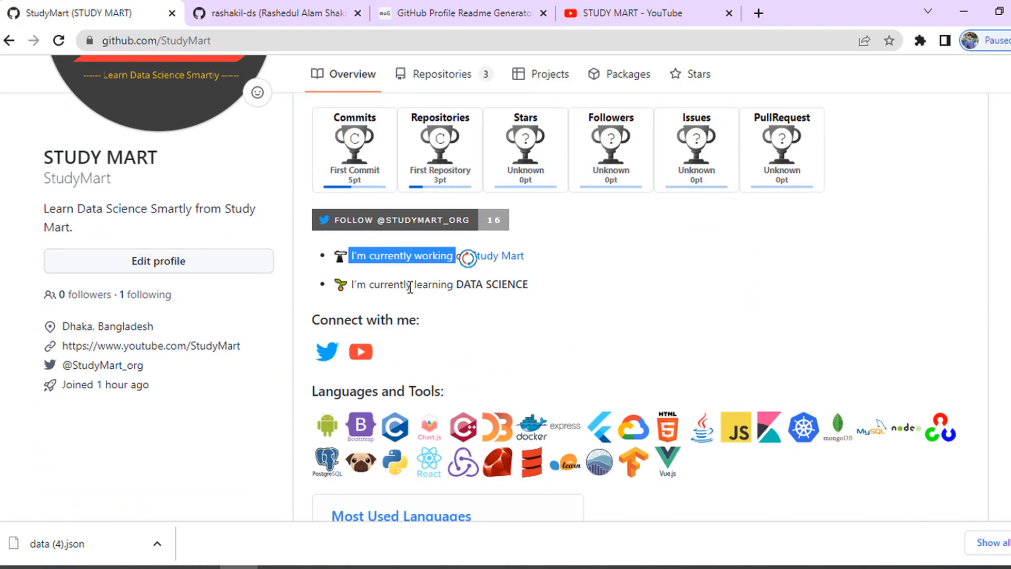
pyautogui.moveTo(379, 286); pyautogui.dragTo(439, 286)
pyautogui.click(518, 287)
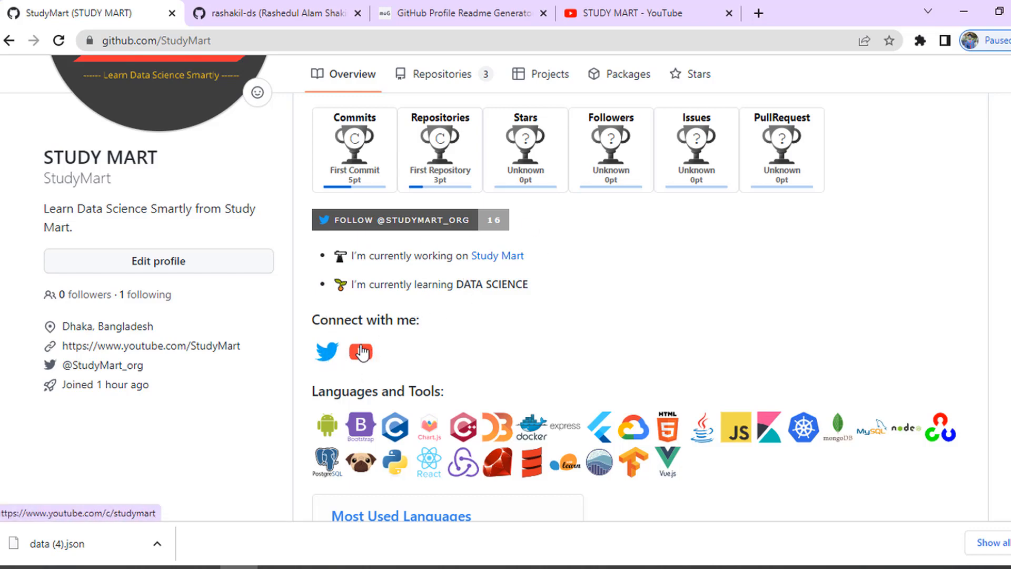
pyautogui.scroll(-1, 316, 369)
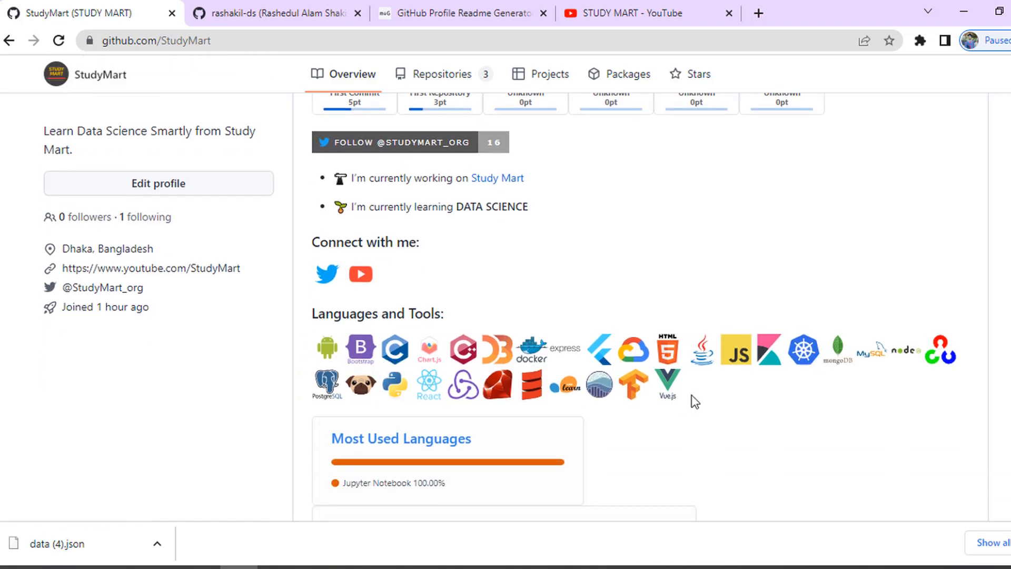
pyautogui.scroll(-1, 694, 402)
pyautogui.scroll(5, 694, 402)
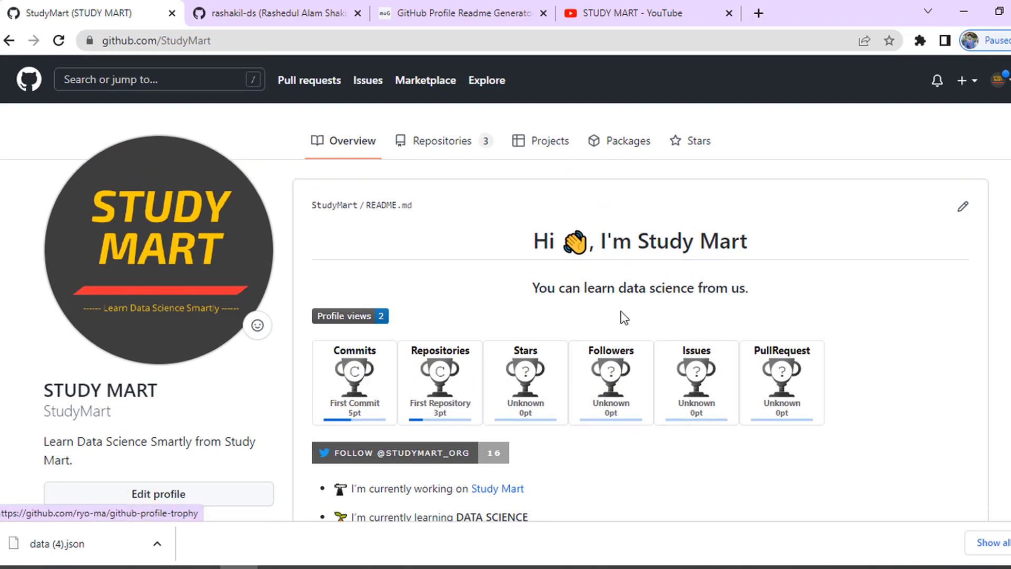
# - In the README generator's add-ons, turn off the visitors count badge and the twitter badge
pyautogui.click(222, 6)
pyautogui.click(477, 7)
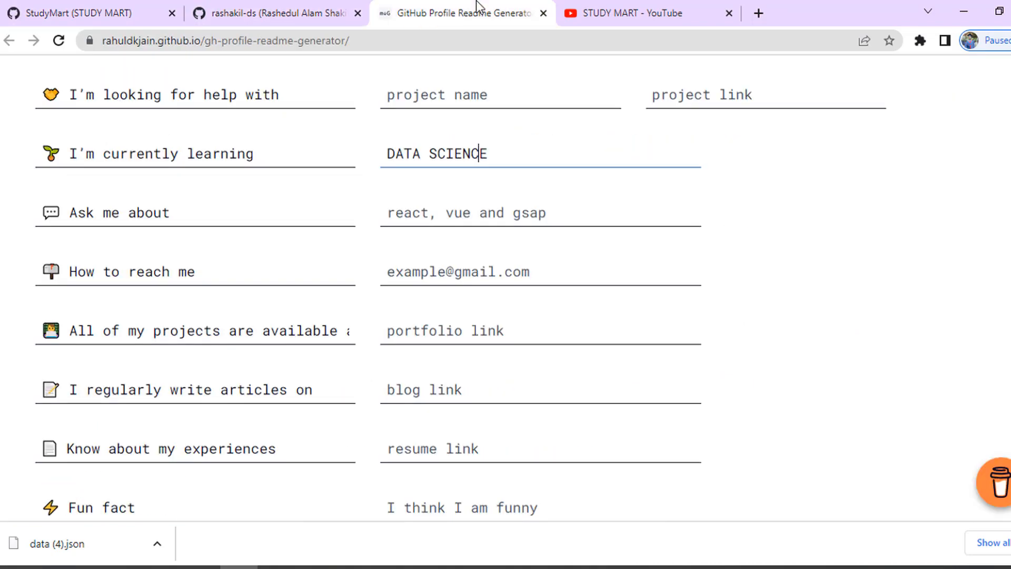
pyautogui.scroll(-20, 216, 377)
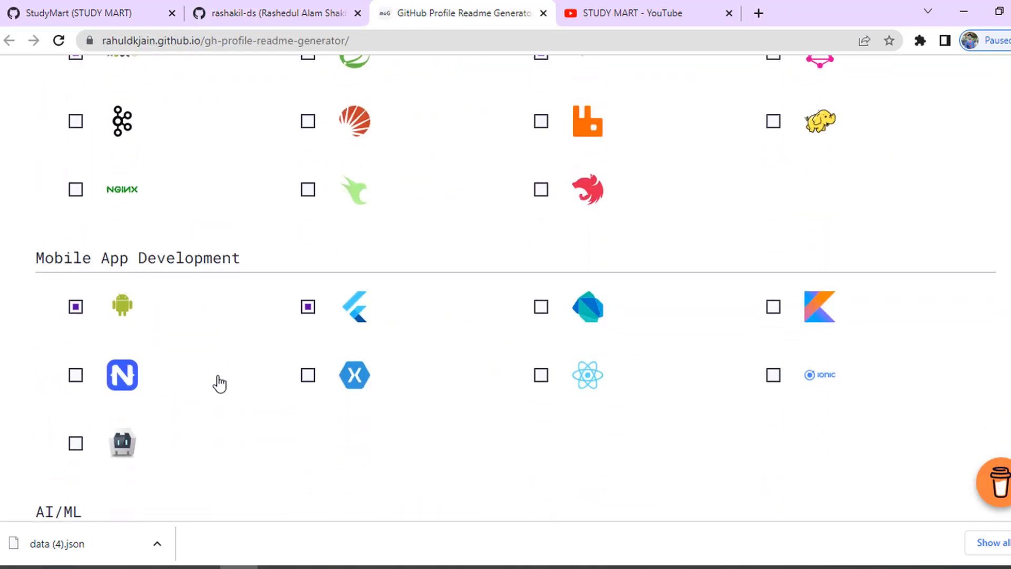
pyautogui.scroll(-20, 219, 385)
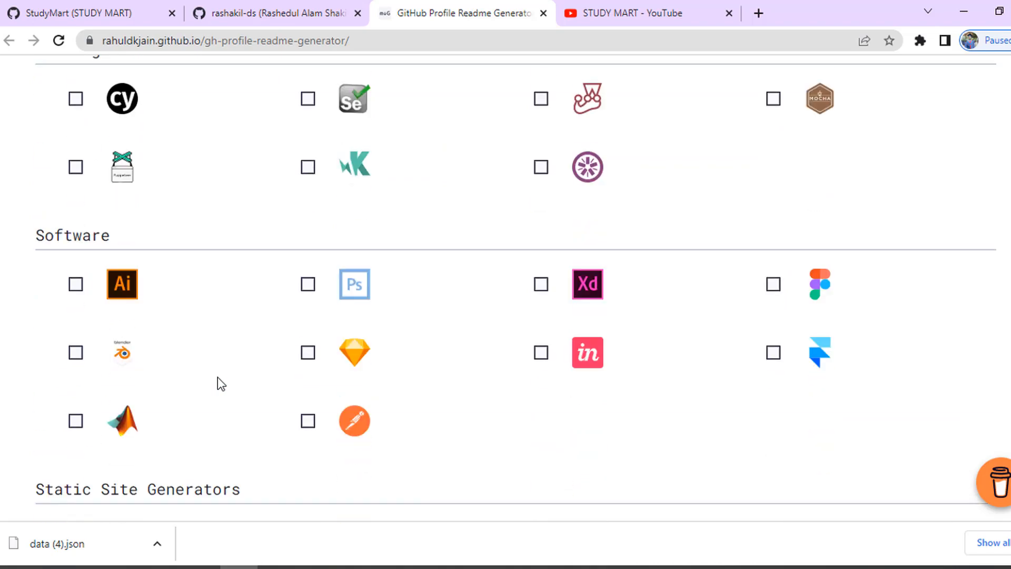
pyautogui.scroll(-20, 217, 377)
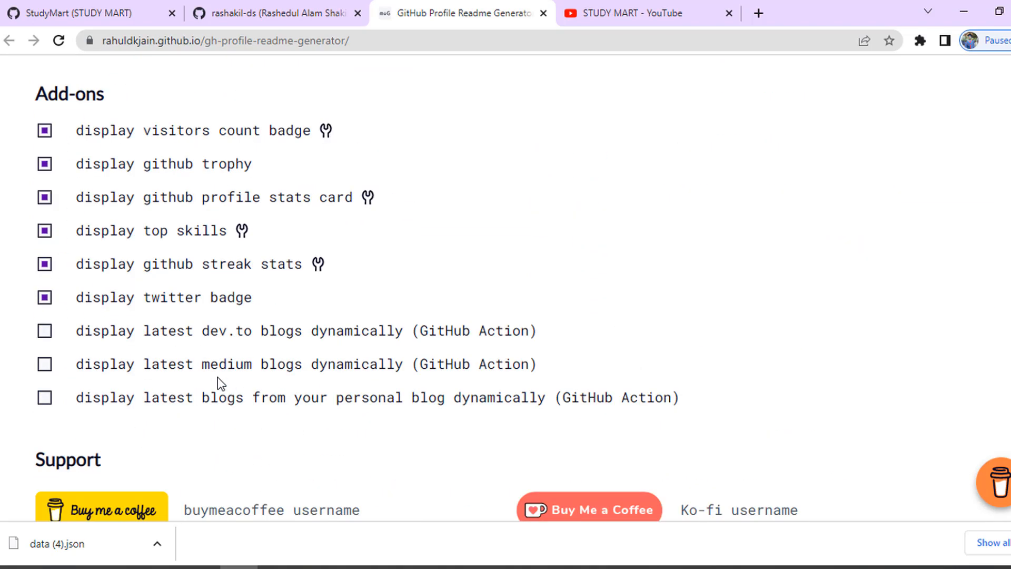
pyautogui.scroll(3, 216, 377)
pyautogui.click(113, 287)
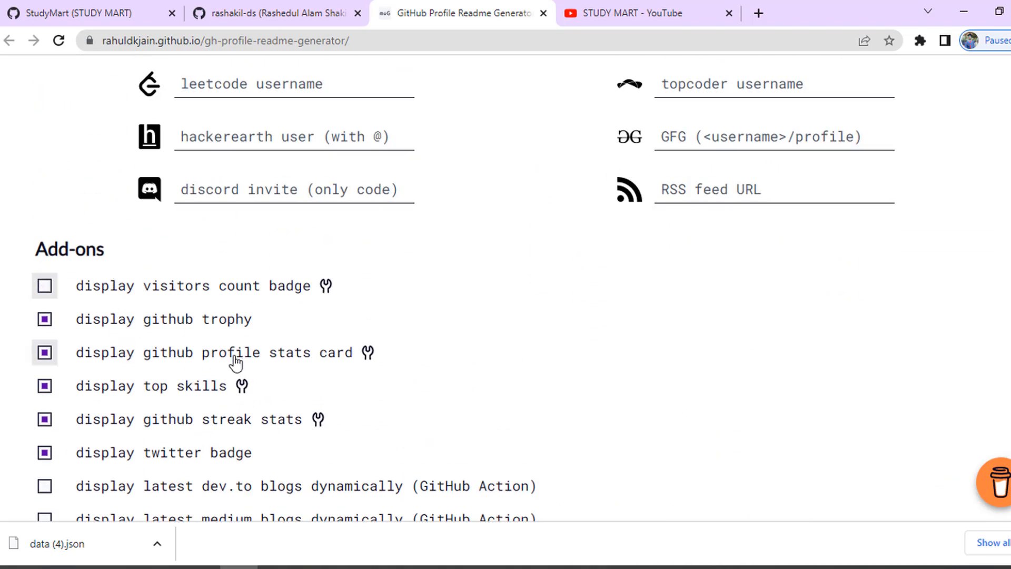
pyautogui.scroll(-1, 228, 366)
pyautogui.click(108, 384)
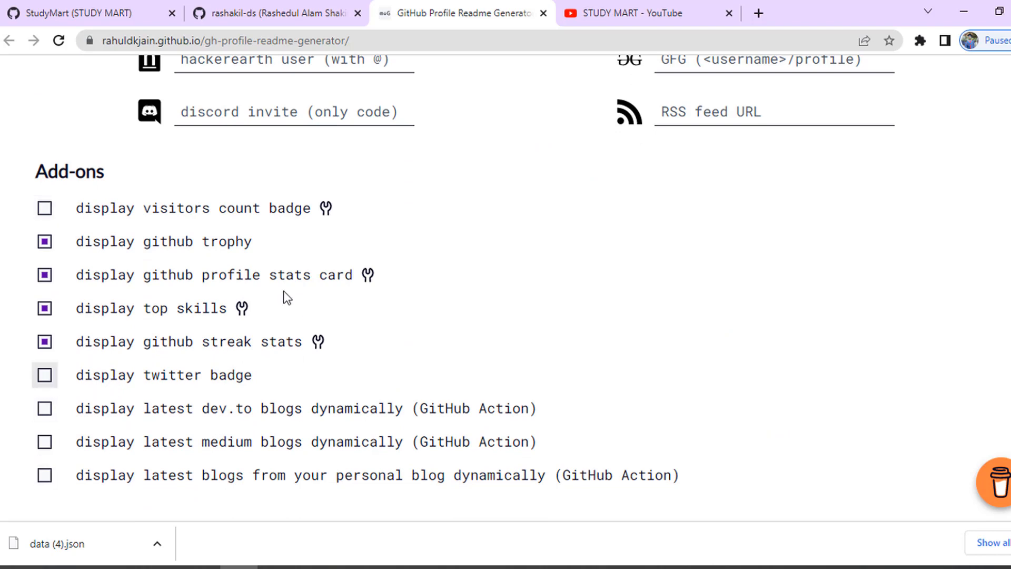
# - Generate the README again with the reduced add-ons and copy the resulting markdown
pyautogui.scroll(-5, 516, 392)
pyautogui.scroll(-1, 291, 349)
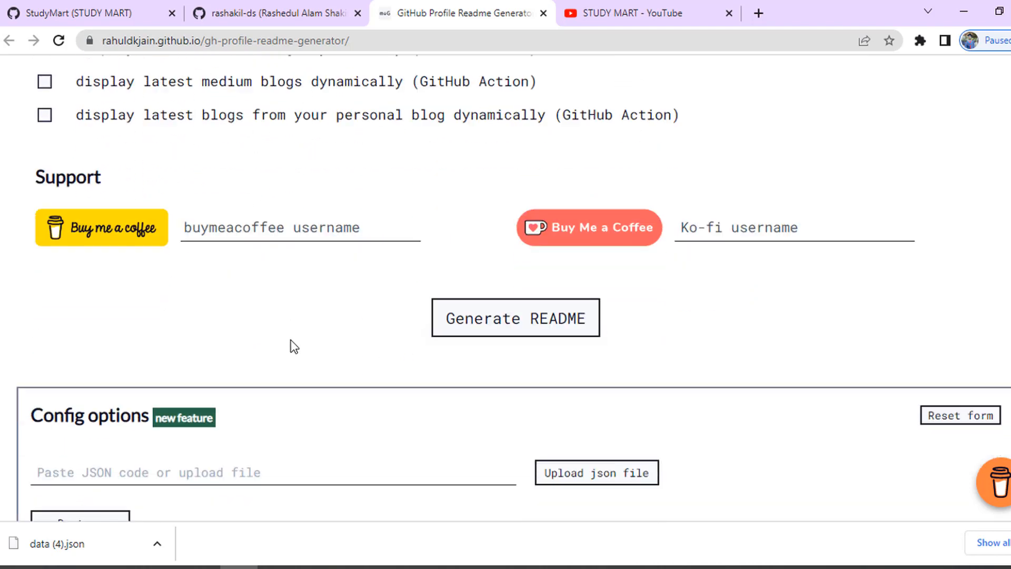
pyautogui.click(492, 297)
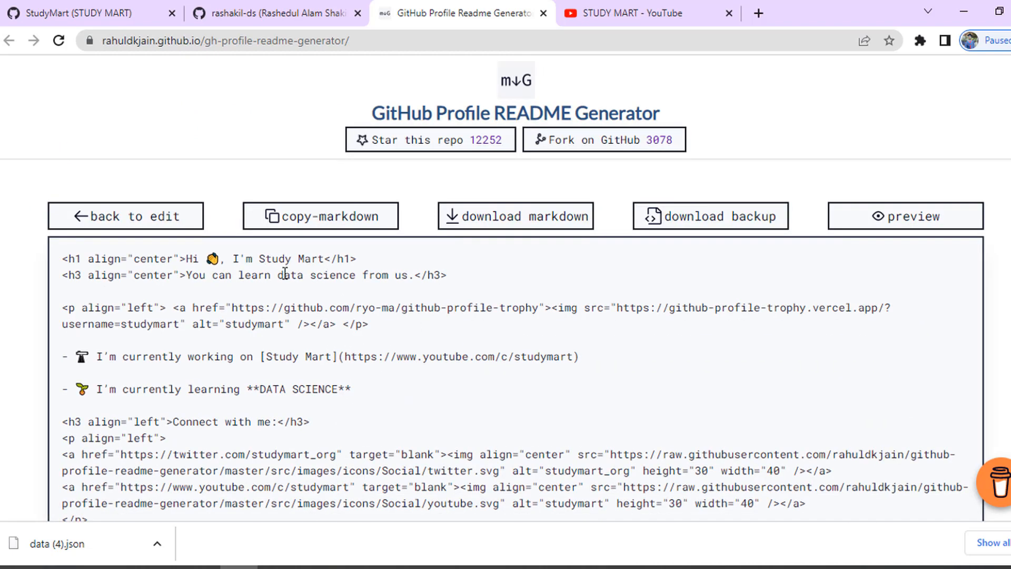
pyautogui.click(327, 220)
# - Open the StudyMart profile's README.md for editing and replace its entire contents with the newly copied markdown
pyautogui.click(199, 6)
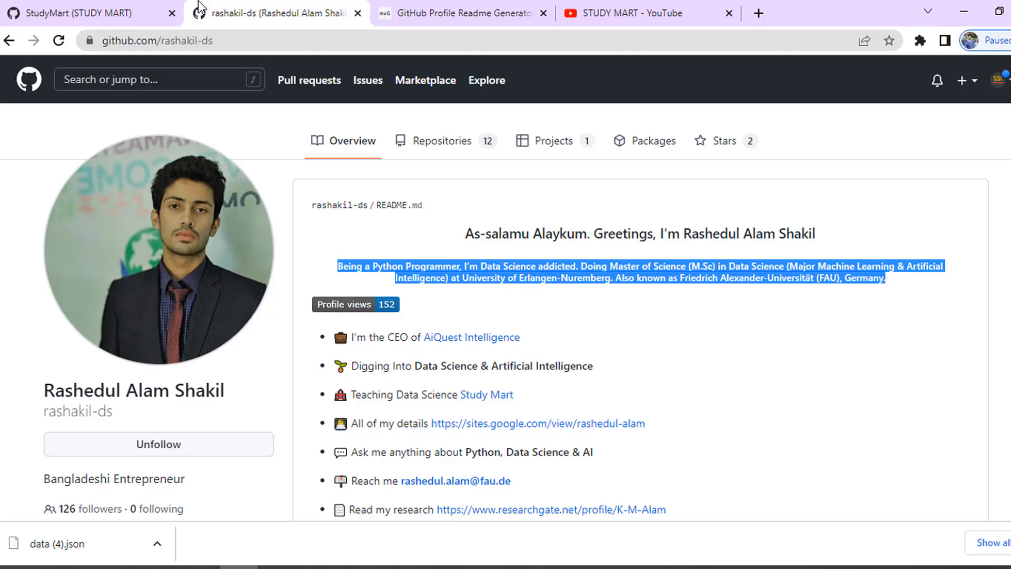
pyautogui.click(147, 8)
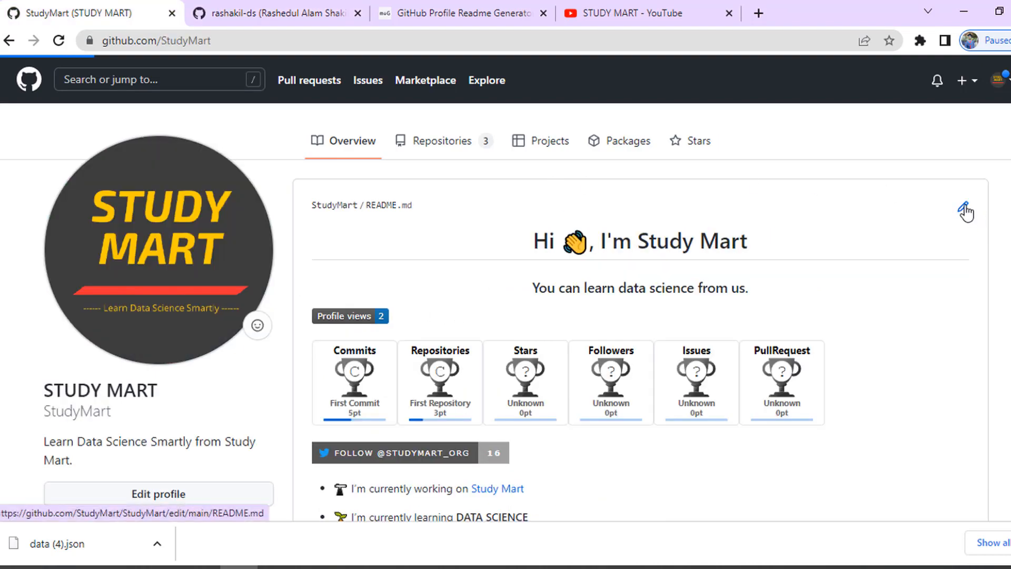
pyautogui.click(964, 210)
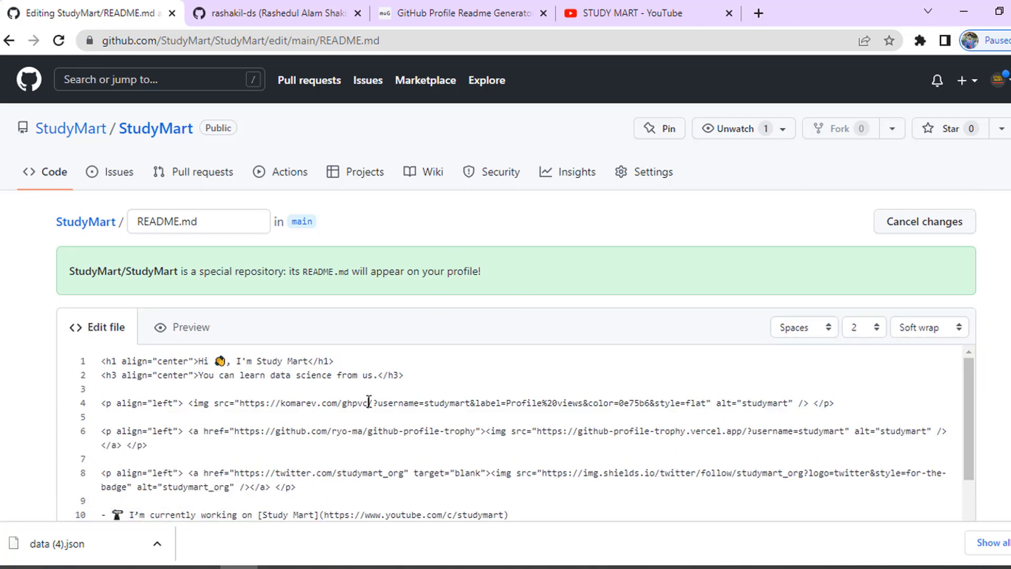
pyautogui.hotkey('ctrl', 'a')
pyautogui.hotkey('ctrl', 'v')
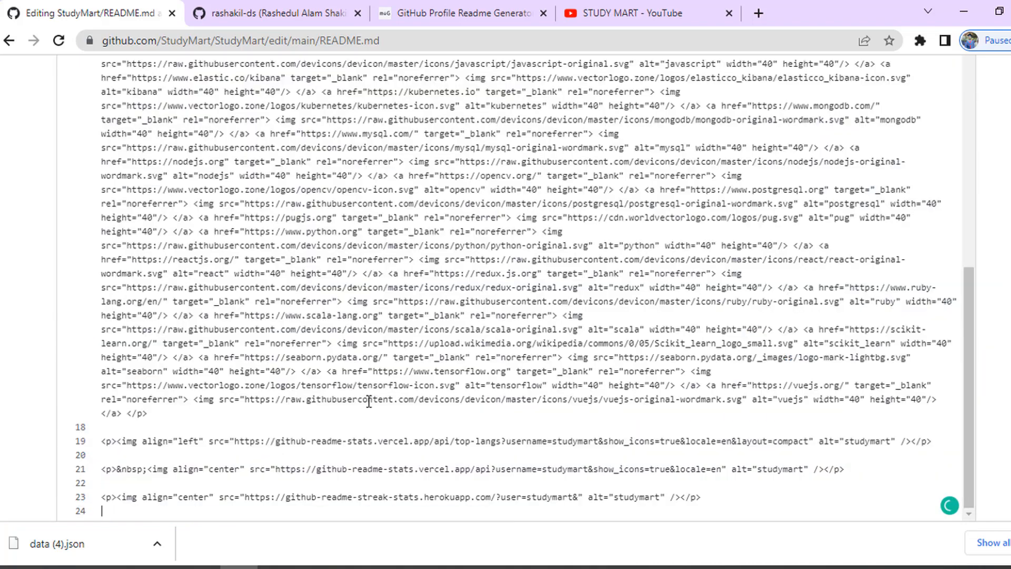
# - Commit the README.md changes and return to the StudyMart profile page
pyautogui.scroll(-8, 368, 401)
pyautogui.click(151, 348)
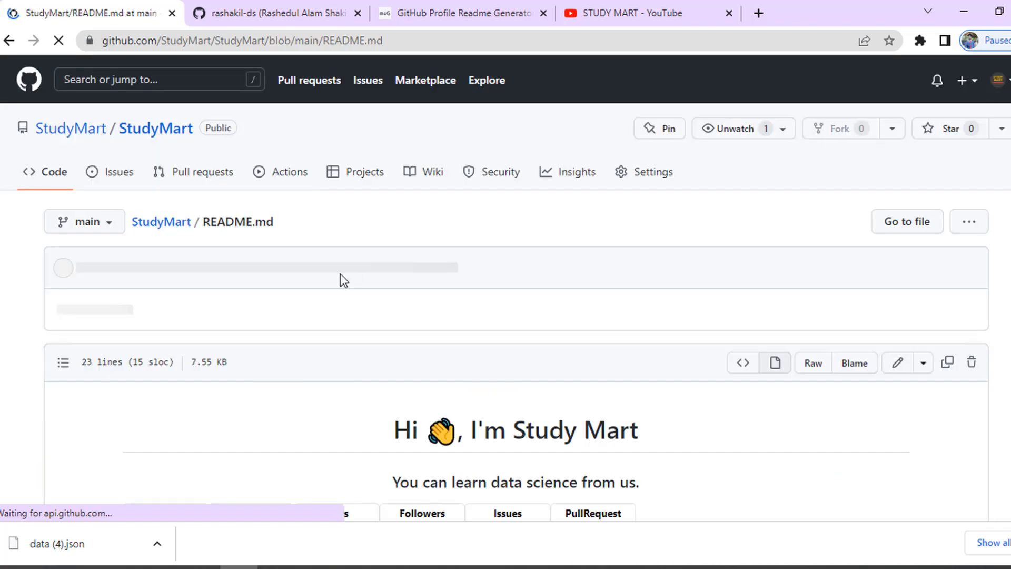
pyautogui.scroll(-5, 583, 253)
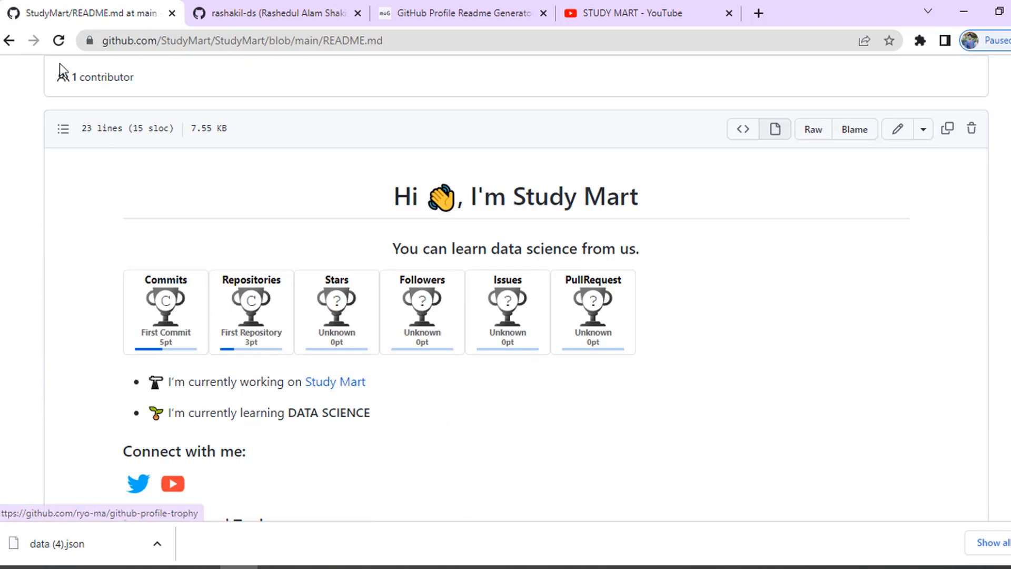
pyautogui.scroll(5, 136, 166)
pyautogui.click(151, 223)
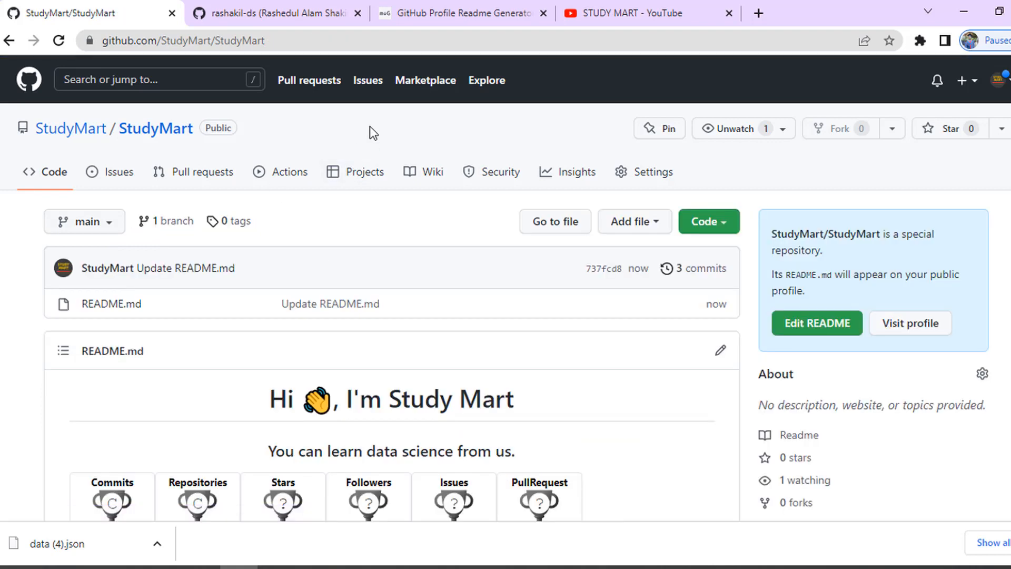
pyautogui.click(68, 127)
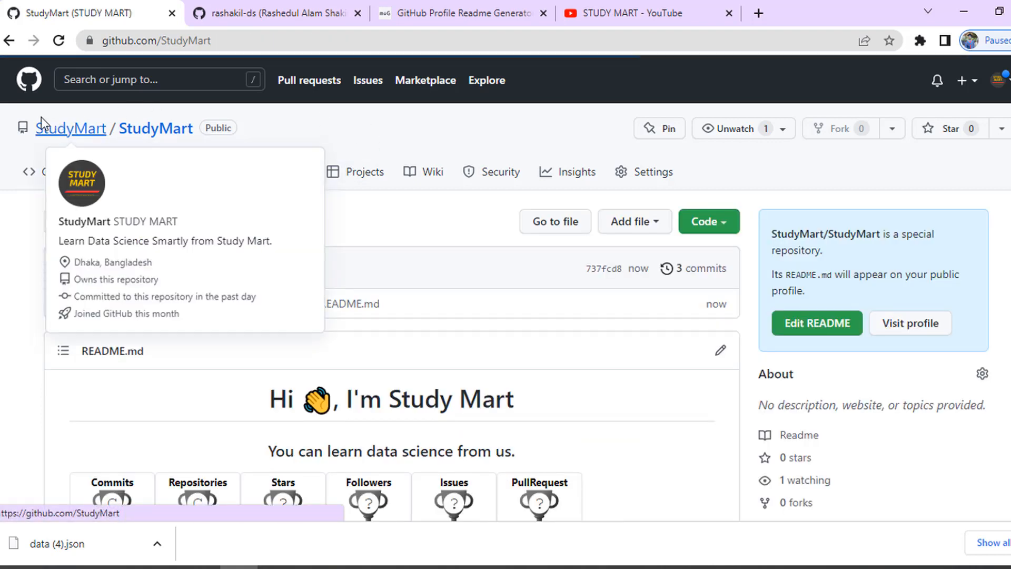
# - Examine the updated StudyMart profile, including the trophies, most used languages, GitHub stats and streak cards
pyautogui.scroll(-6, 696, 306)
pyautogui.scroll(-6, 696, 305)
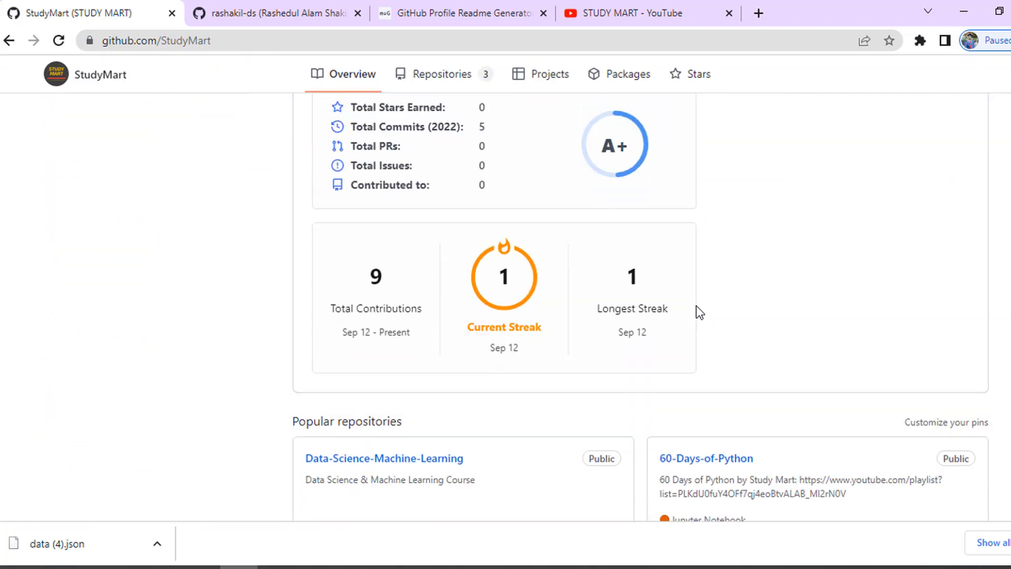
pyautogui.scroll(6, 731, 359)
pyautogui.scroll(5, 622, 322)
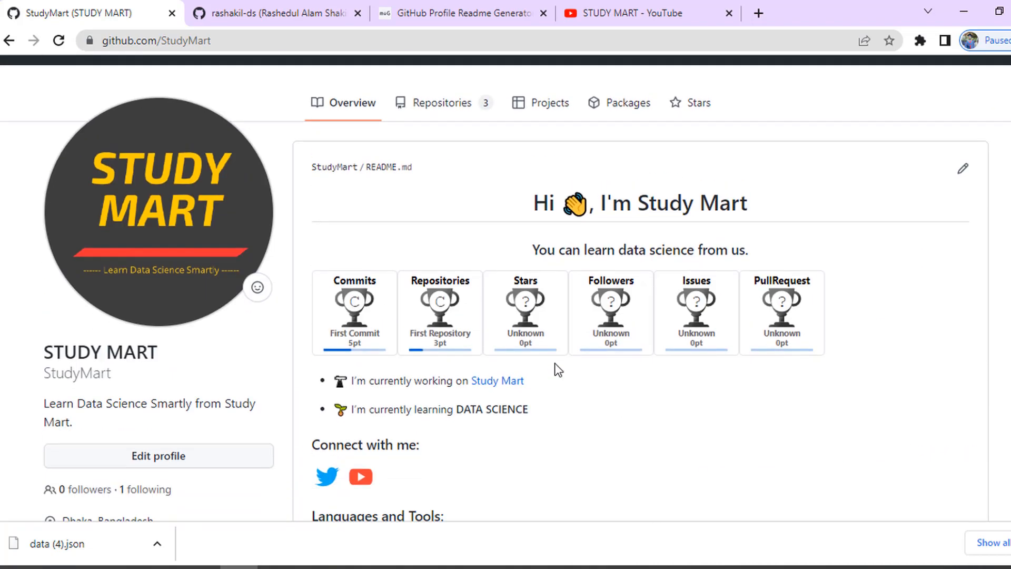
pyautogui.scroll(-15, 553, 365)
pyautogui.scroll(15, 576, 315)
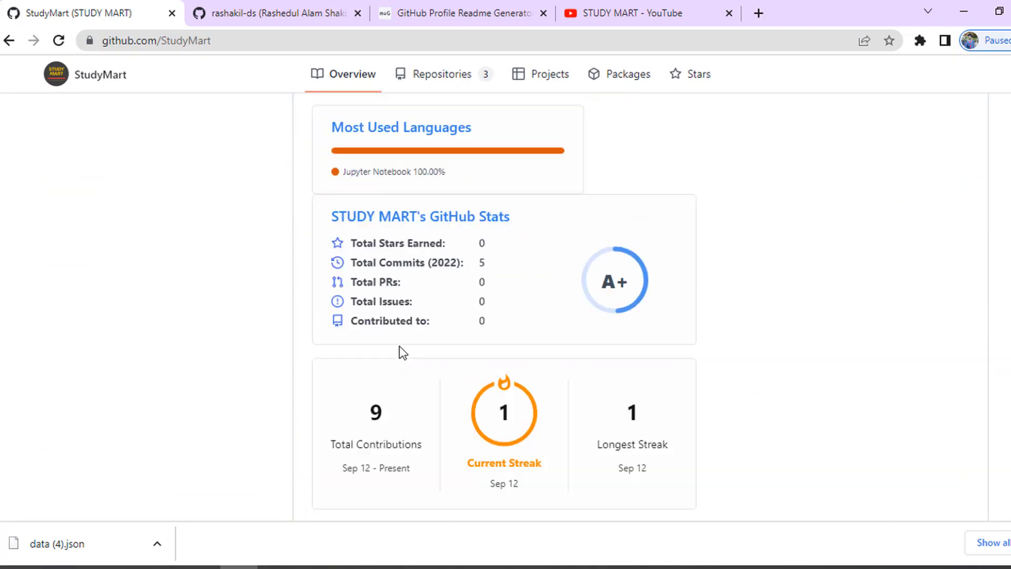
# - Reopen the README generator's form for editing and turn off the GitHub trophy and GitHub streak stats add-ons
pyautogui.click(273, 15)
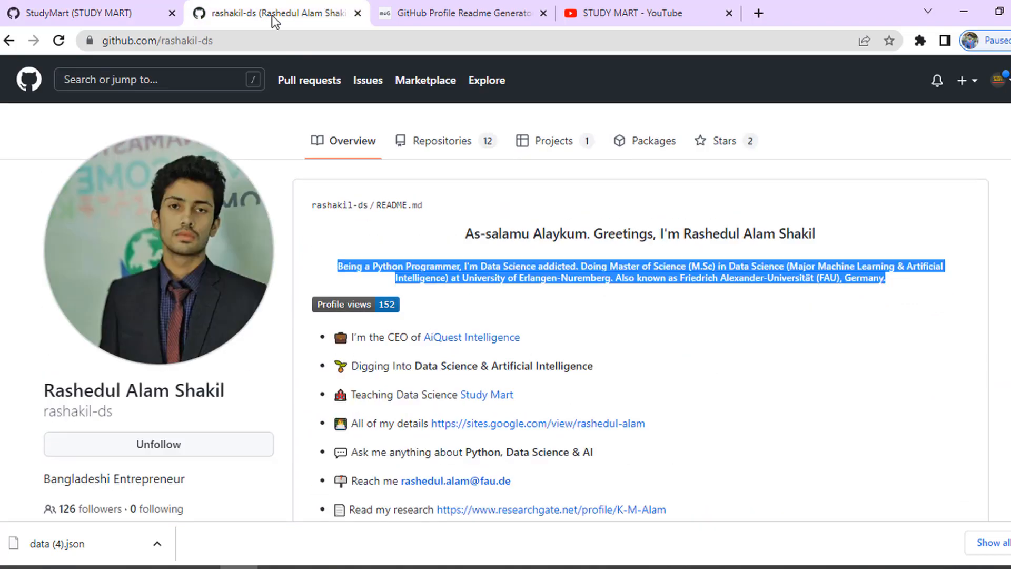
pyautogui.click(488, 2)
pyautogui.click(94, 230)
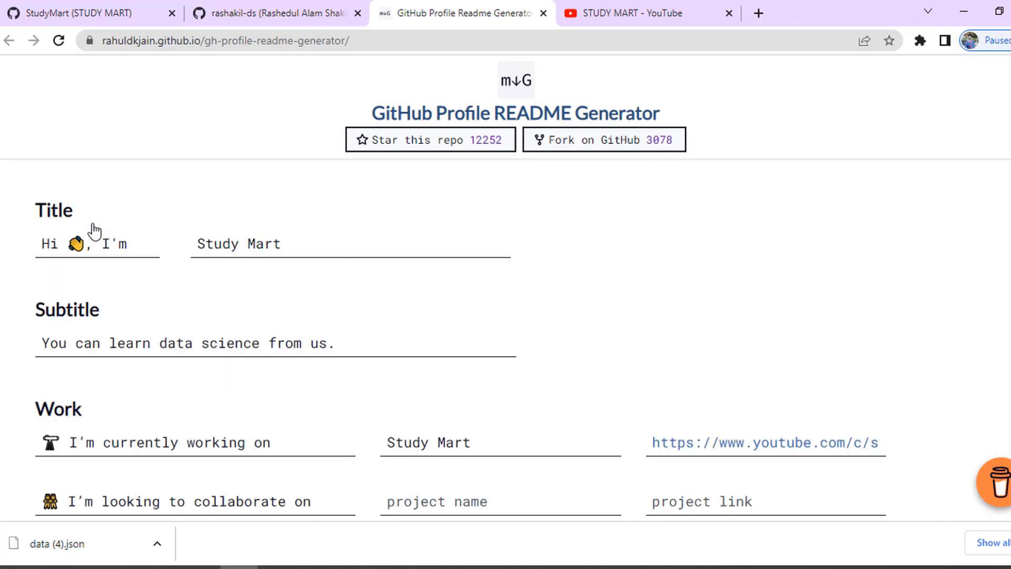
pyautogui.scroll(-20, 203, 318)
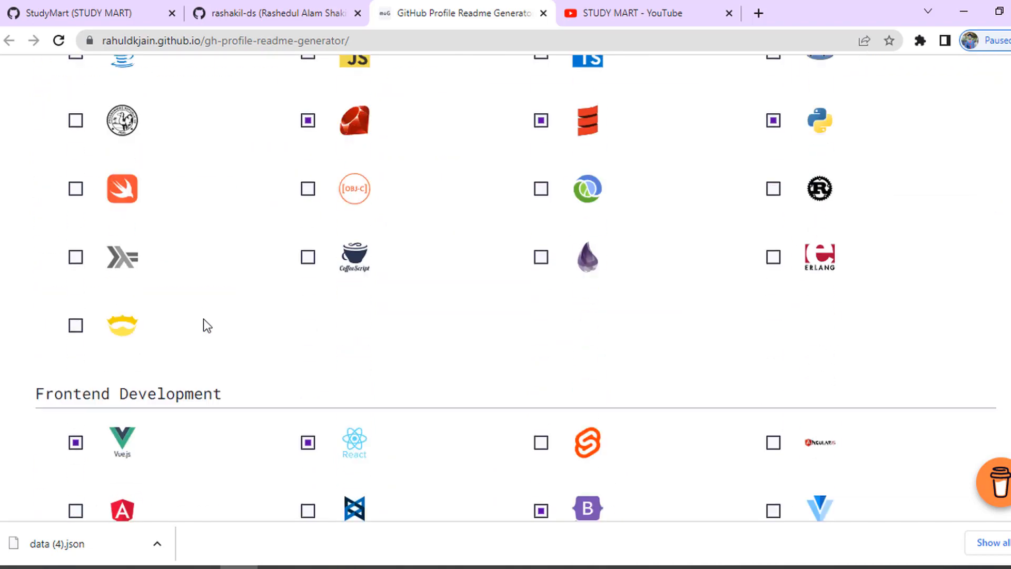
pyautogui.scroll(-20, 203, 319)
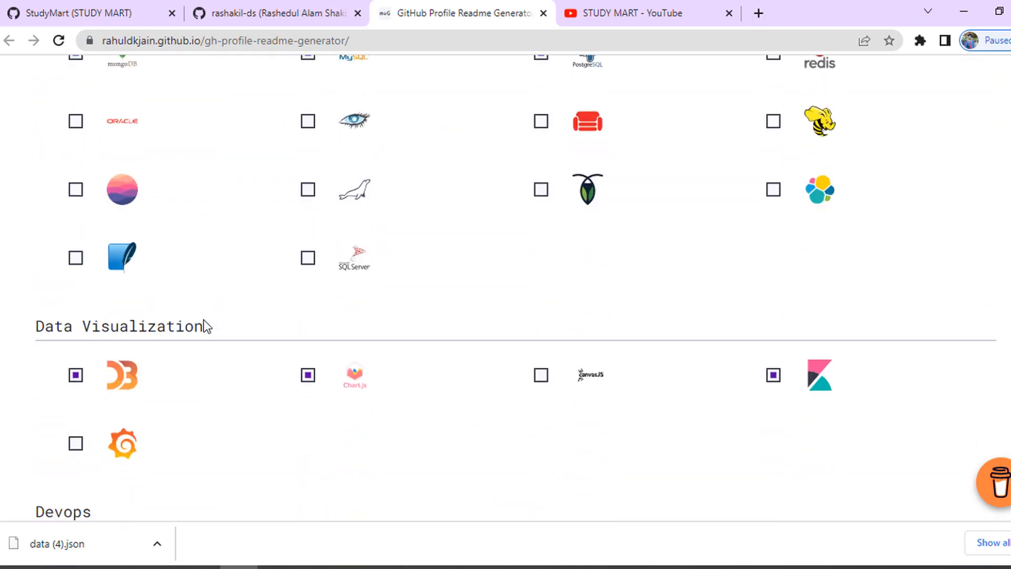
pyautogui.scroll(-20, 203, 319)
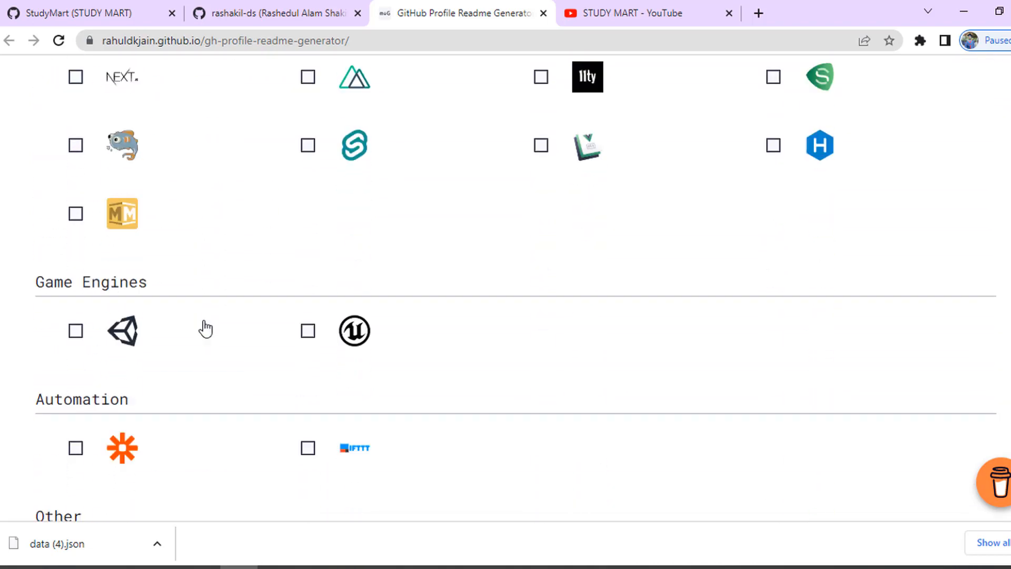
pyautogui.scroll(-12, 204, 327)
pyautogui.scroll(3, 203, 327)
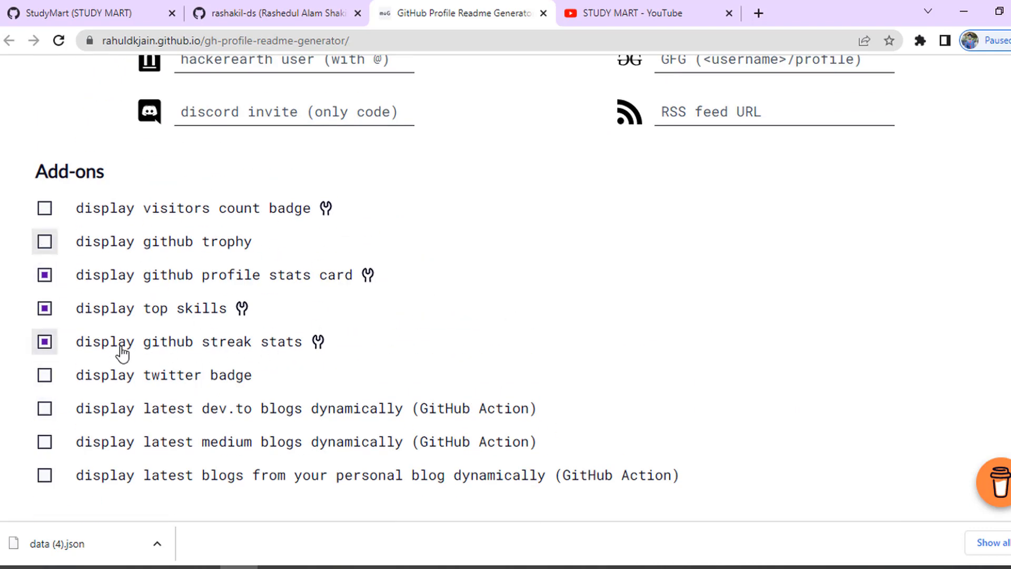
pyautogui.scroll(-6, 240, 404)
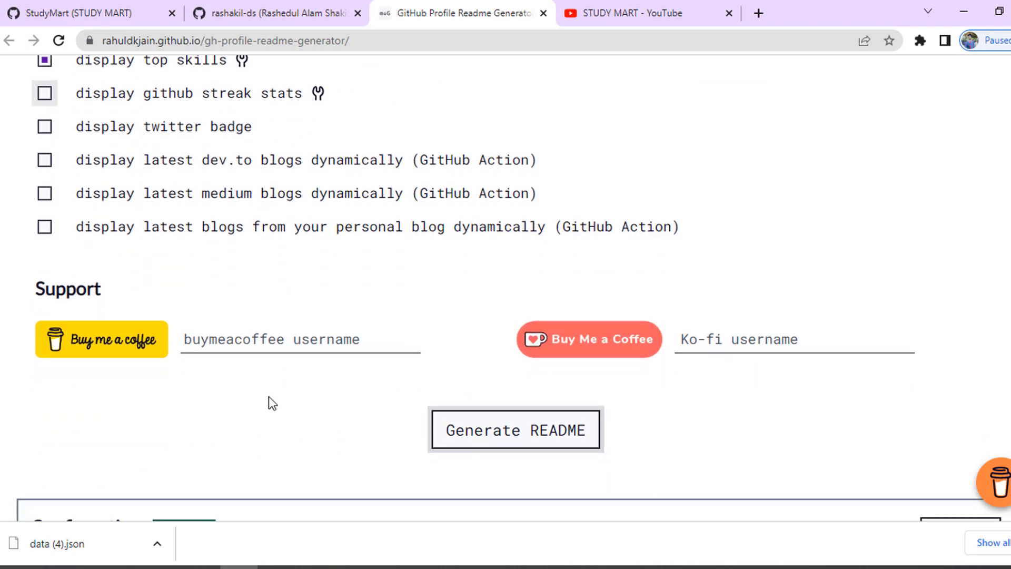
# - Generate the README without the trophy and streak stats, and copy the resulting markdown
pyautogui.click(503, 295)
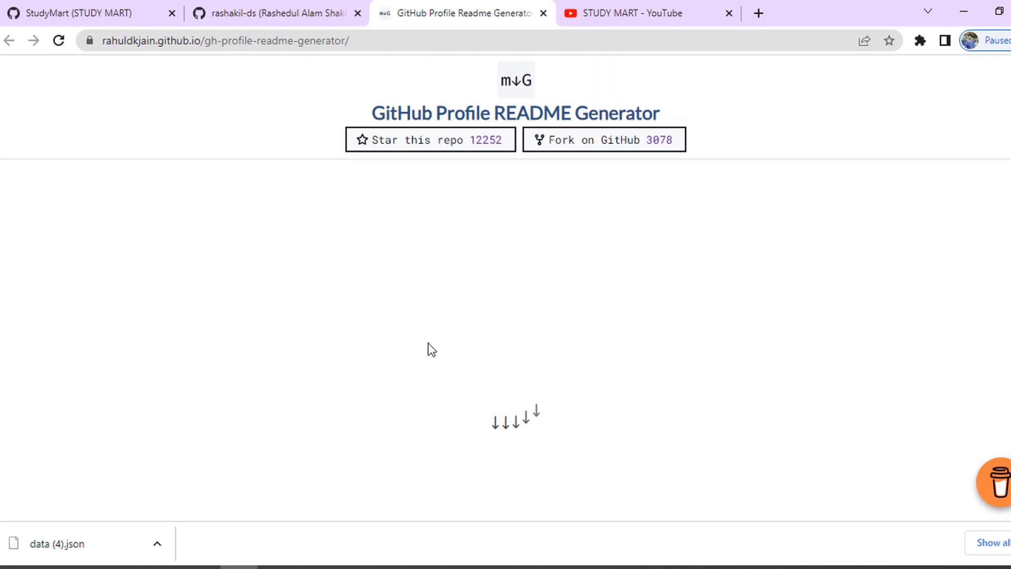
pyautogui.click(309, 224)
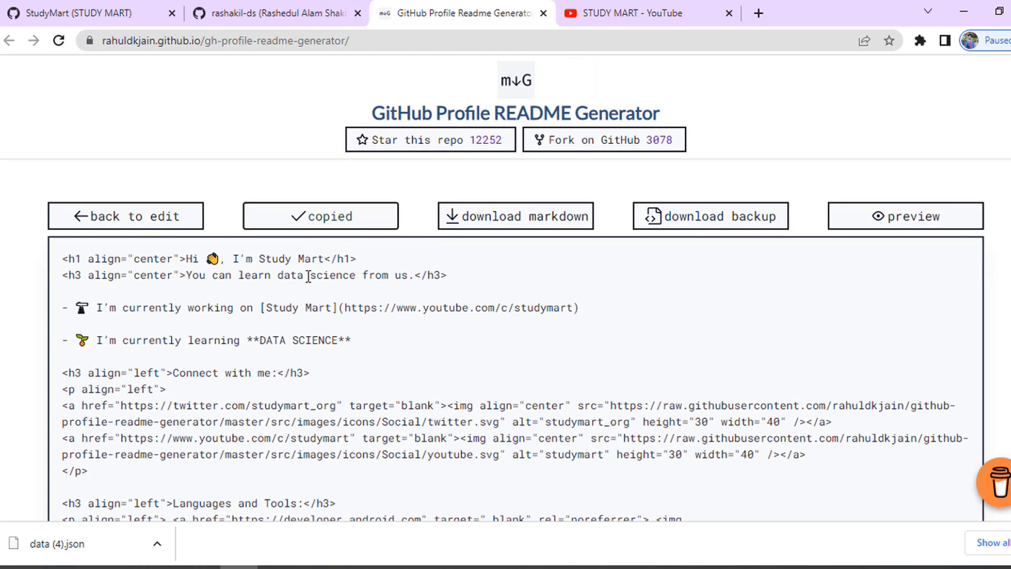
pyautogui.click(289, 5)
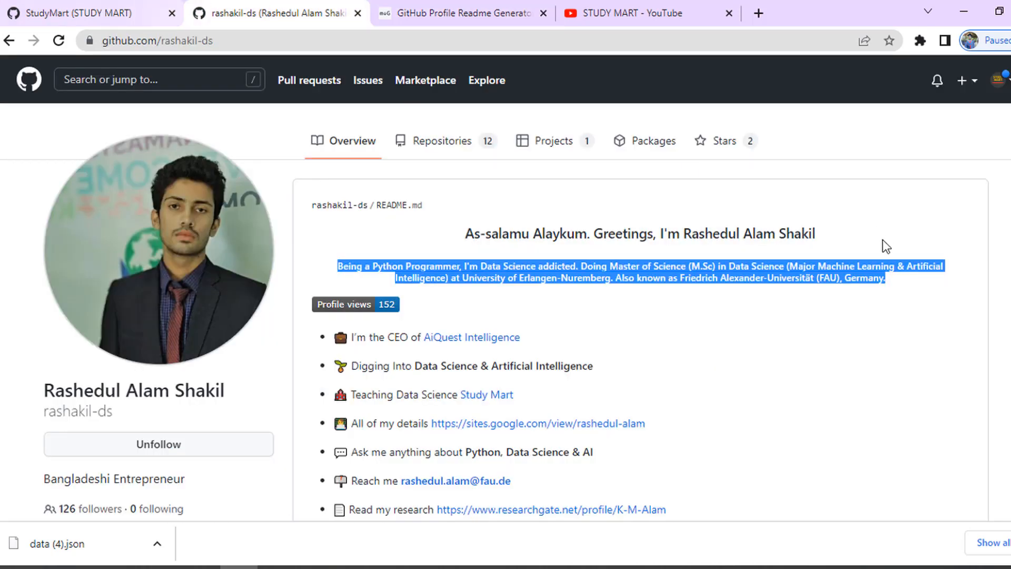
# - Replace the entire contents of StudyMart's README.md with the copied markdown and commit directly to the main branch
pyautogui.click(99, 7)
pyautogui.click(964, 209)
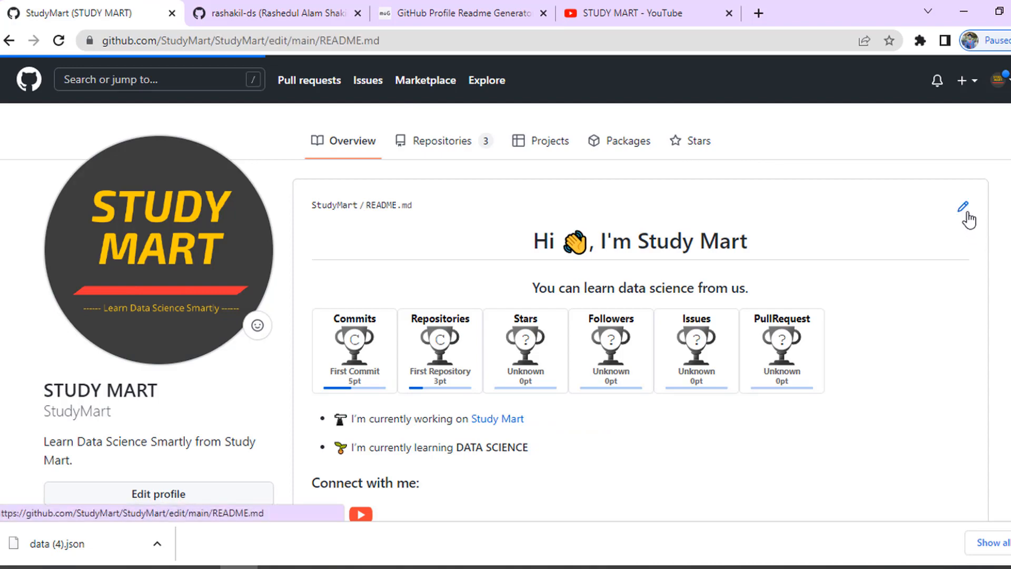
pyautogui.click(287, 402)
pyautogui.hotkey('ctrl', 'a')
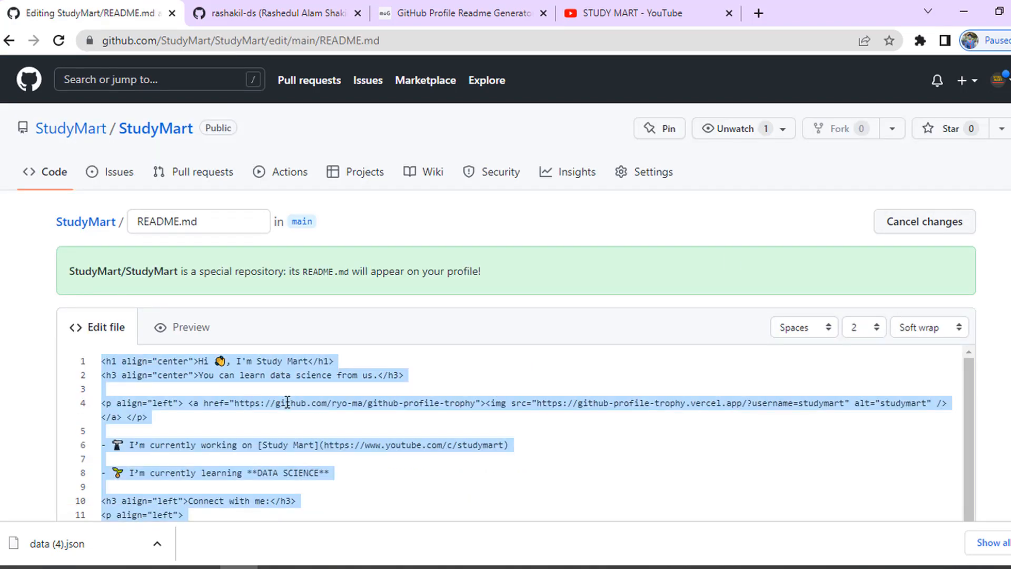
pyautogui.hotkey('ctrl', 'v')
pyautogui.scroll(-6, 535, 403)
pyautogui.click(158, 481)
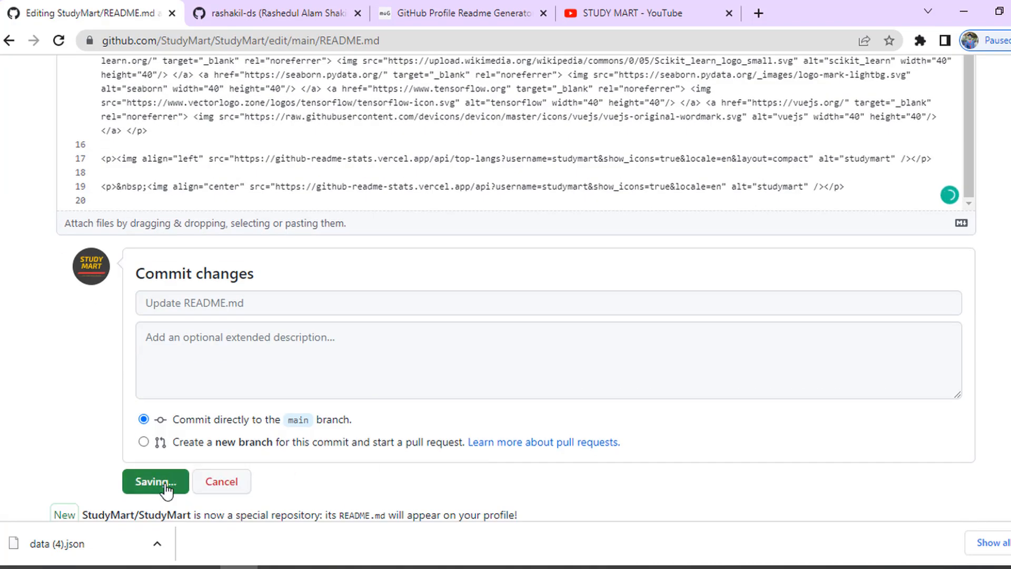
# - Return to the README generator's form and load data (4).json from Downloads into the config options
pyautogui.click(499, 7)
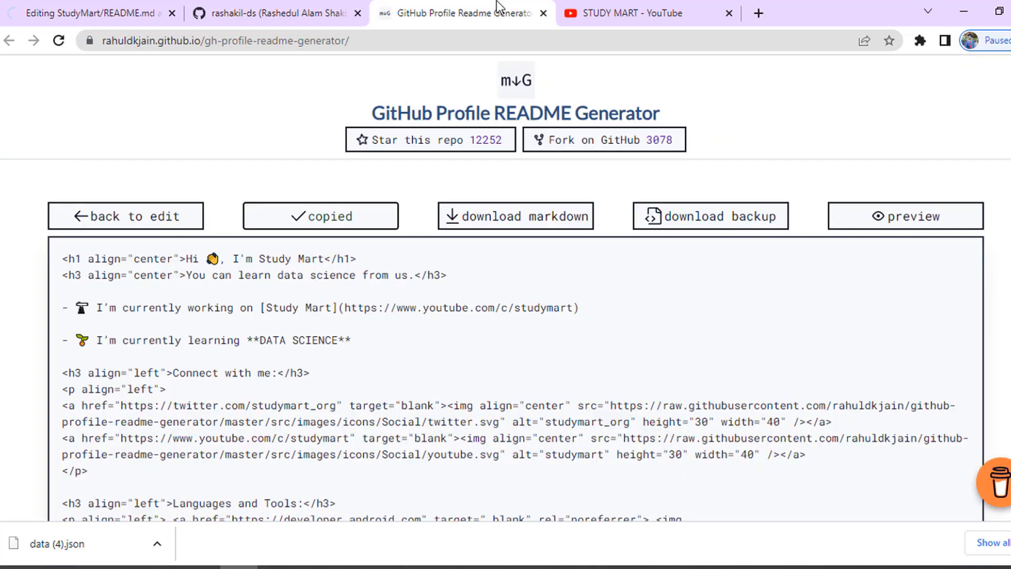
pyautogui.click(110, 226)
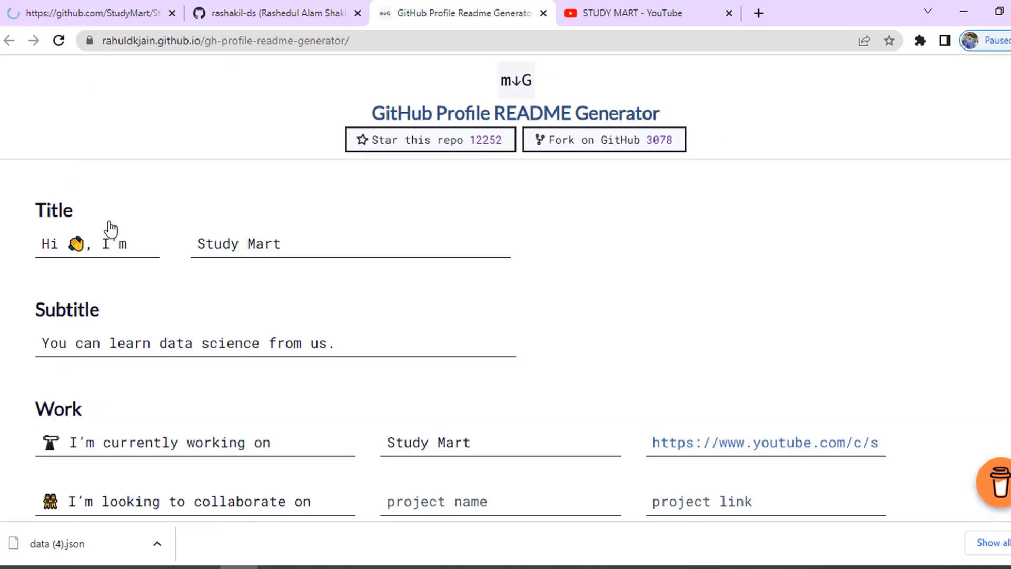
pyautogui.scroll(-20, 293, 376)
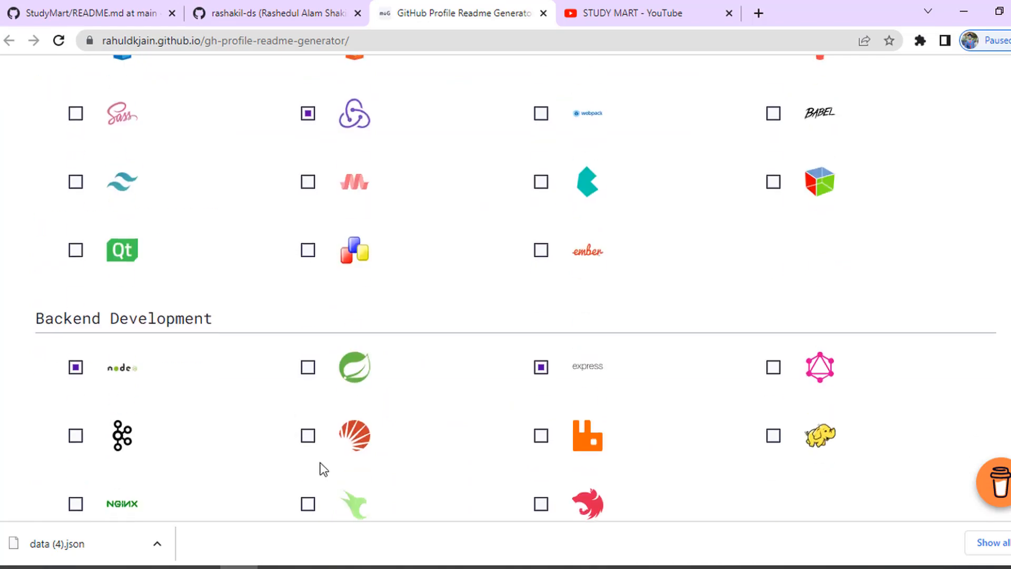
pyautogui.scroll(-20, 325, 477)
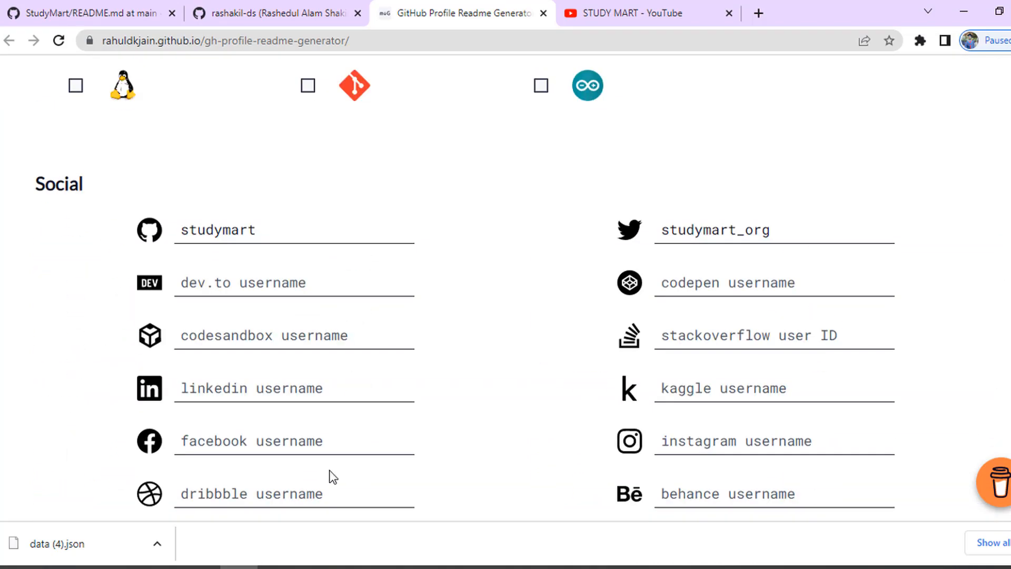
pyautogui.scroll(-15, 330, 476)
pyautogui.scroll(3, 329, 478)
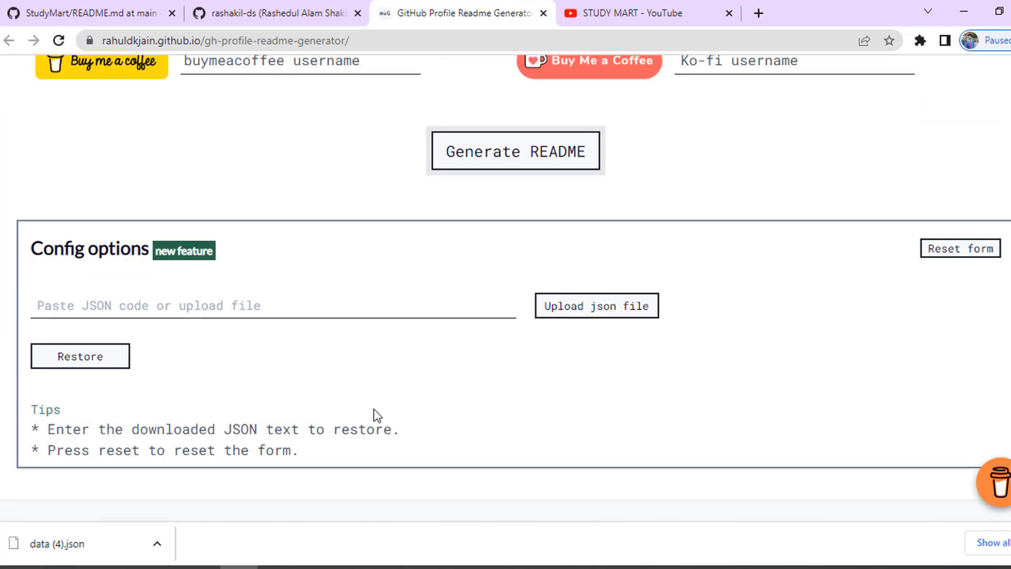
pyautogui.click(579, 315)
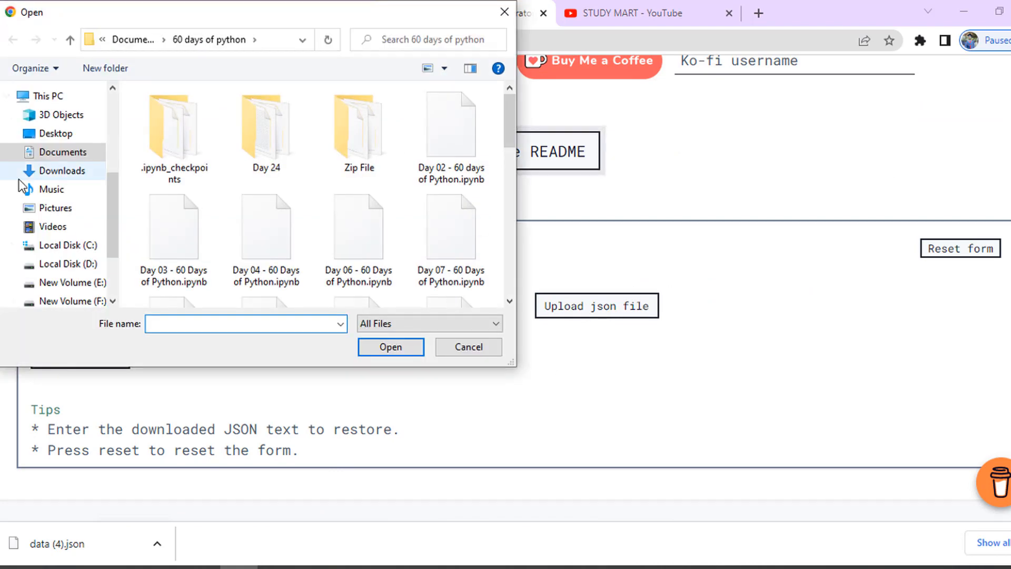
pyautogui.click(53, 173)
pyautogui.click(198, 126)
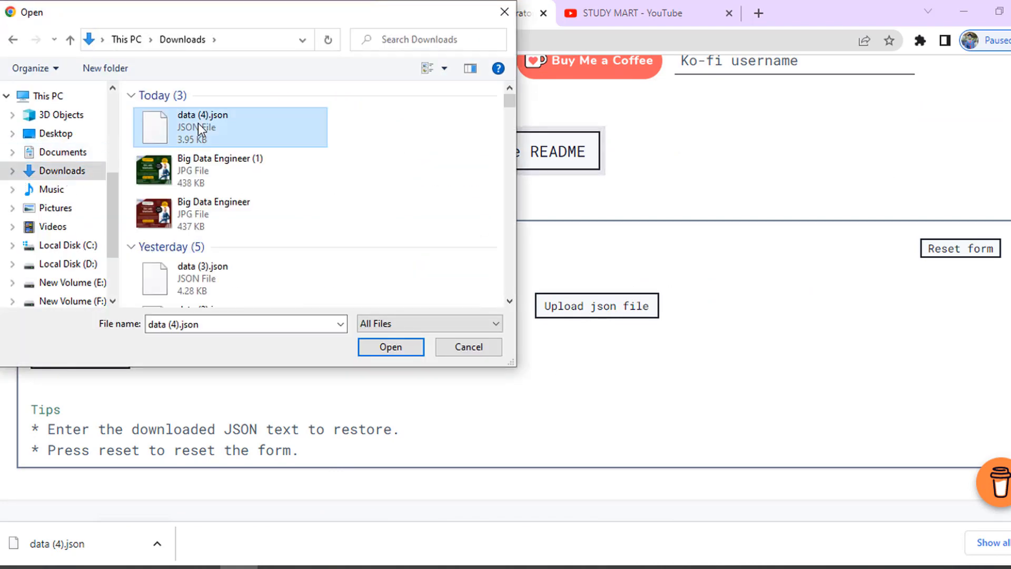
pyautogui.click(389, 347)
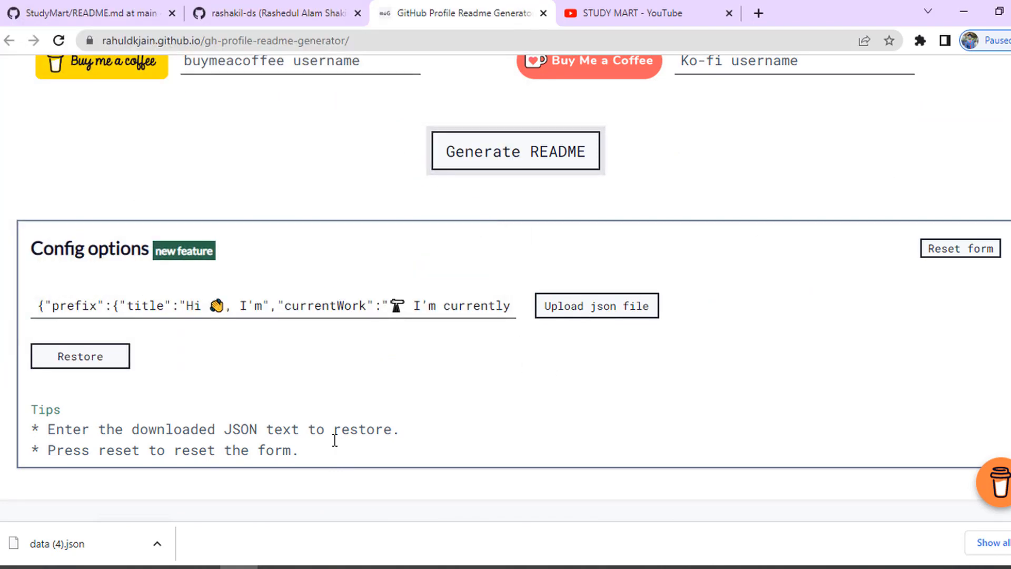
# - Restore the generator form from the loaded JSON and review its skills and work entries
pyautogui.click(102, 361)
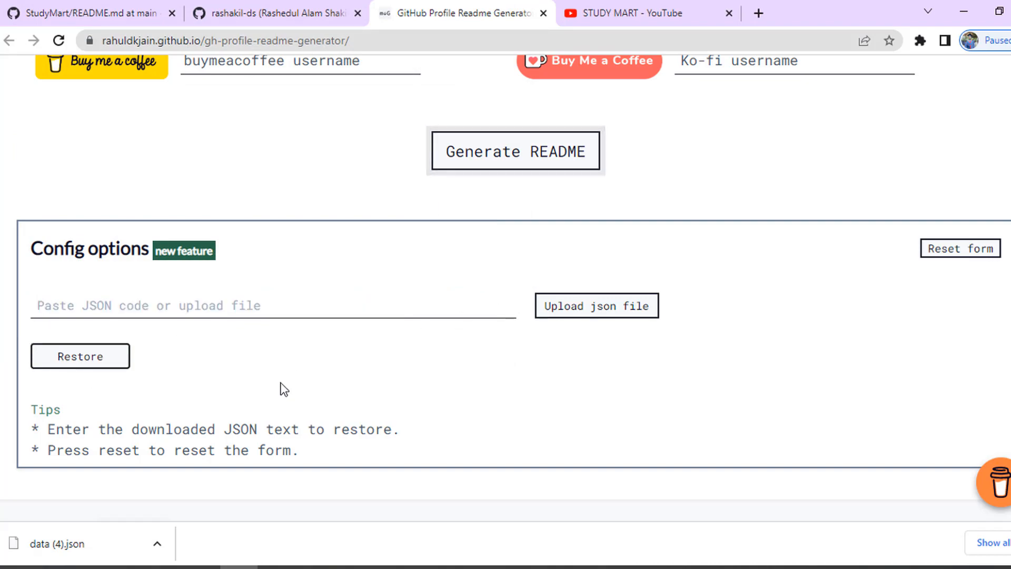
pyautogui.scroll(20, 374, 356)
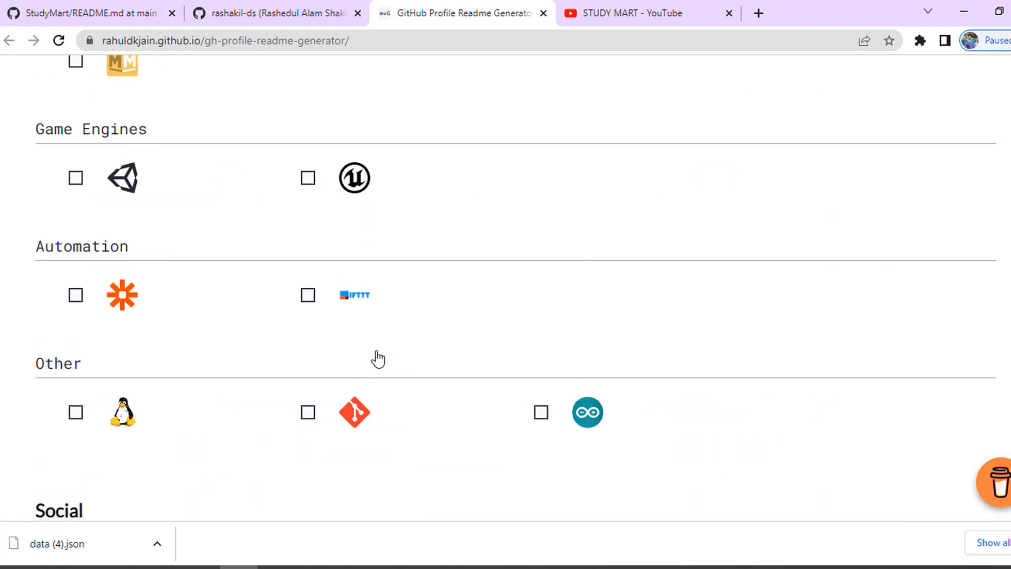
pyautogui.scroll(20, 378, 359)
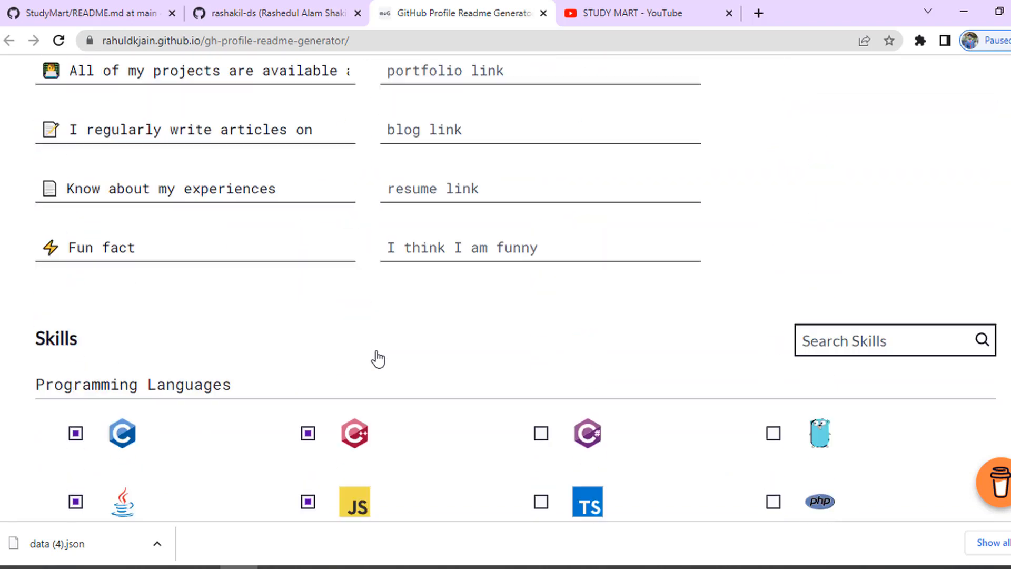
pyautogui.scroll(2, 377, 358)
# - Open the StudyMart profile and examine its README's introduction, social links, Languages and Tools icons and stats cards
pyautogui.click(229, 6)
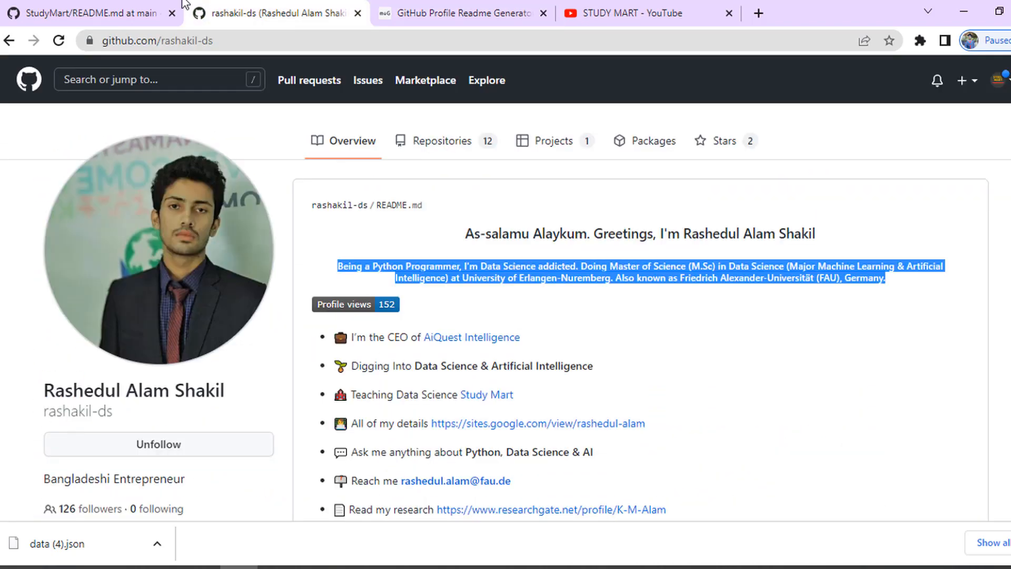
pyautogui.click(123, 6)
pyautogui.click(59, 131)
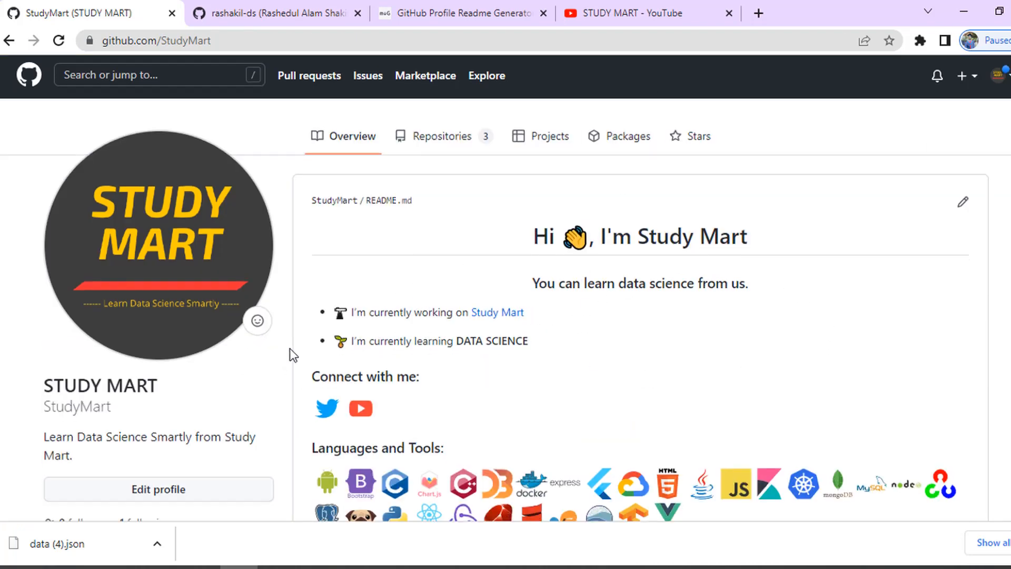
pyautogui.scroll(-10, 289, 352)
pyautogui.scroll(10, 467, 389)
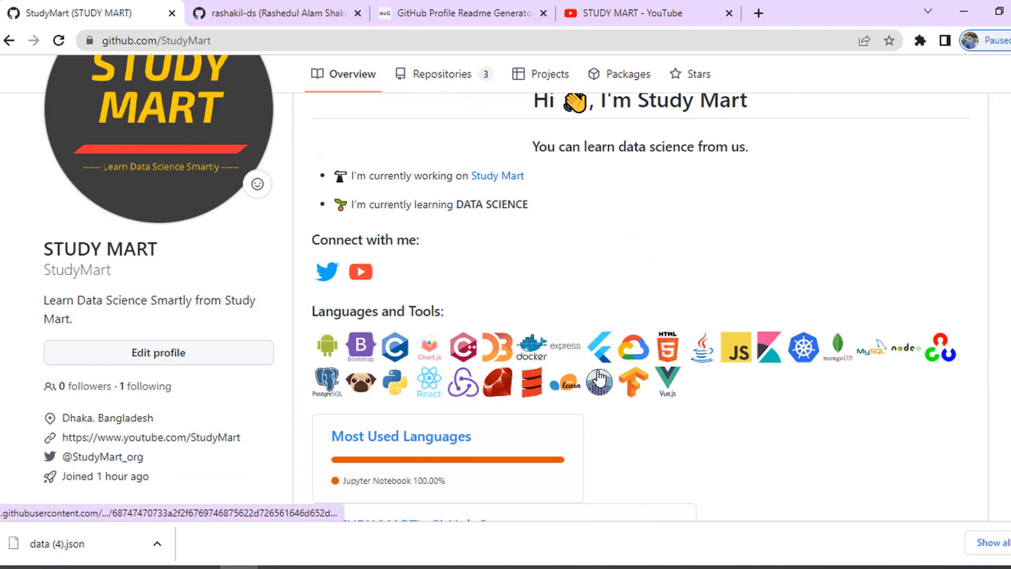
pyautogui.scroll(-1, 685, 352)
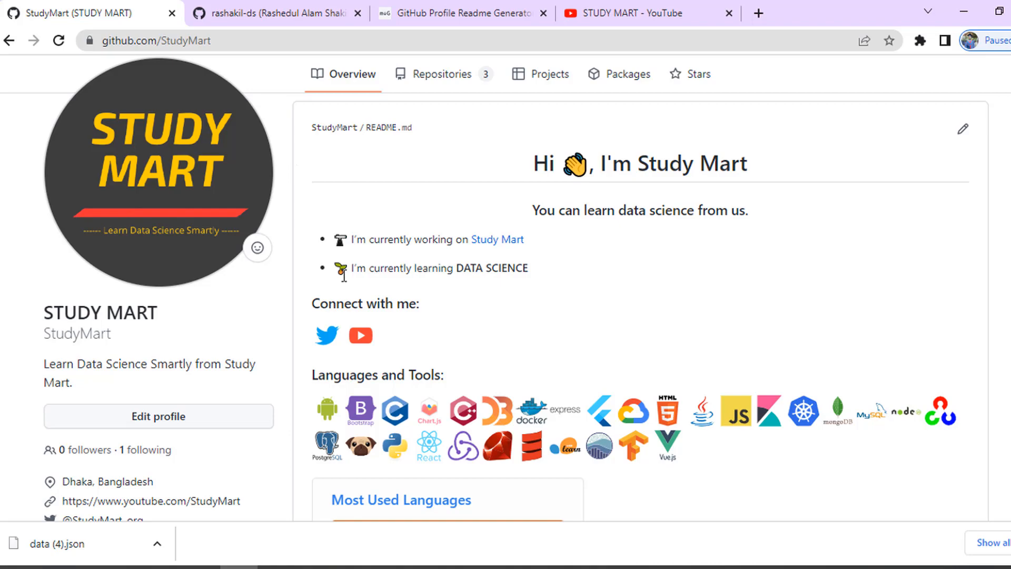
# - Look over the StudyMart profile README and switch to the reference GitHub profile to compare its README
pyautogui.scroll(-6, 542, 339)
pyautogui.scroll(6, 548, 341)
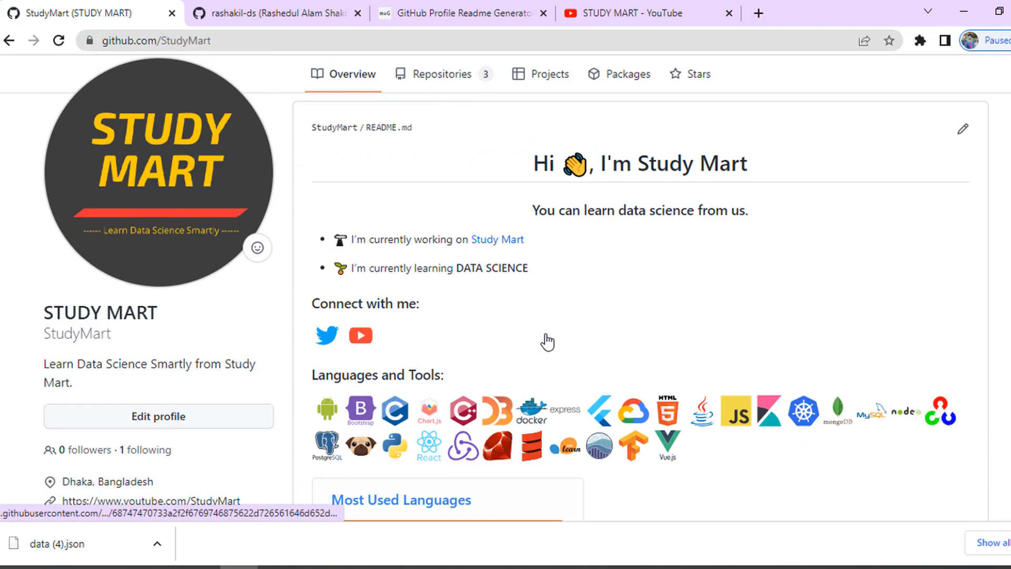
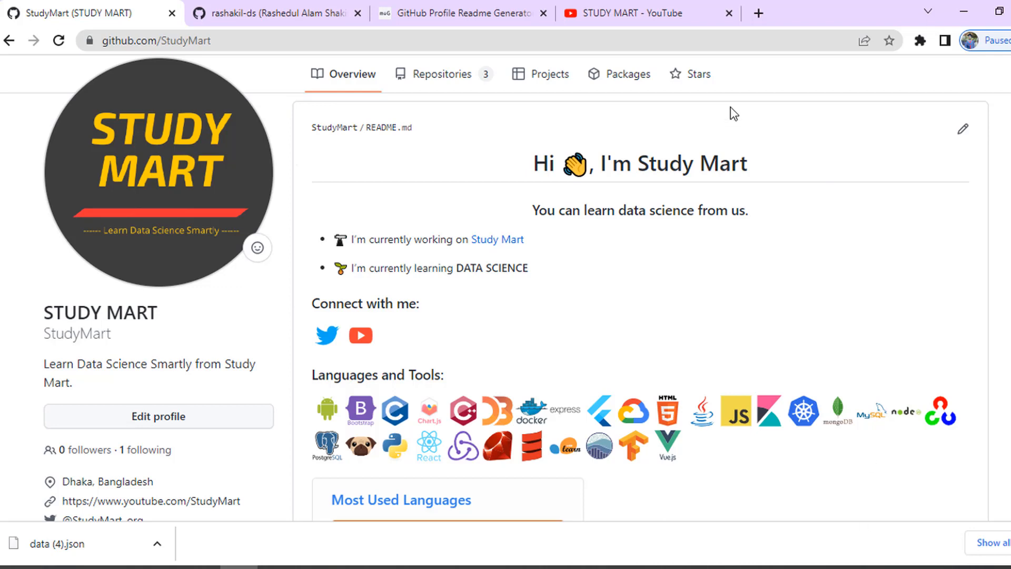
pyautogui.click(392, 9)
pyautogui.click(293, 12)
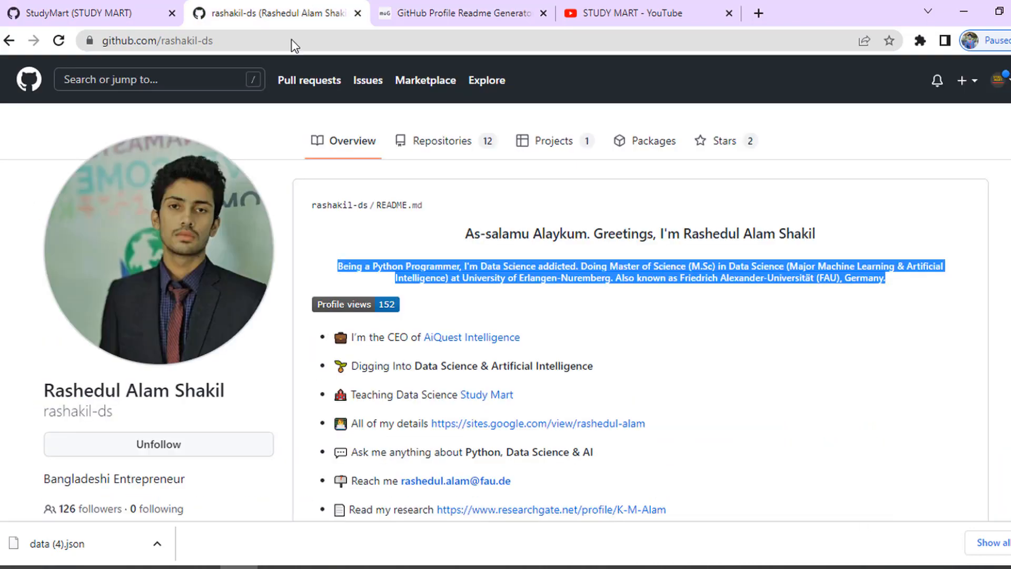
# - Open StudyMart's README.md in the editor from the profile page and return to the profile without editing it
pyautogui.click(78, 13)
pyautogui.click(961, 131)
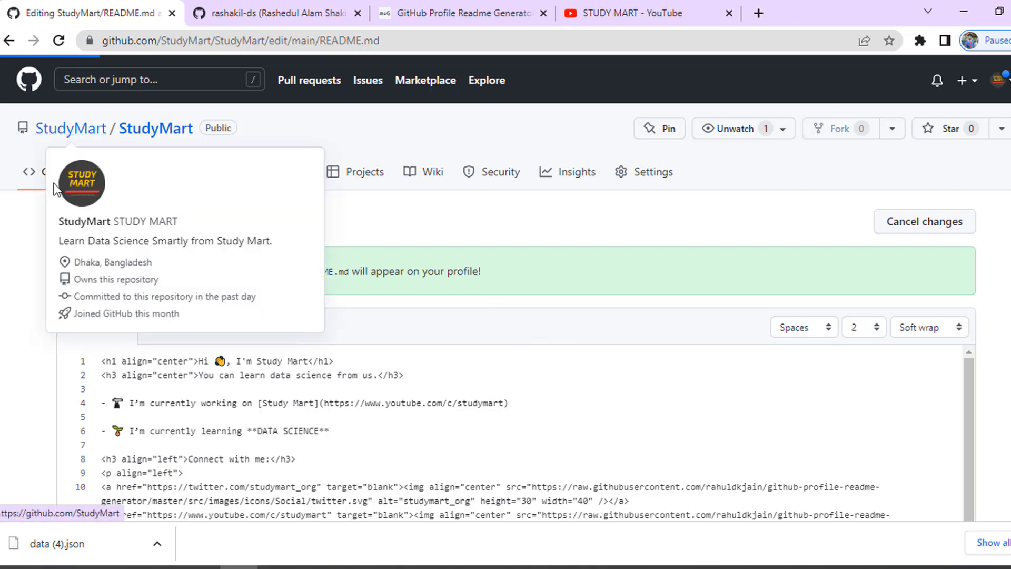
pyautogui.click(62, 130)
# - Review the StudyMart README from its introduction down to the GitHub stats cards and go back to the README generator's form
pyautogui.scroll(-4, 722, 354)
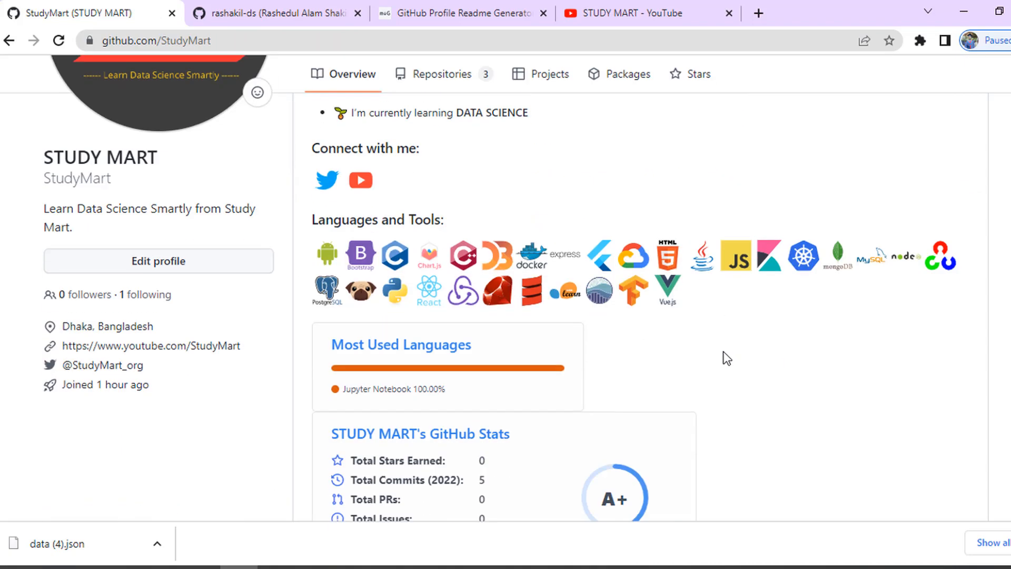
pyautogui.scroll(-4, 732, 366)
pyautogui.scroll(7, 739, 370)
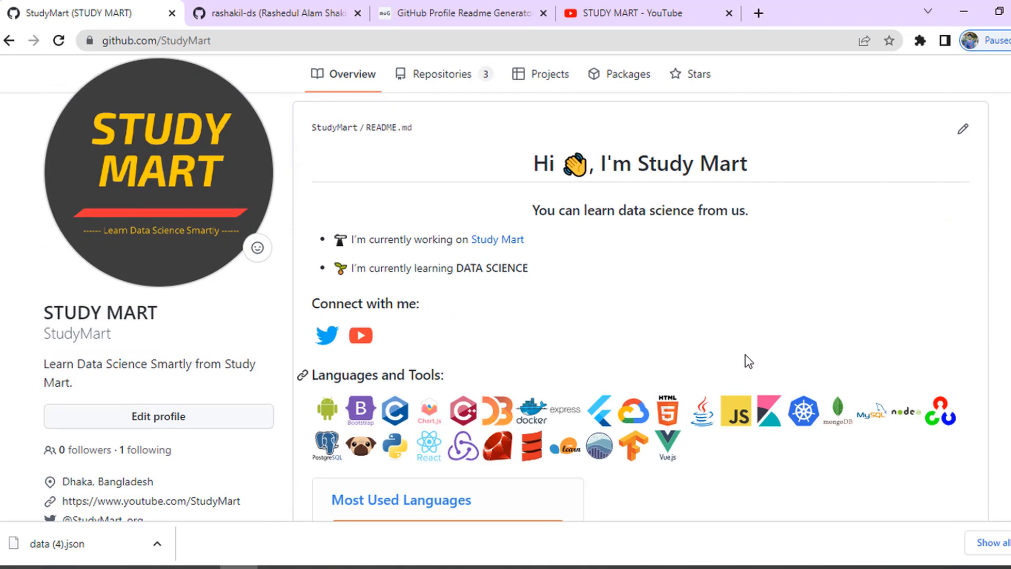
pyautogui.scroll(-8, 732, 348)
pyautogui.scroll(12, 735, 356)
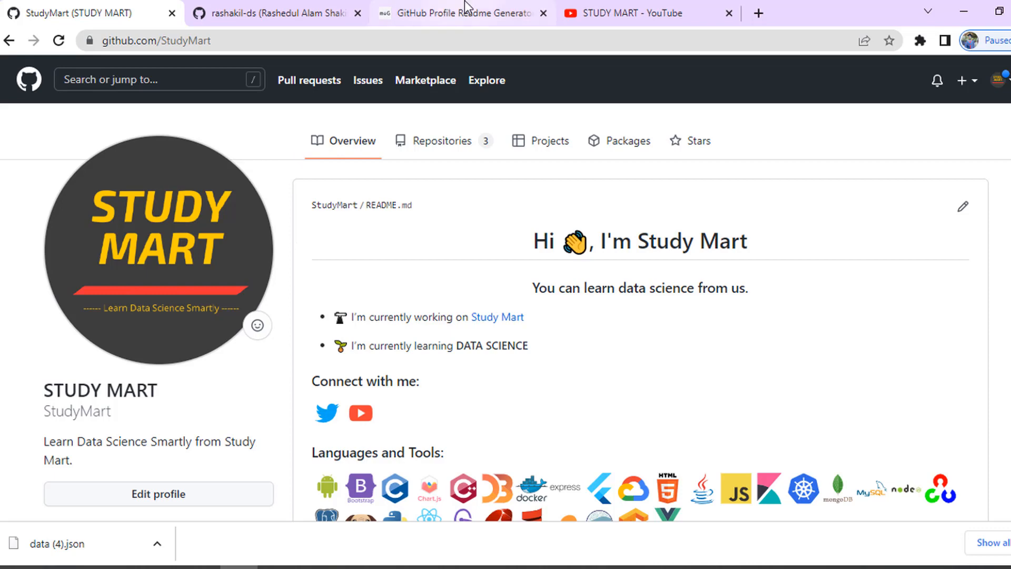
pyautogui.click(416, 15)
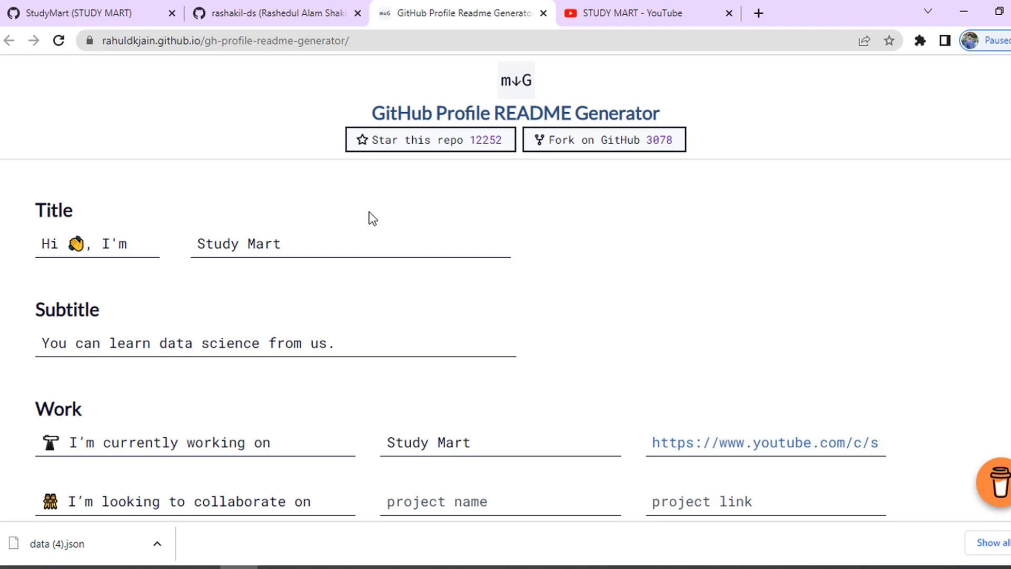